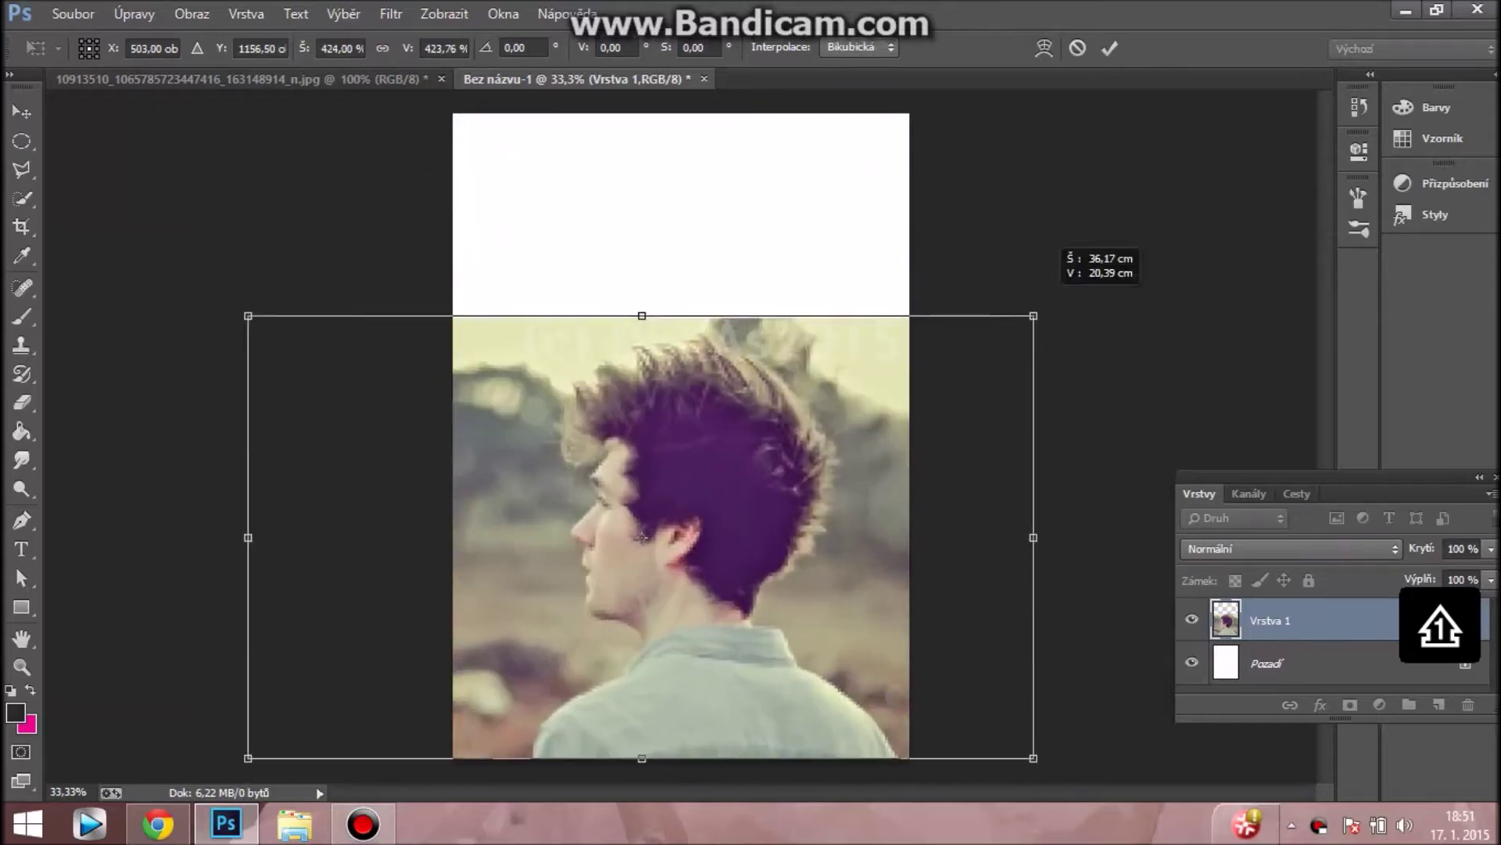
- Commit the enlarged photo, flatten it and apply HDR Toning with values -51 and +26
key("Return")
left_click(192, 13)
left_click(532, 407)
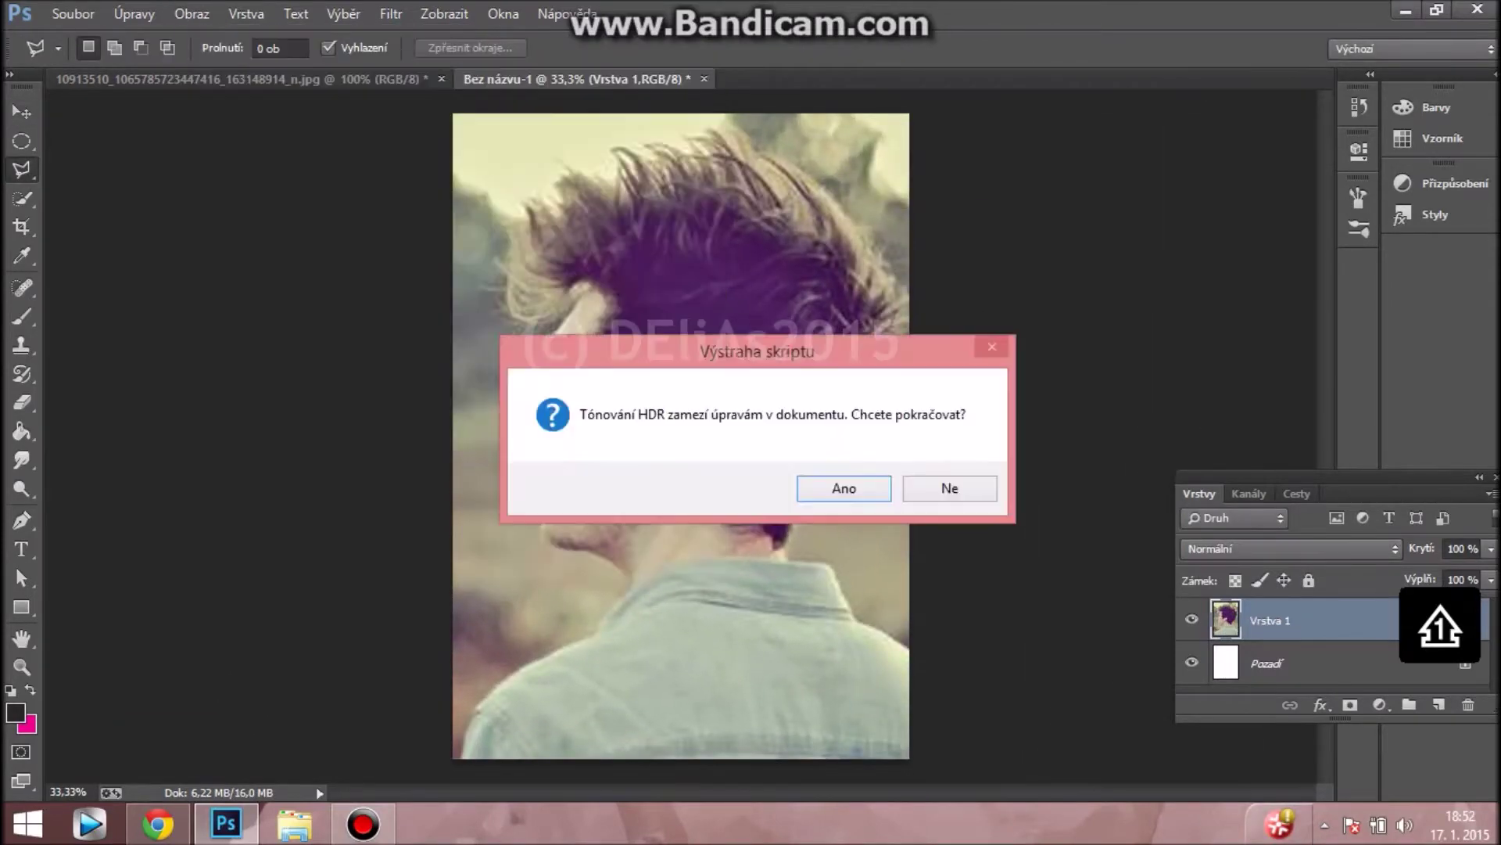
left_click(845, 480)
mouse_move(1036, 501)
left_mouse_down()
mouse_move(1023, 501)
mouse_move(1064, 531)
left_mouse_up()
key("Tab")
type("-51")
key("Tab")
type("+26")
key("Tab")
key("Return")
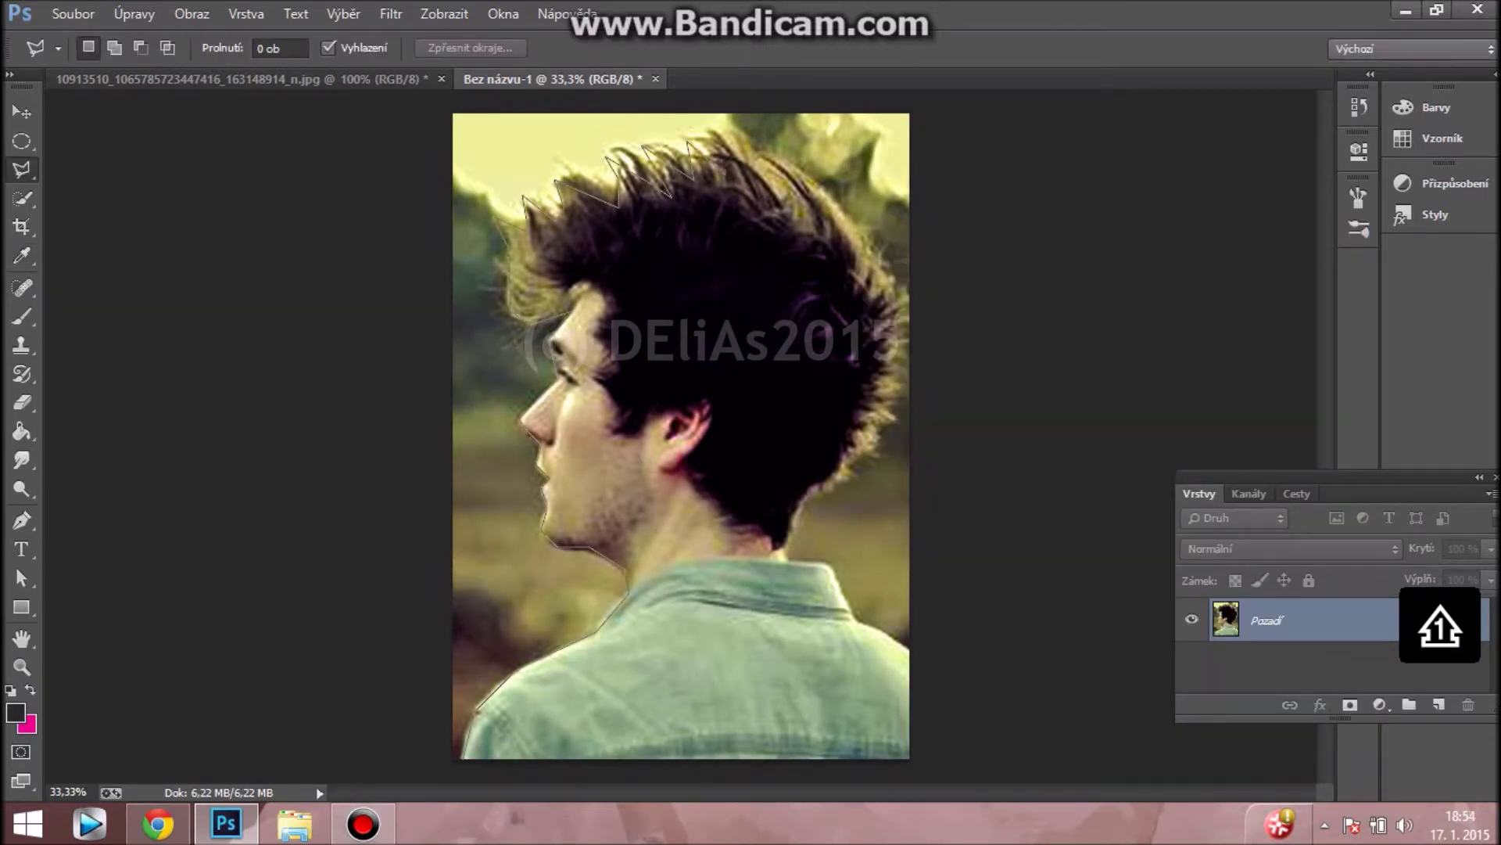
- Outline the young man with the Polygonal Lasso, down the neck and shoulder to the canvas bottom
left_click(868, 437)
left_click(786, 547)
left_click(848, 610)
left_click(911, 649)
left_click(915, 766)
double_click(460, 762)
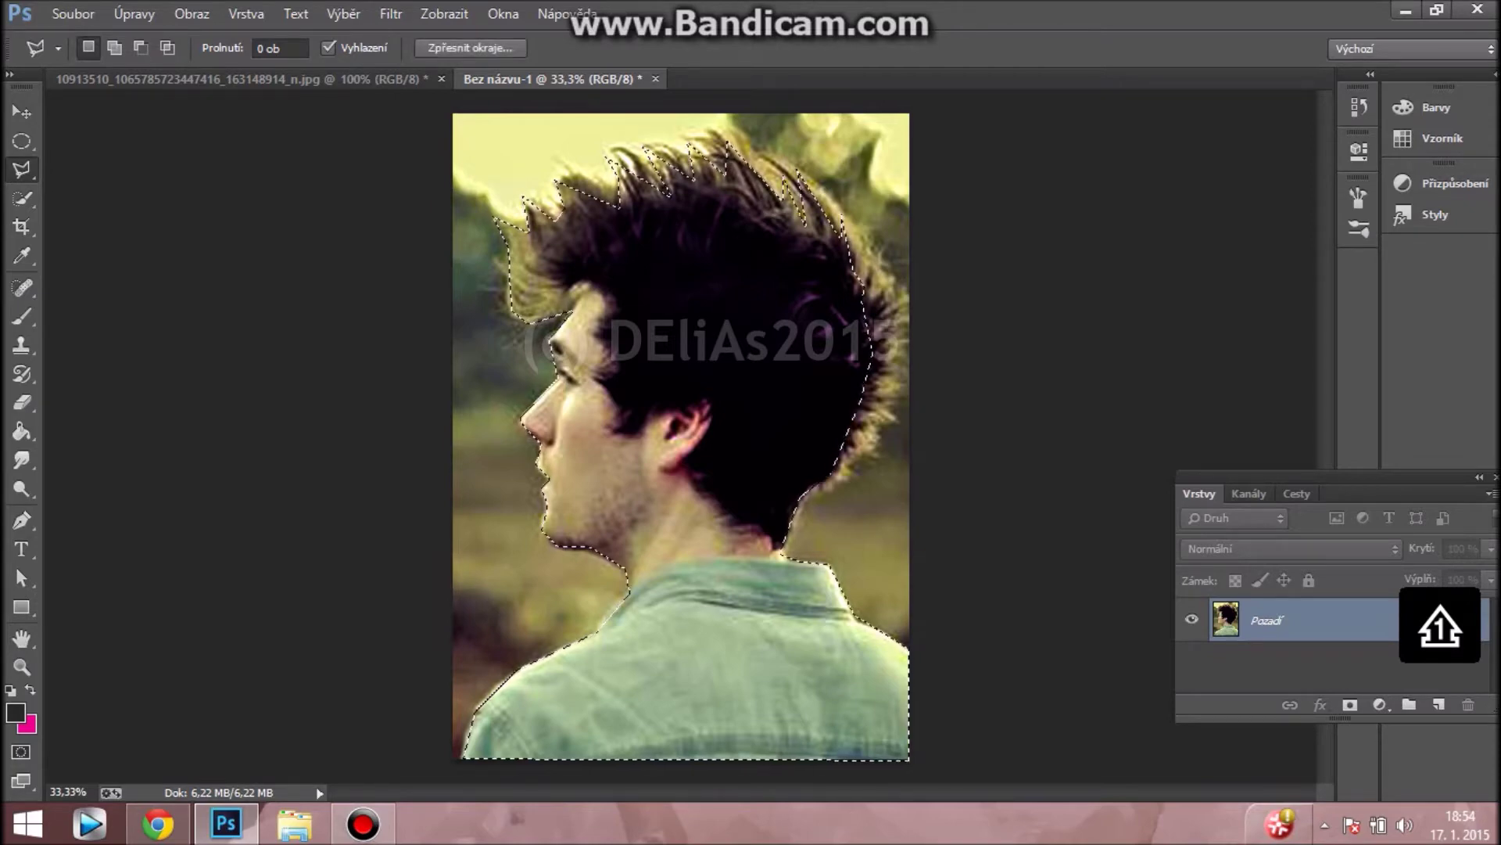
- Copy the figure to its own layer, delete the surrounding background and remove the extra layers
key("ctrl+j")
key("alt+bracketleft")
key("ctrl+j")
key("ctrl+shift+i")
key("Delete")
key("Return")
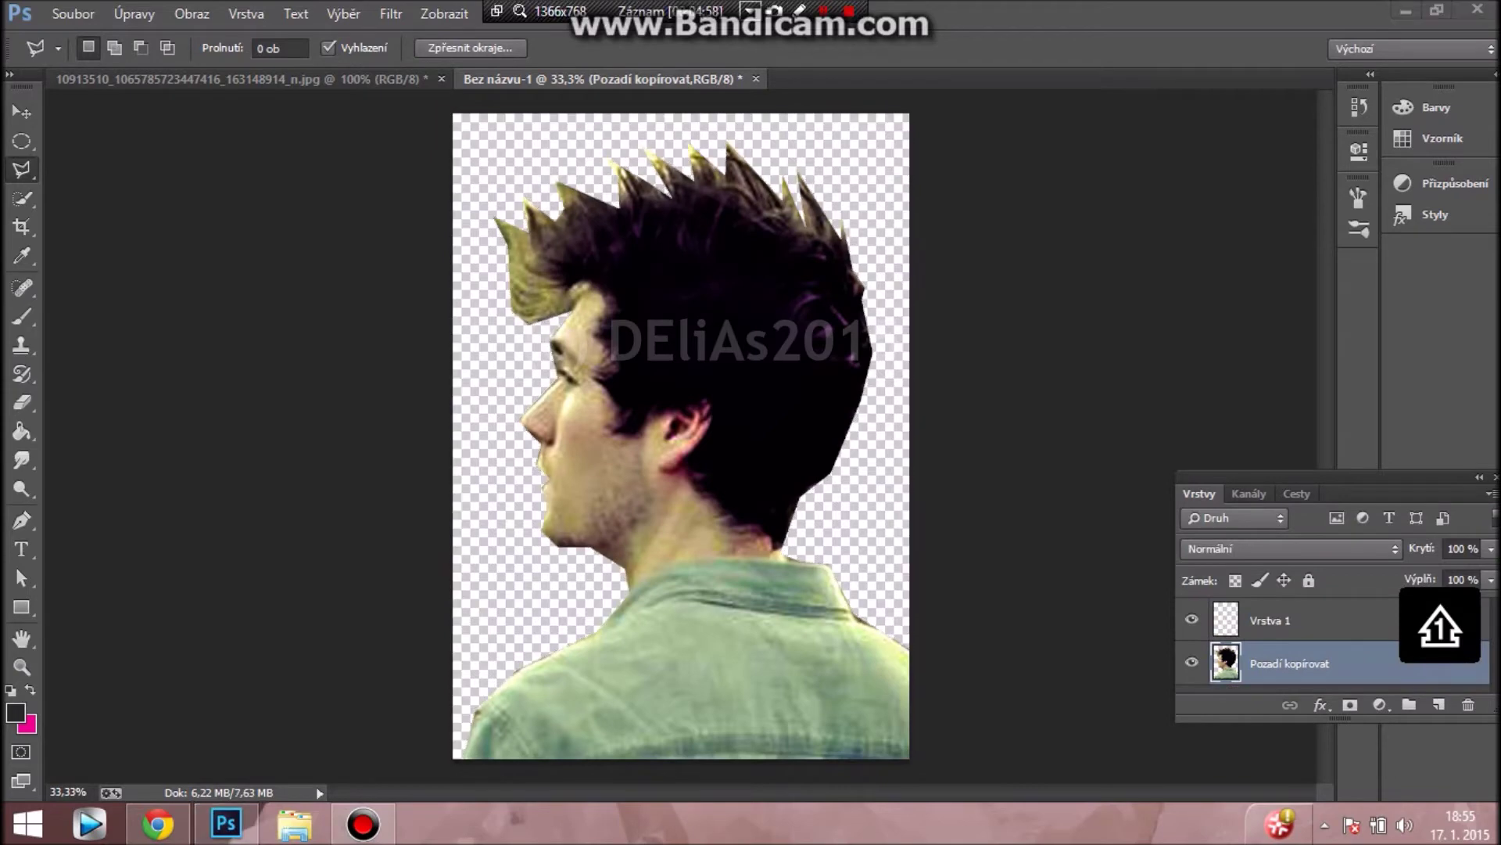
key("Delete")
- Zoom in on the head and select a first triangle at the forehead edge
key("ctrl+plus")
left_click(465, 314)
left_click(420, 364)
left_click(470, 391)
left_click(465, 314)
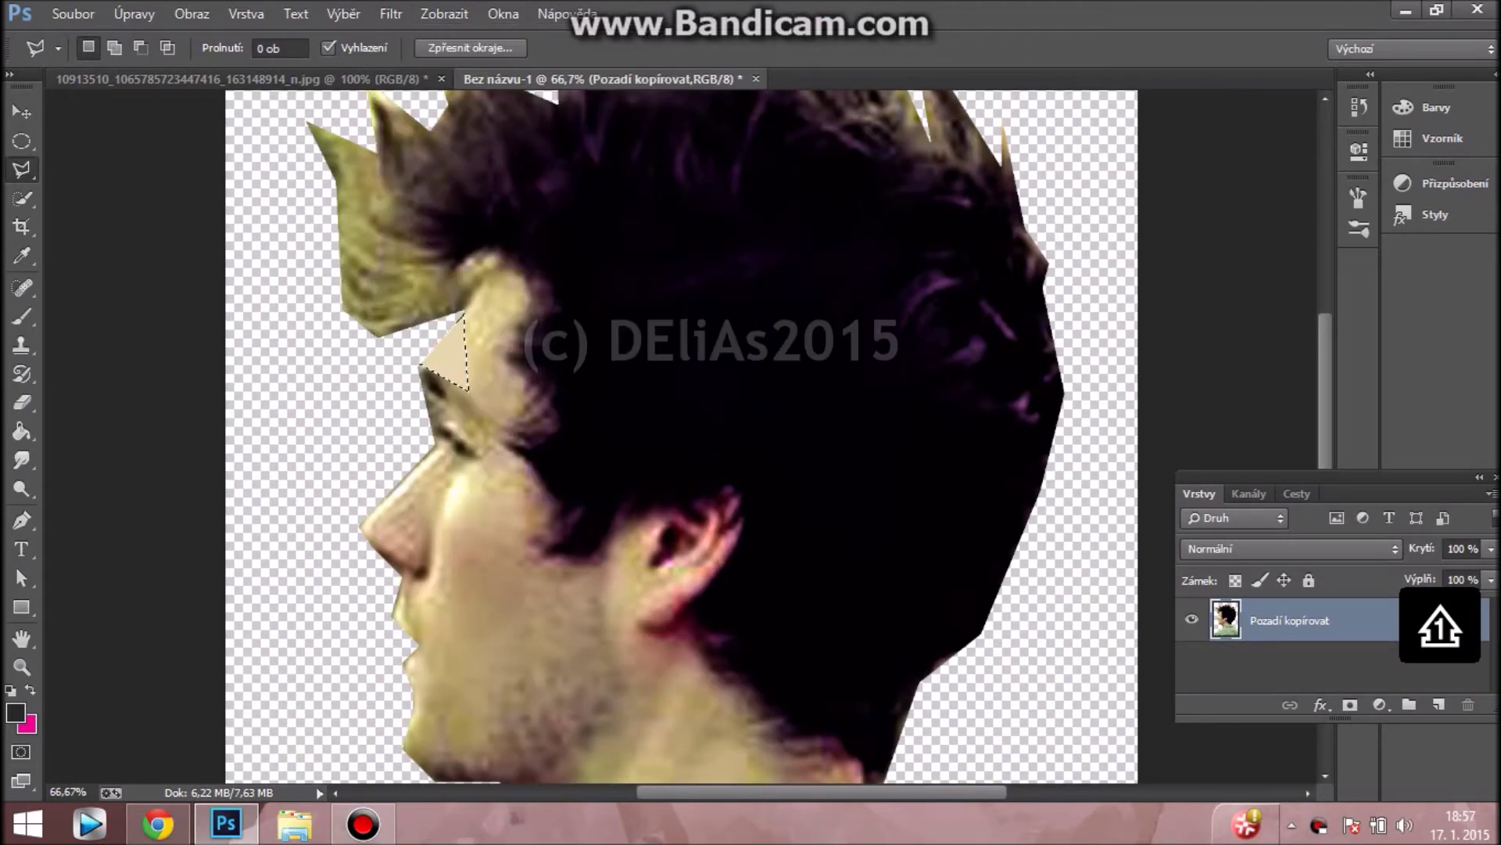
- Facet the forehead edge with Polygonal Lasso triangles flattened by the Average blur
left_click_drag(523, 304, 624, 358)
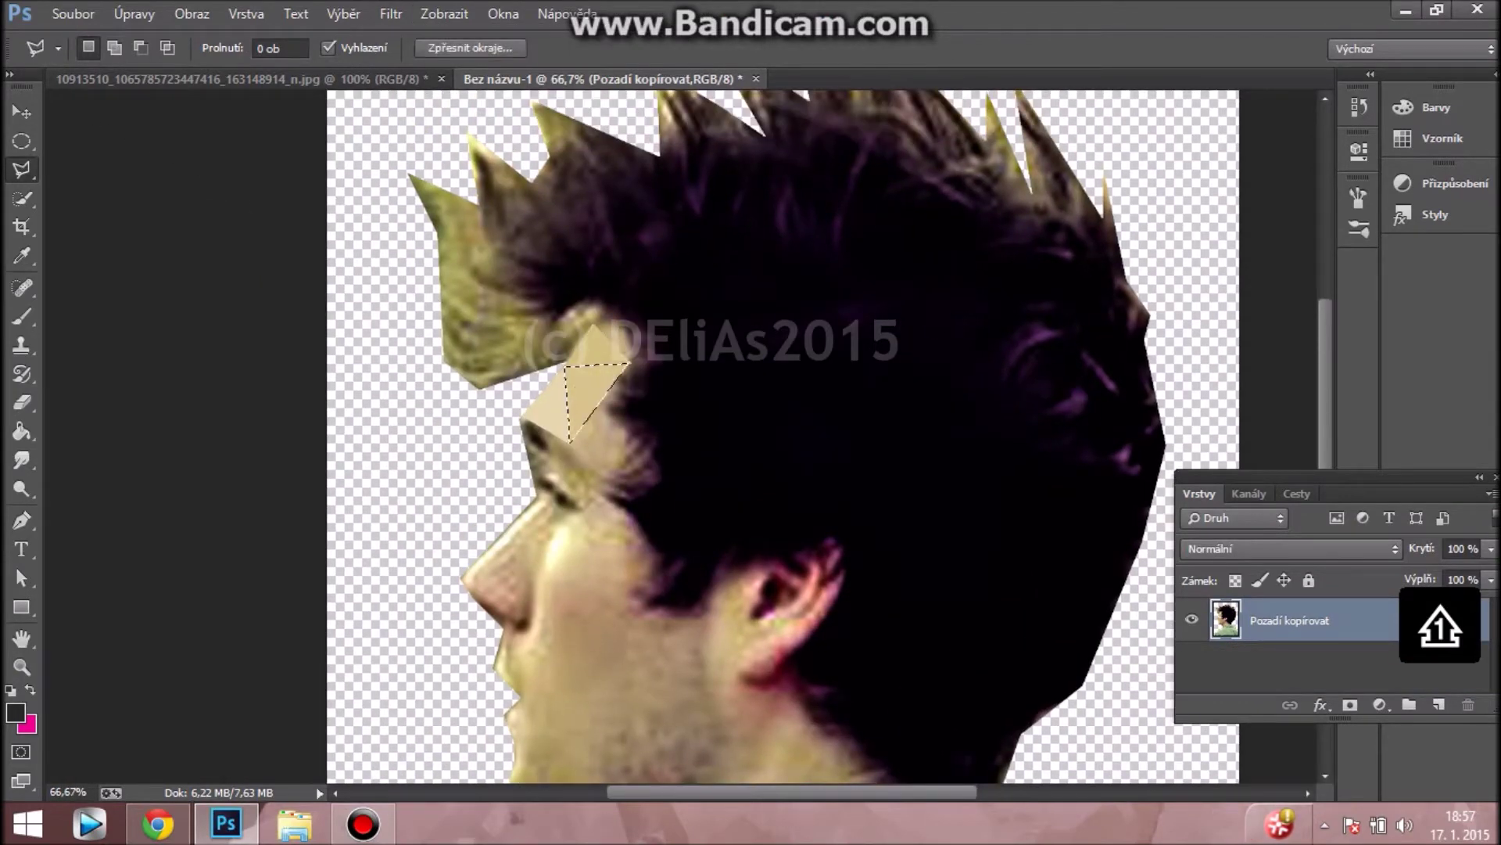
left_click(663, 363)
left_click(615, 313)
double_click(599, 321)
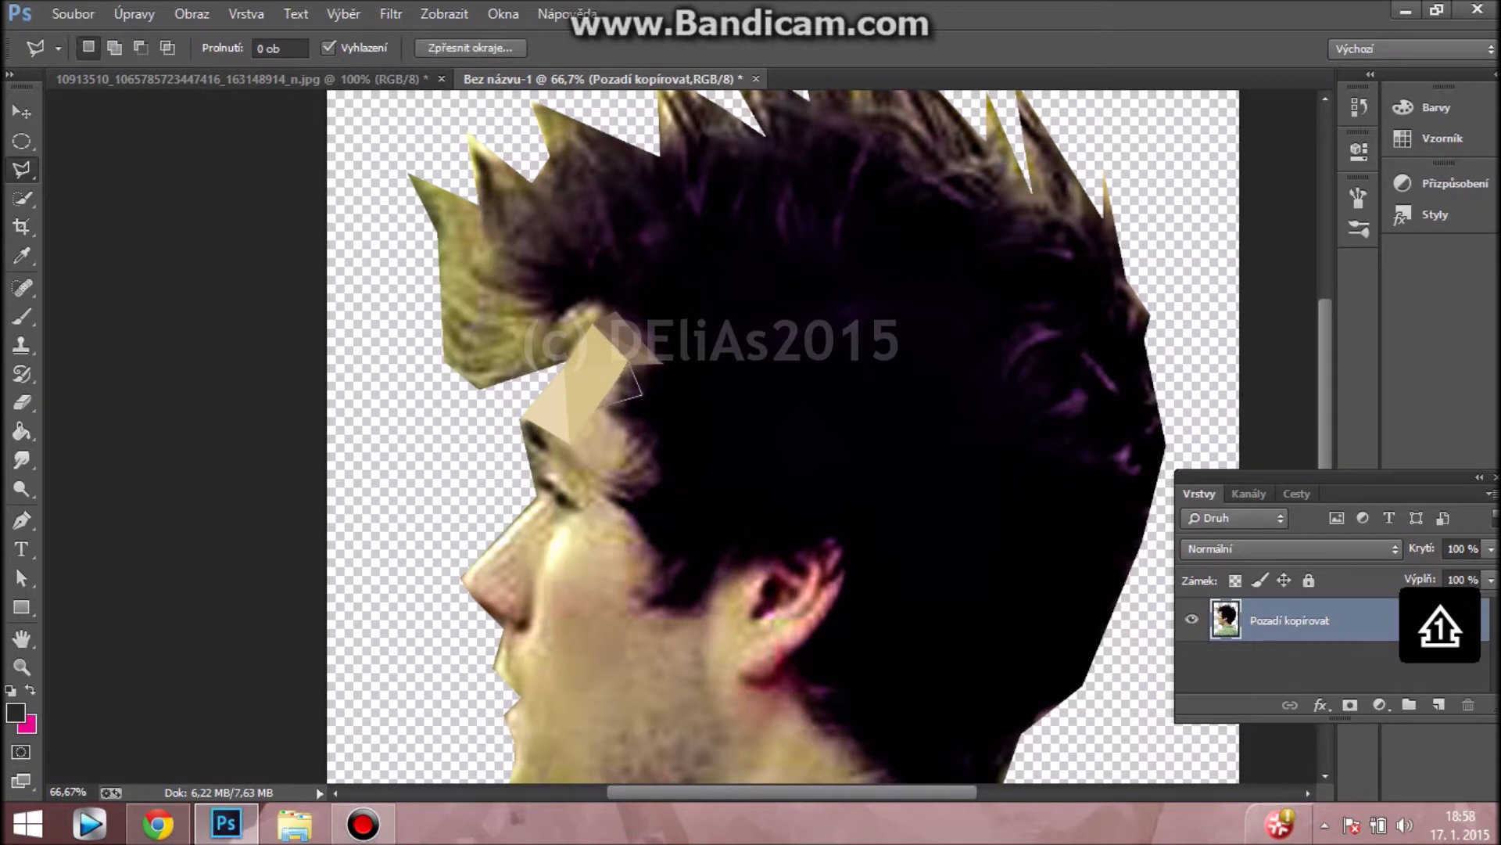
scroll(595, 453, "down", 2)
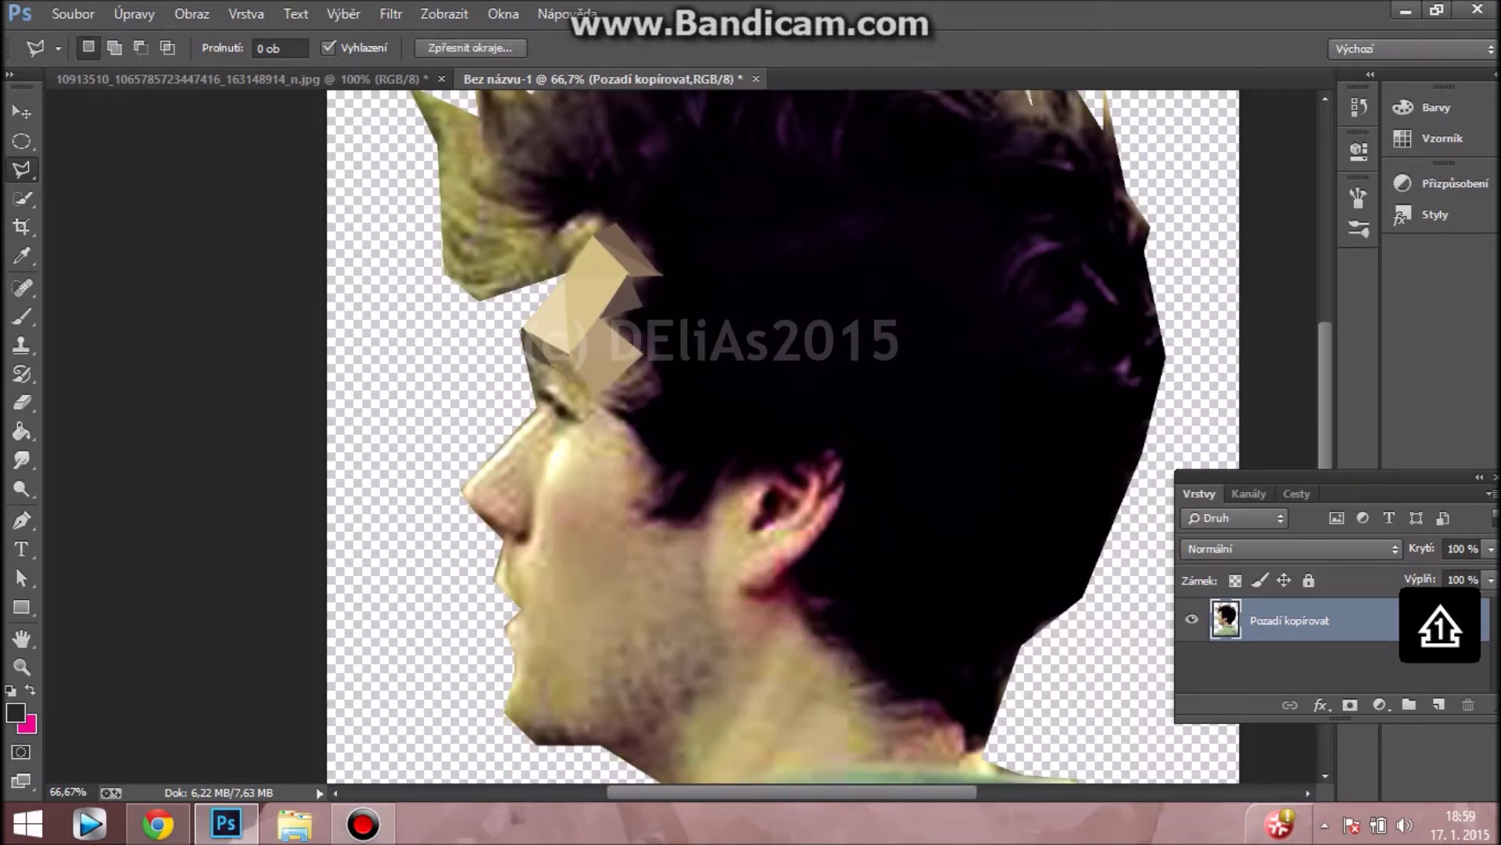
left_click(661, 369)
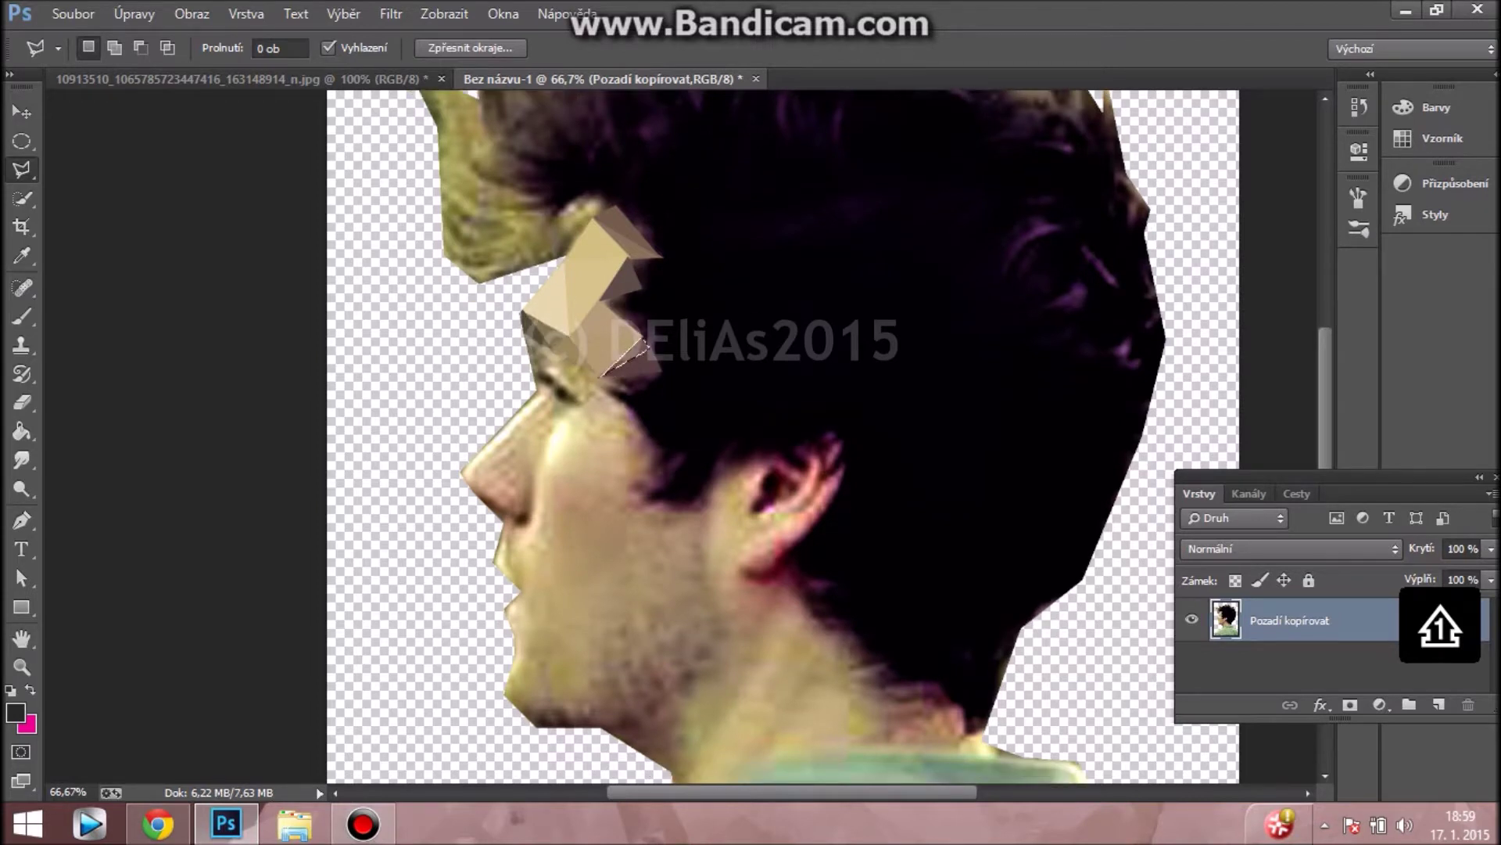
key("ctrl+f")
left_click(567, 358)
- Add averaged triangles at and under the brow, and begin a triangle over the nose
scroll(782, 438, "left", 2)
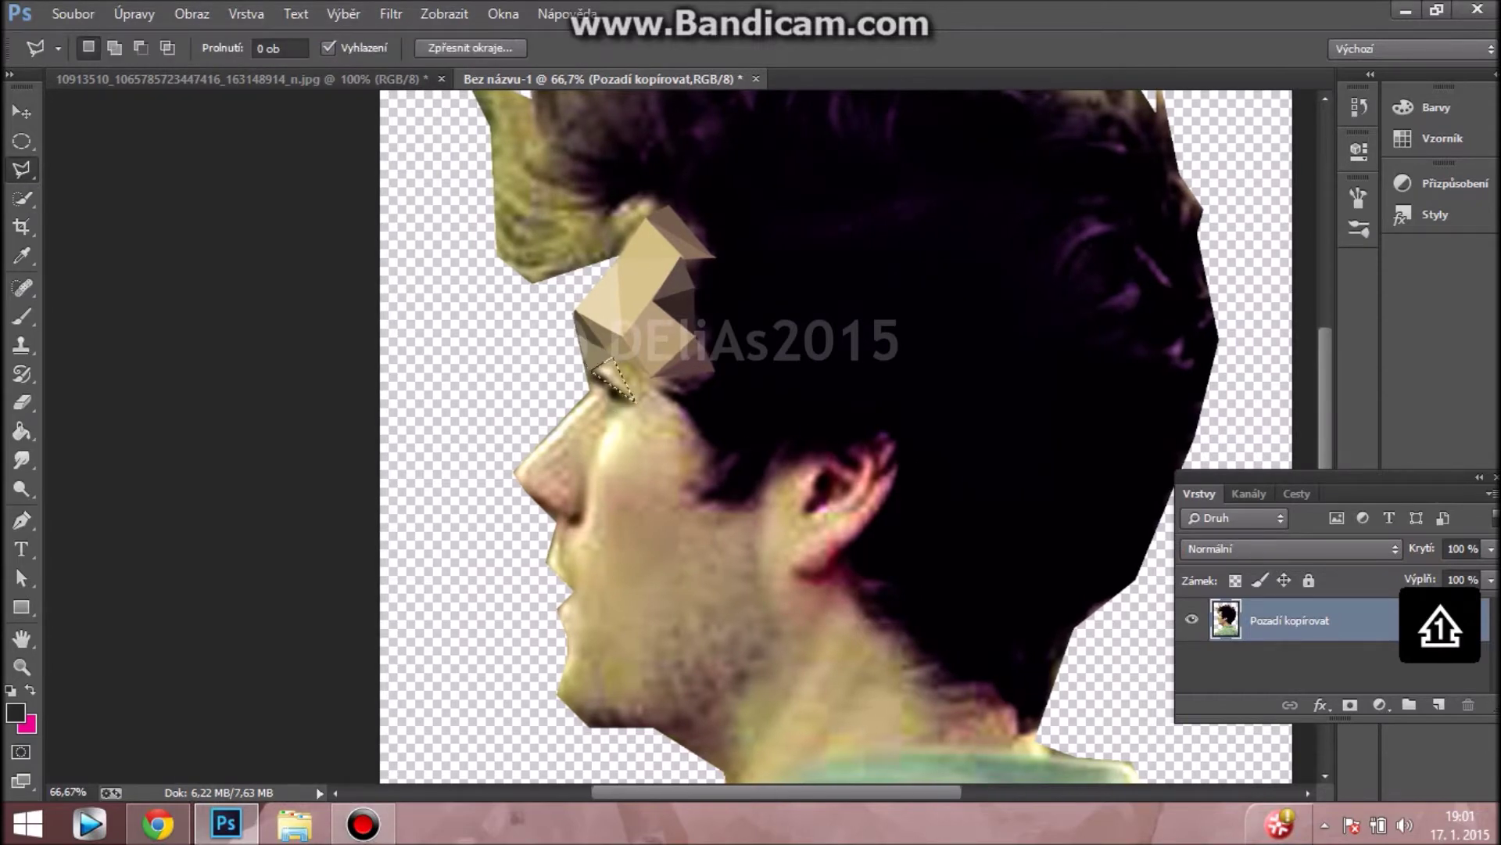
left_click(660, 378)
left_click(710, 373)
left_click(683, 395)
left_click(660, 378)
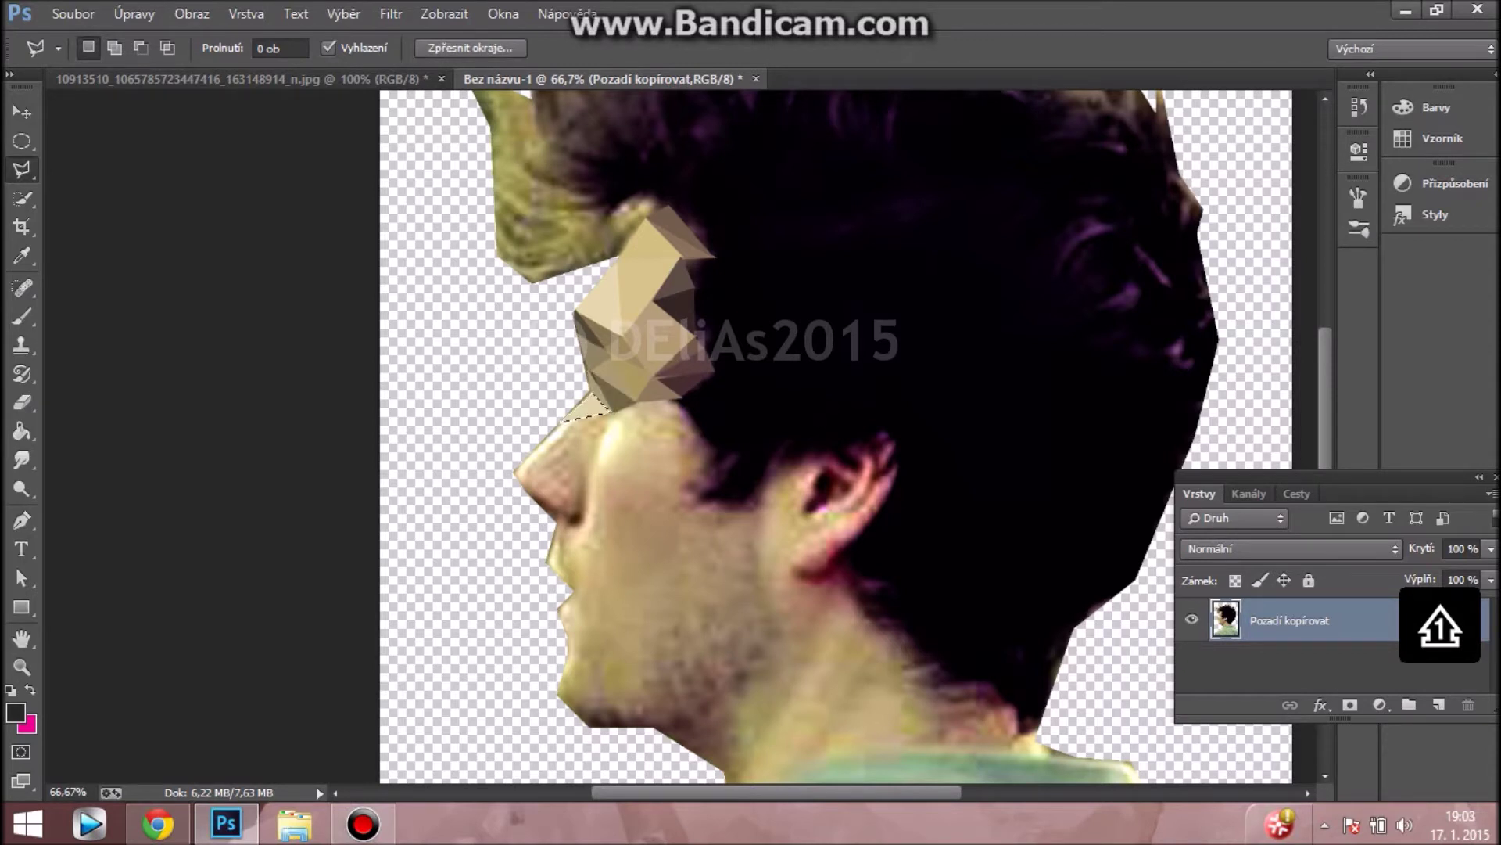
left_click(594, 439)
left_click(557, 443)
left_click(583, 479)
- Close the nose triangle and flatten it to its average colour with Ctrl+F
left_click(525, 484)
left_click(534, 457)
left_click(525, 485)
key("ctrl+f")
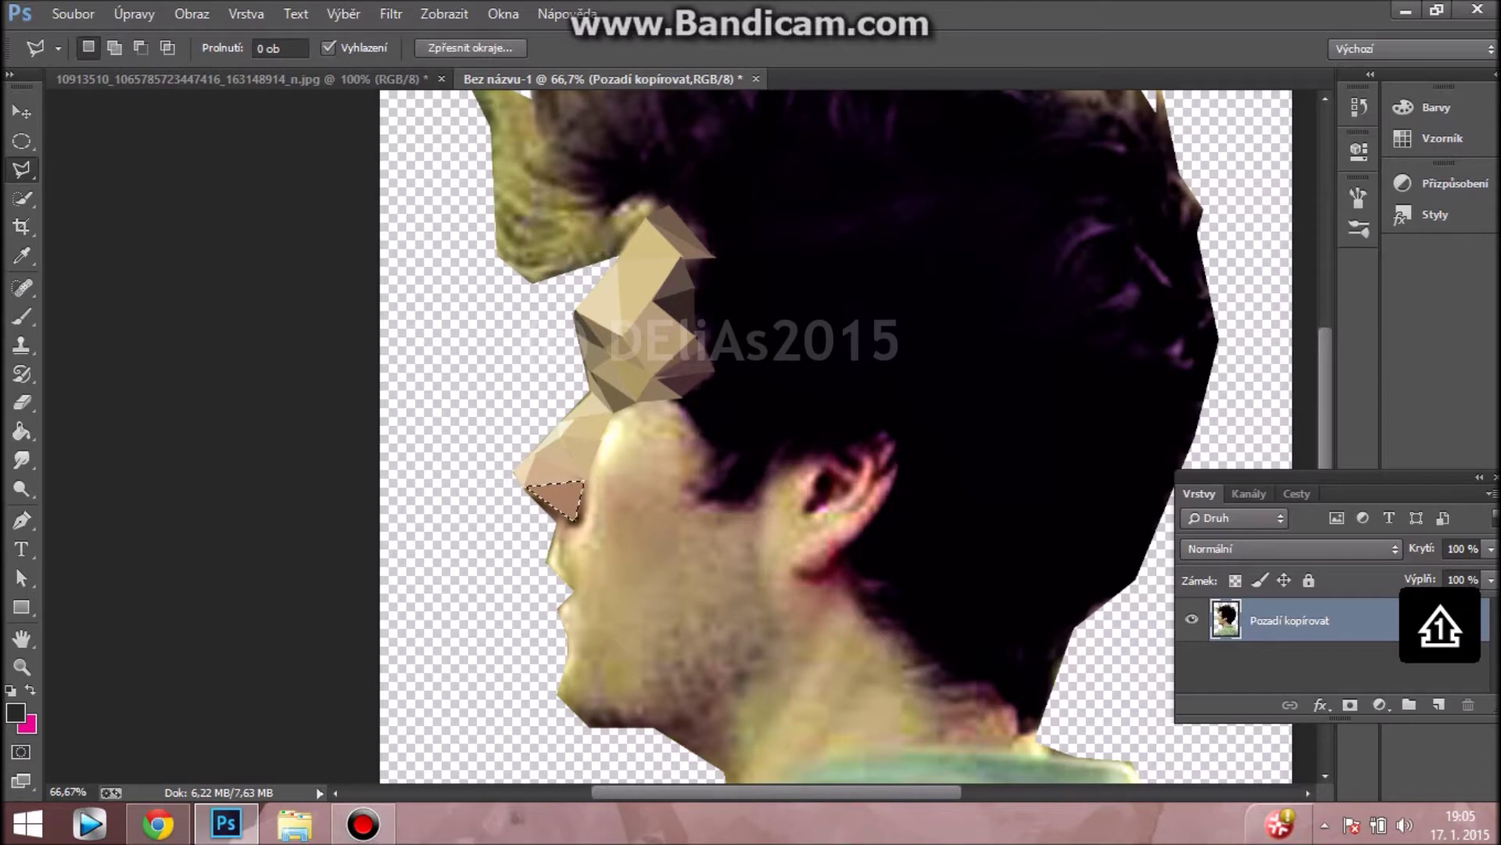
left_click(134, 13)
left_click(195, 14)
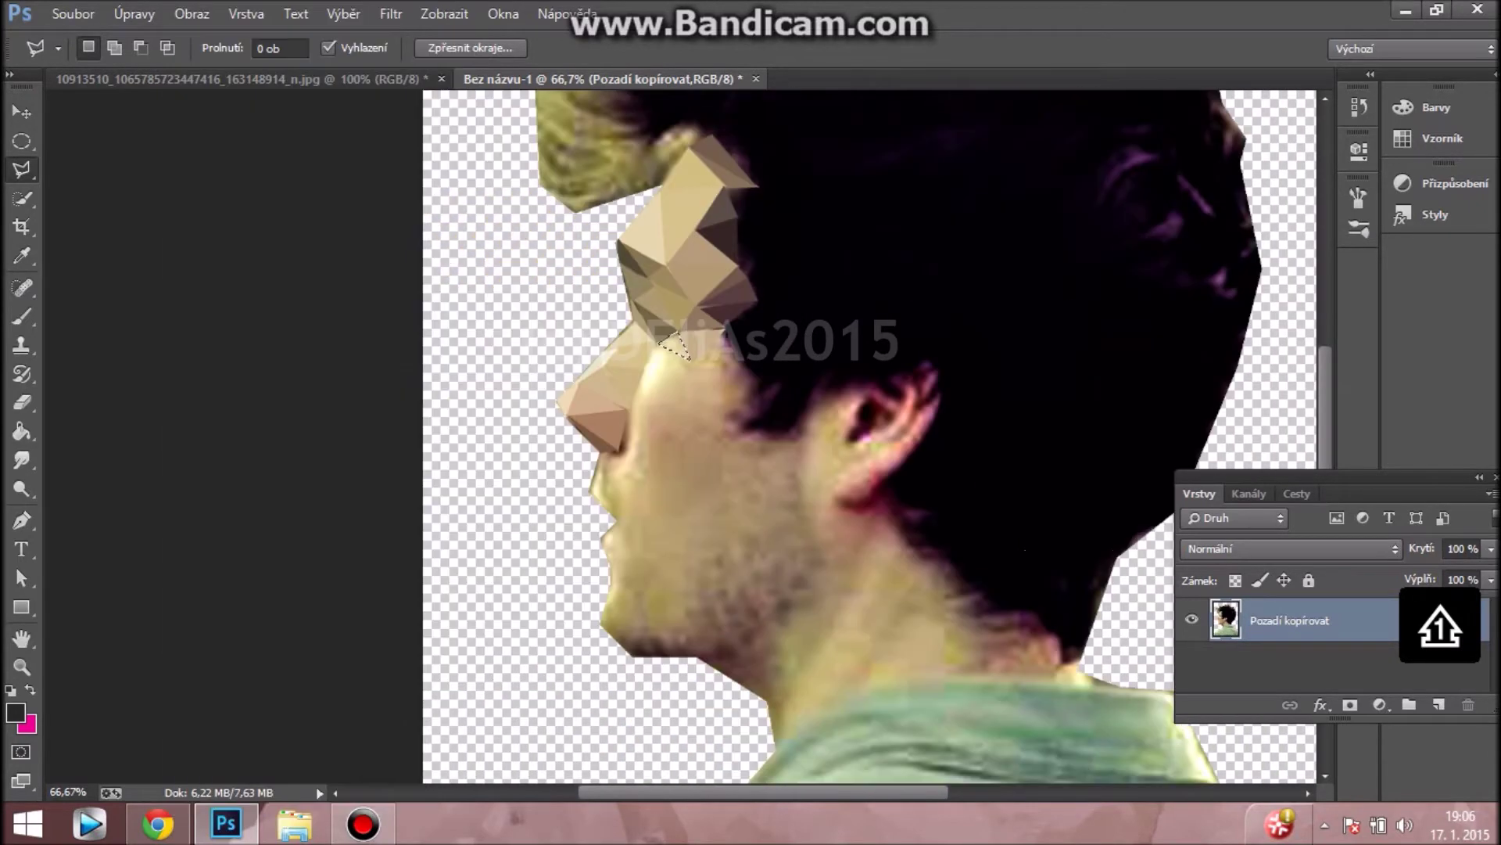
- Flatten several triangles beside and below the nose toward the cheek
left_click(646, 364)
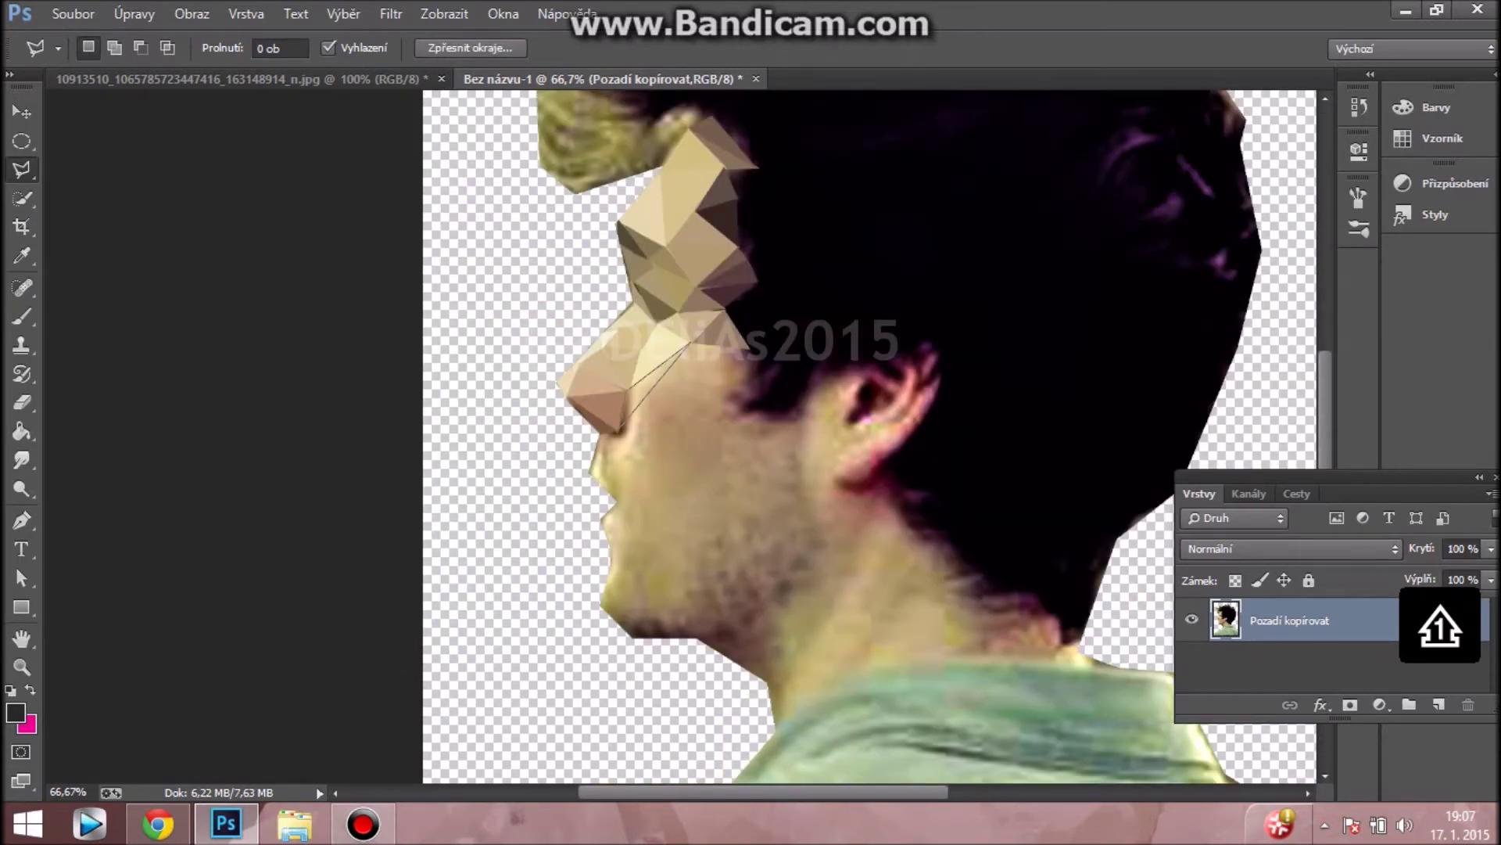
left_click(671, 351)
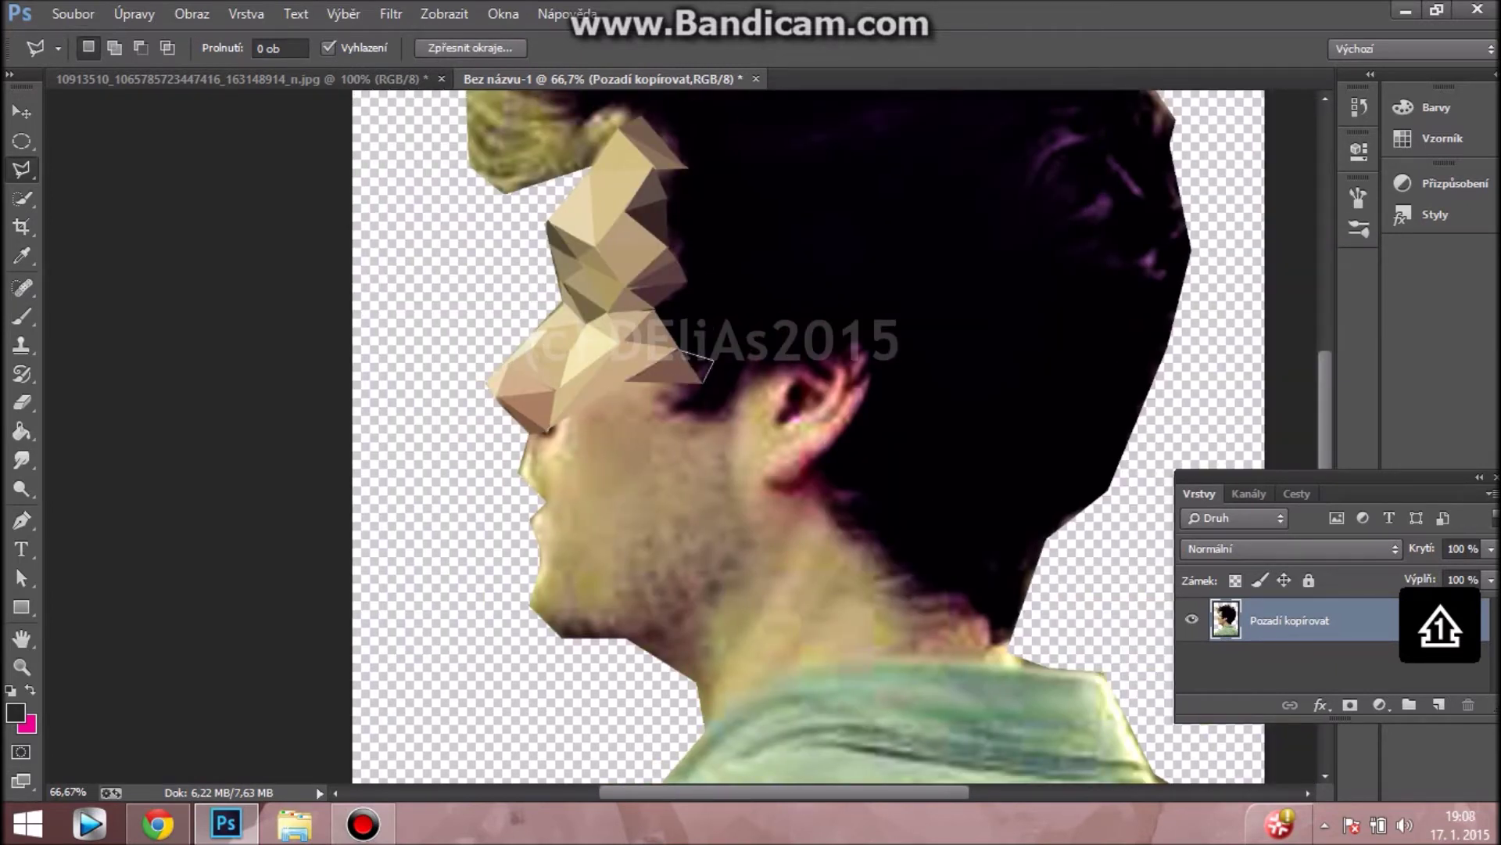
left_click(627, 381)
key("ctrl+f")
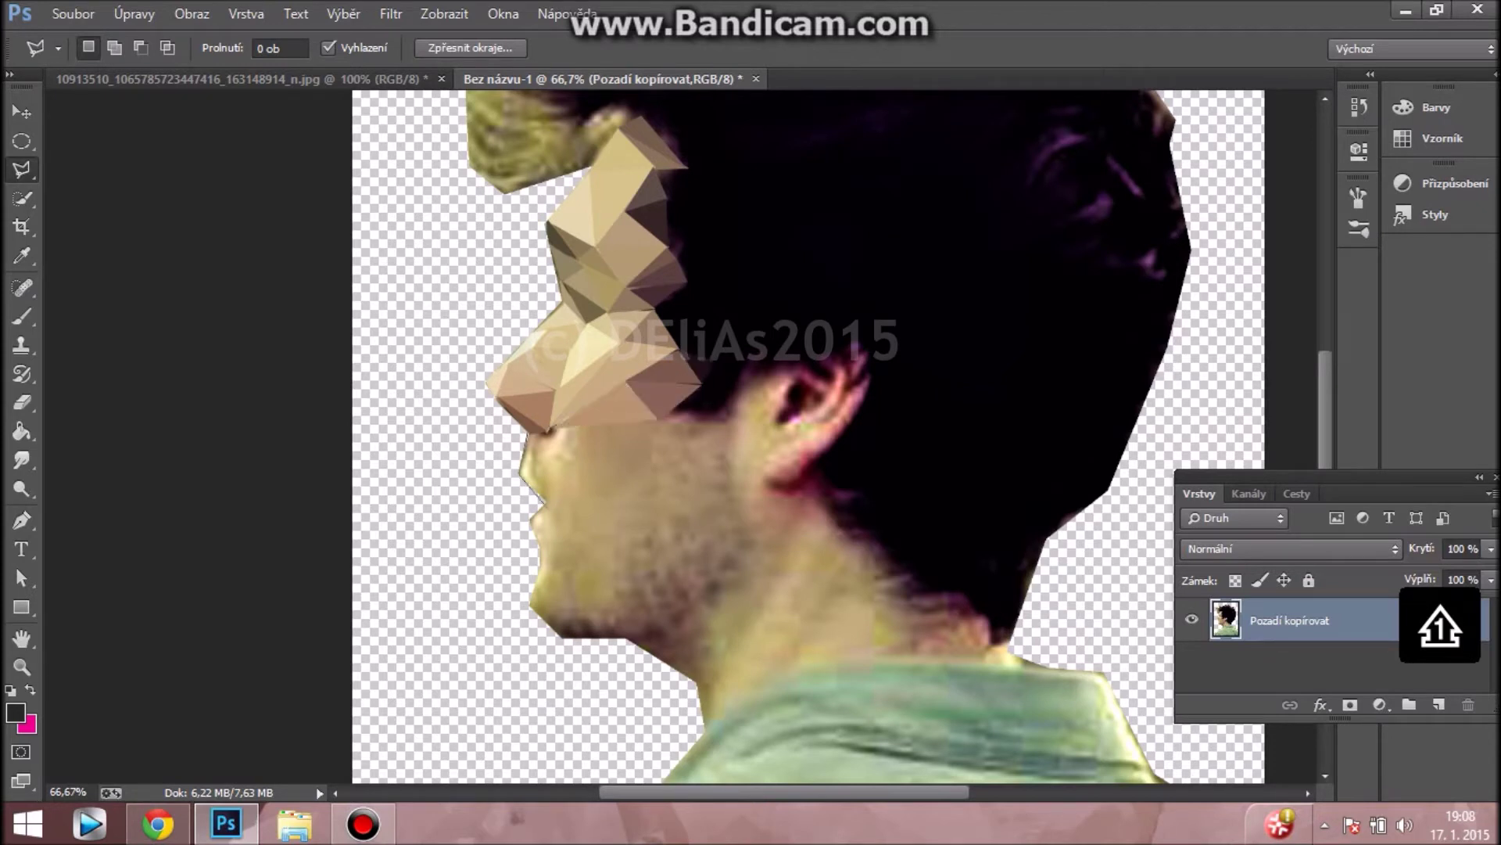
key("ctrl+f")
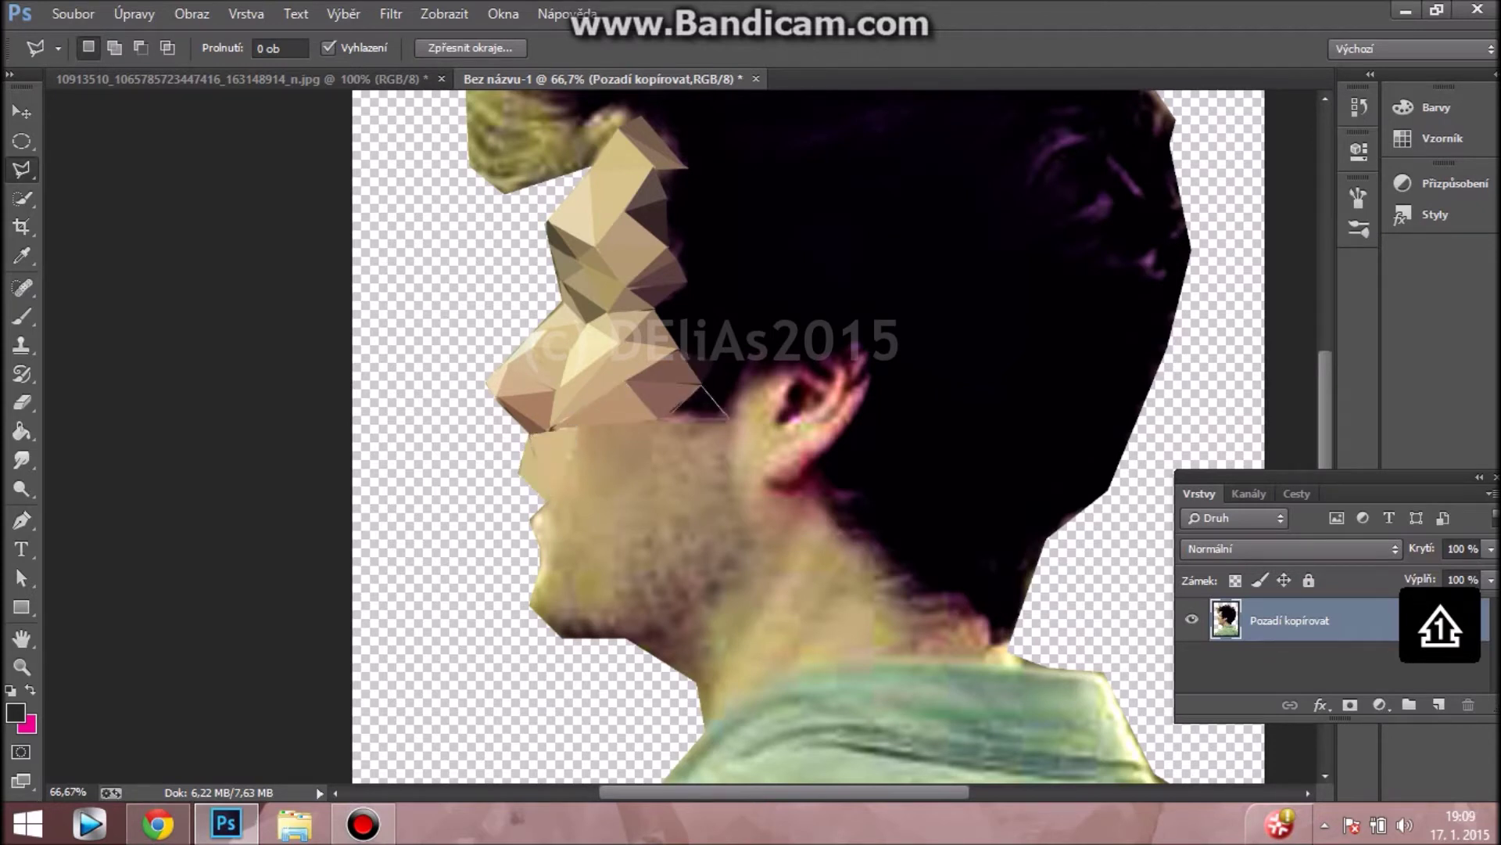
left_click(661, 420)
key("ctrl+f")
- Facet a larger triangle below the nose over the upper lip, then deselect
left_click(575, 431)
left_click(645, 470)
left_click(548, 496)
left_click(575, 431)
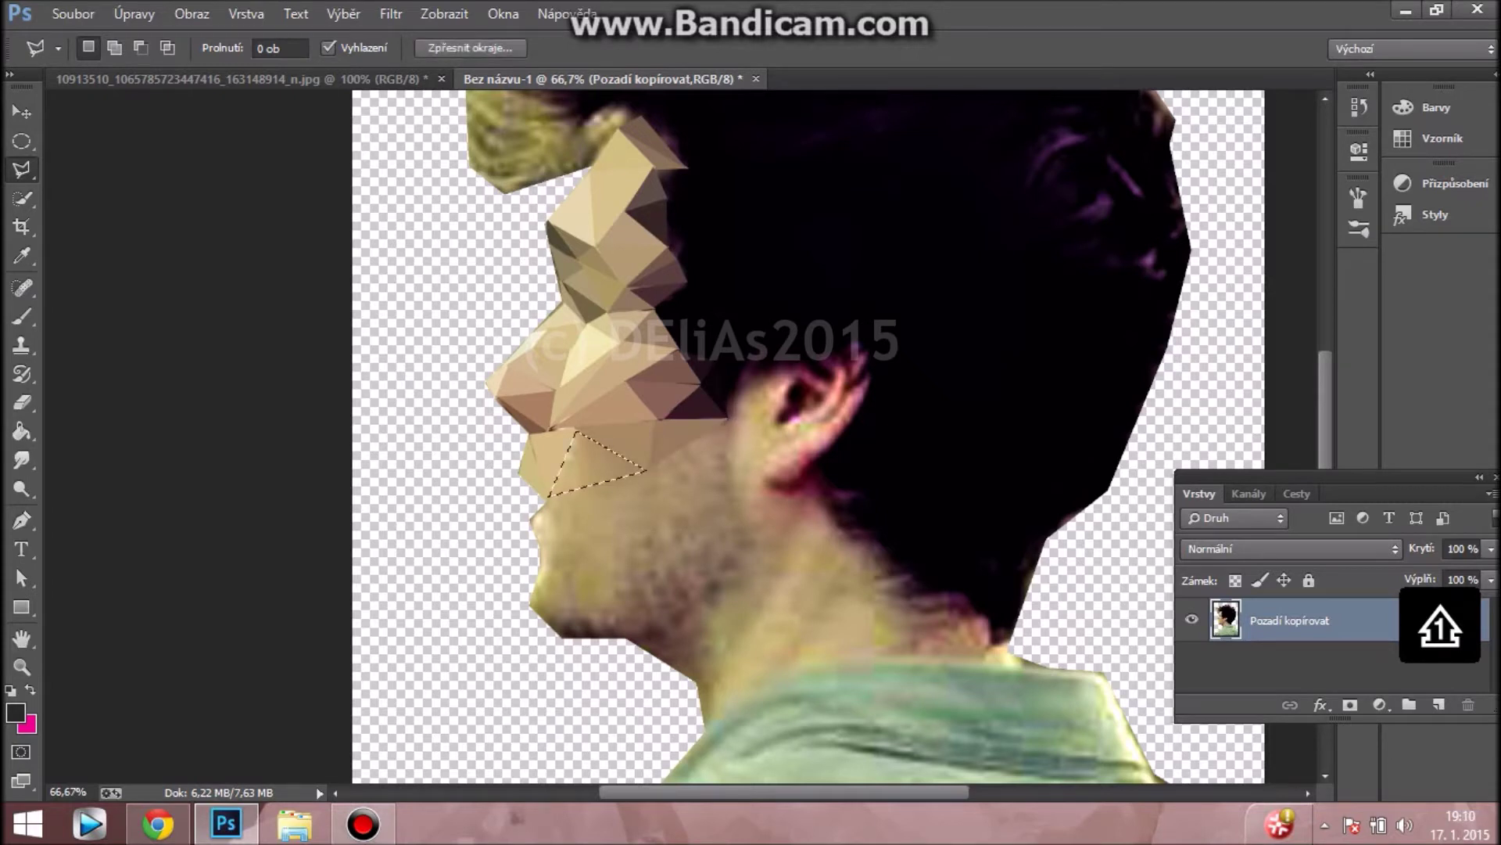
key("ctrl+f")
key("ctrl+f")
key("ctrl+d")
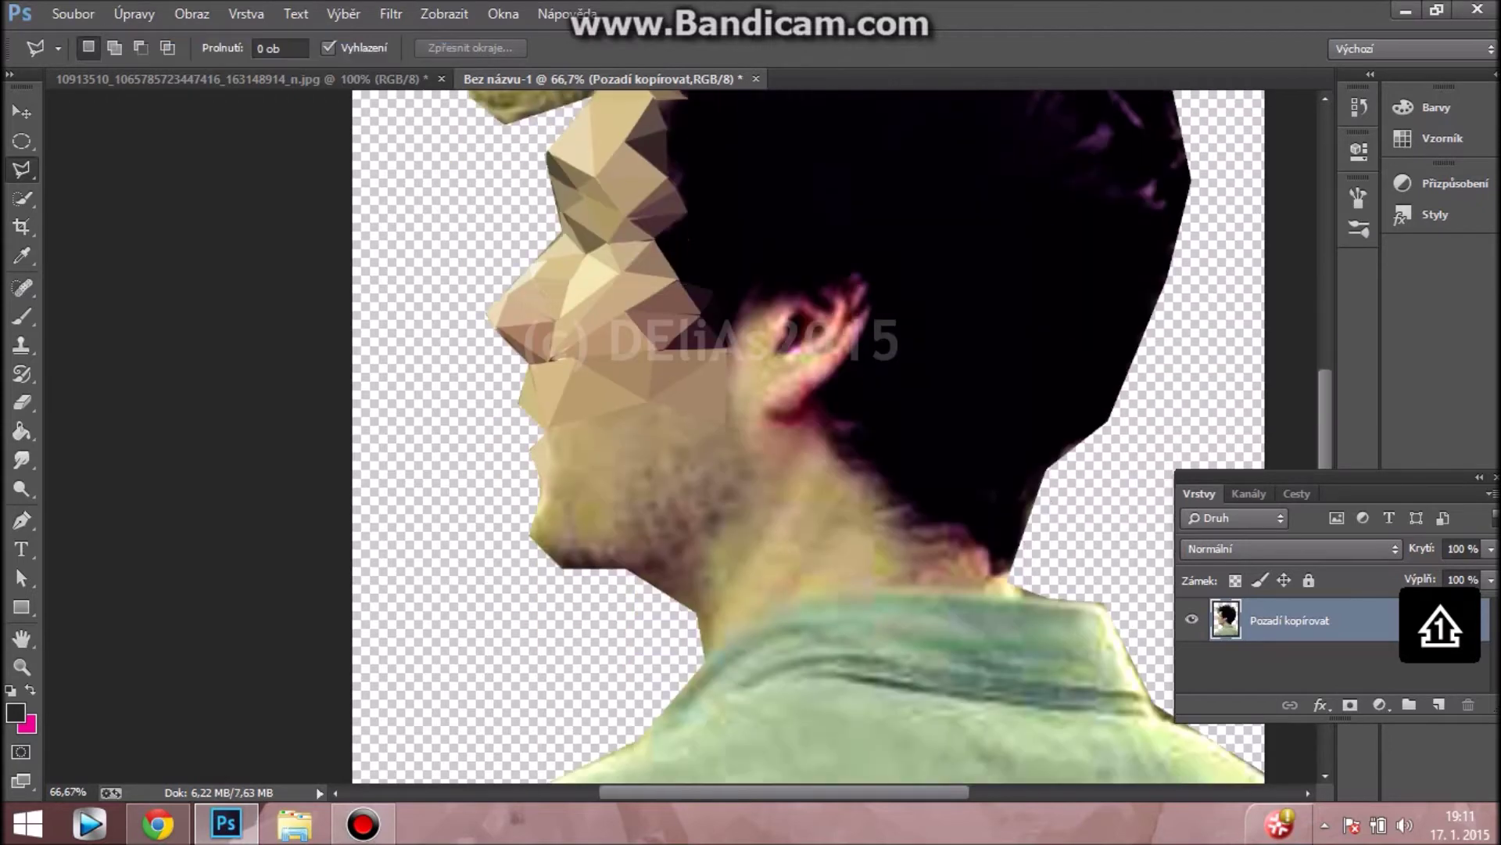
- Flatten averaged triangles on the lower cheek and the front of the jaw
left_click(646, 402)
left_click(650, 459)
left_click(541, 438)
left_click(647, 403)
key("ctrl+f")
key("ctrl+d")
left_click(659, 462)
left_click(749, 467)
left_click(711, 532)
left_click(659, 462)
key("ctrl+f")
key("ctrl+d")
- Facet the chin with two small averaged triangles
scroll(782, 430, "down", 2)
left_click(540, 418)
left_click(531, 444)
left_click(560, 477)
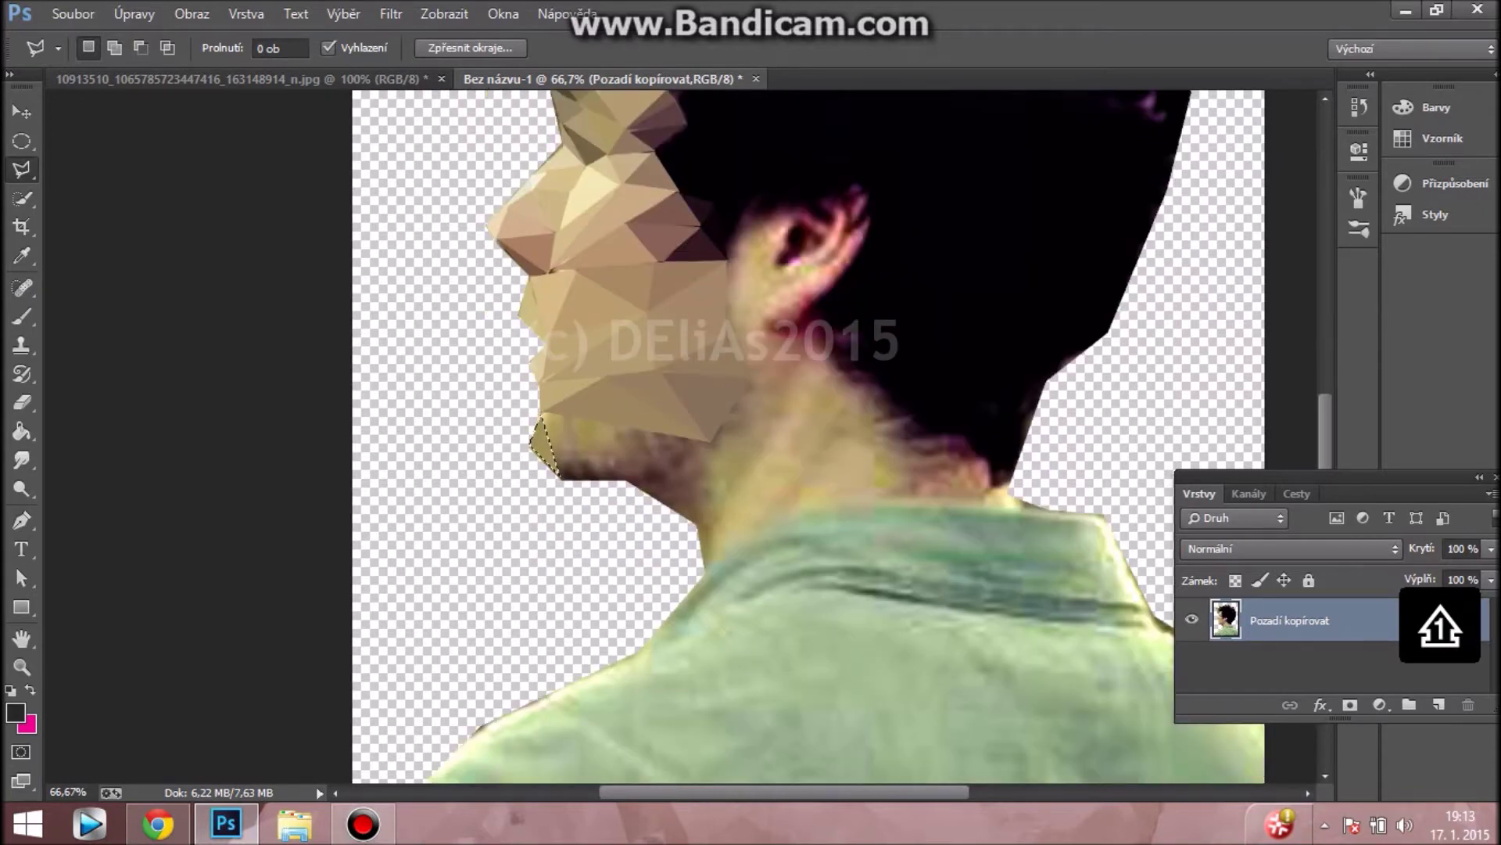
key("ctrl+f")
key("ctrl+d")
left_click(560, 477)
left_click(592, 451)
left_click(624, 479)
left_click(561, 477)
key("ctrl+f")
key("ctrl+d")
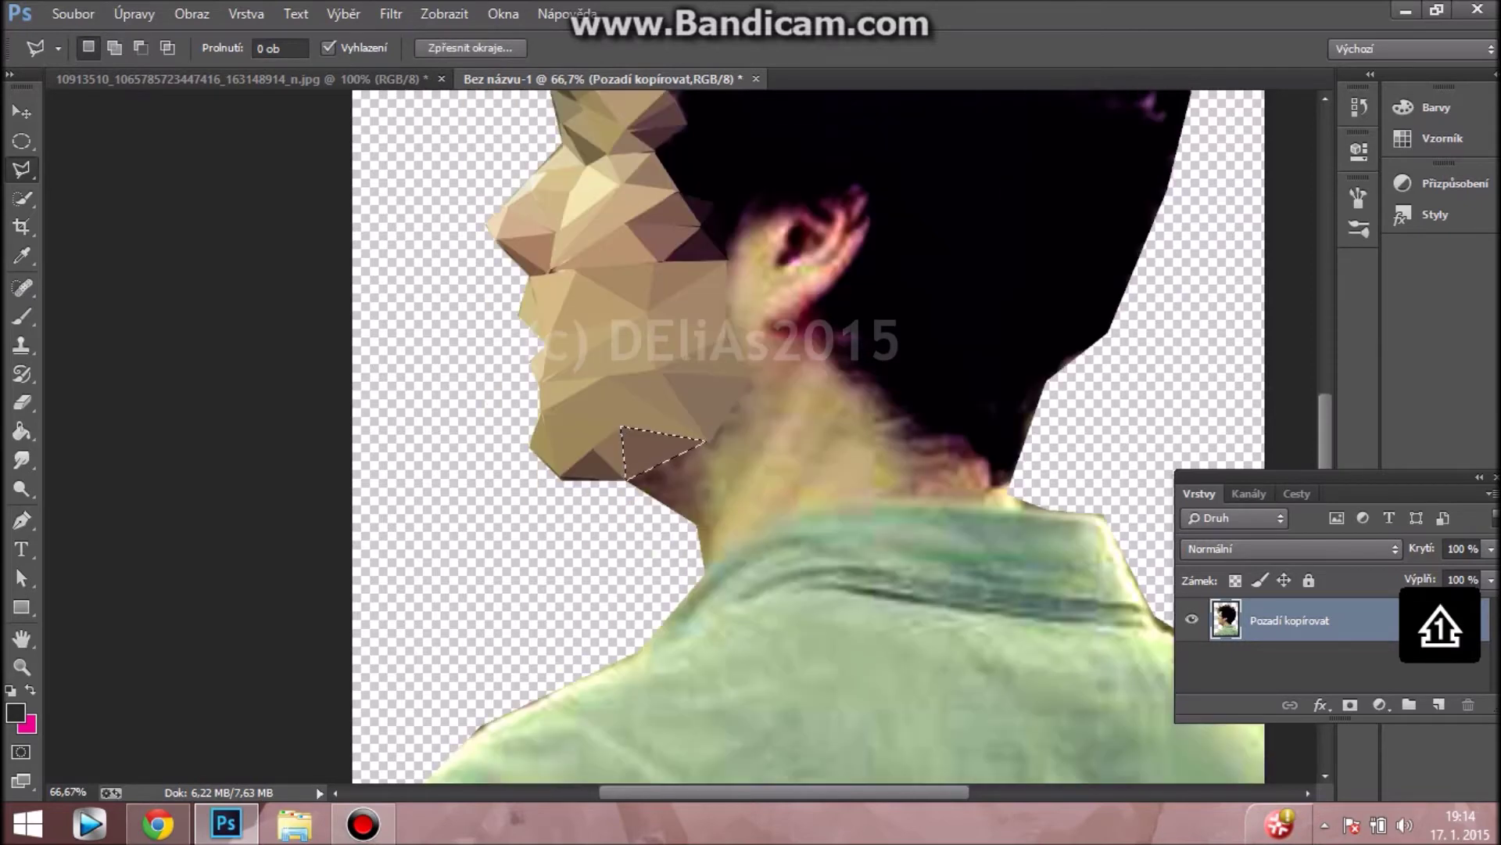
- Flatten a thin triangle by the ear and a triangle on the ear itself
scroll(739, 360, "up", 3)
left_click(751, 340)
left_click(727, 397)
key("ctrl+f")
key("ctrl+d")
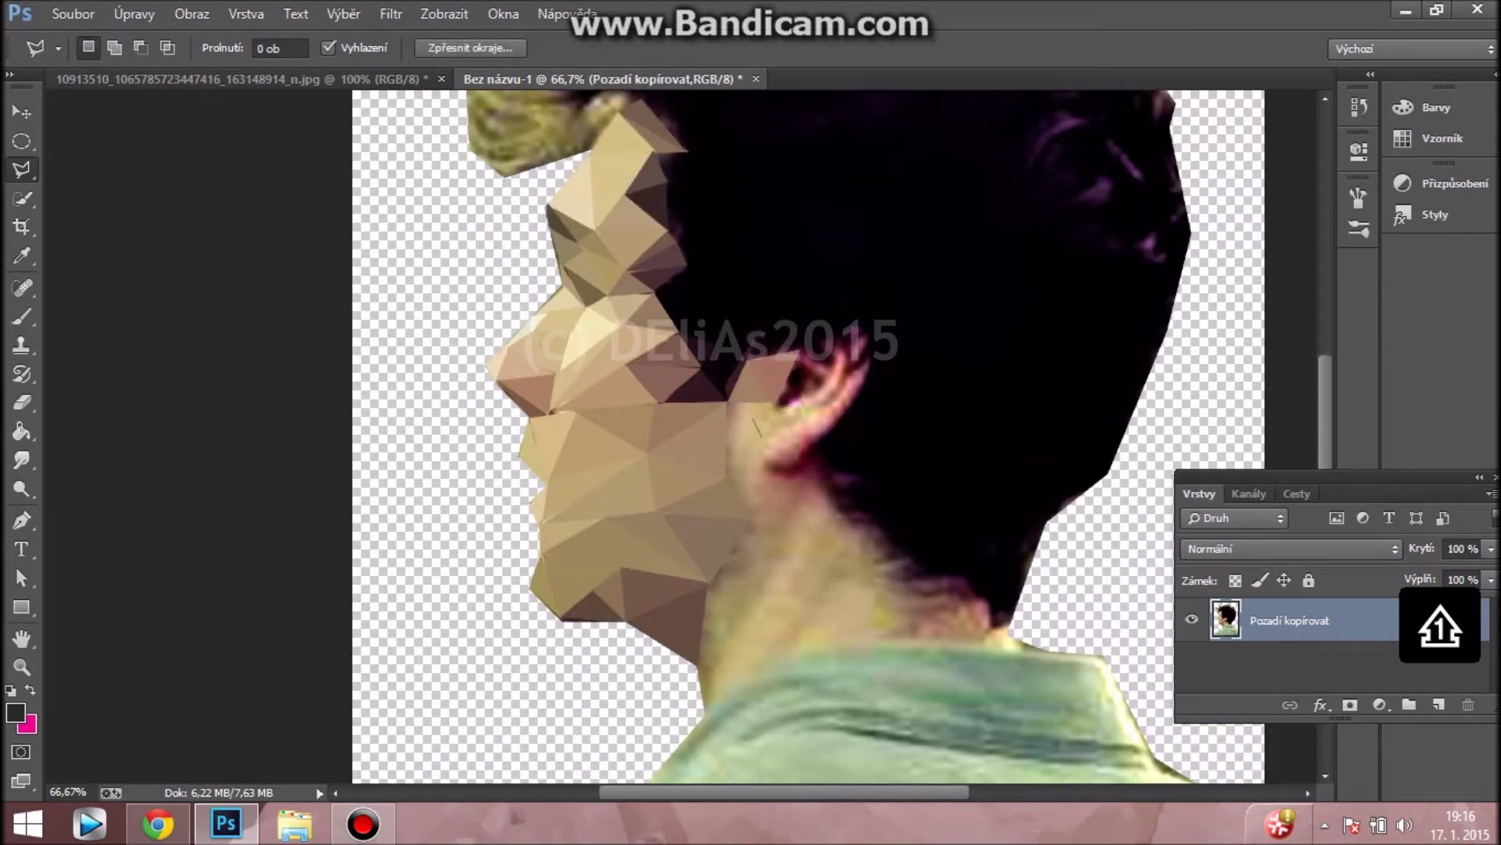
key("ctrl+f")
key("ctrl+d")
left_click(793, 359)
left_click(823, 382)
left_click(774, 408)
left_click(794, 358)
key("ctrl+f")
key("ctrl+d")
- Add averaged triangles below and beside the ear
left_click(774, 408)
left_click(841, 410)
left_click(782, 468)
left_click(775, 409)
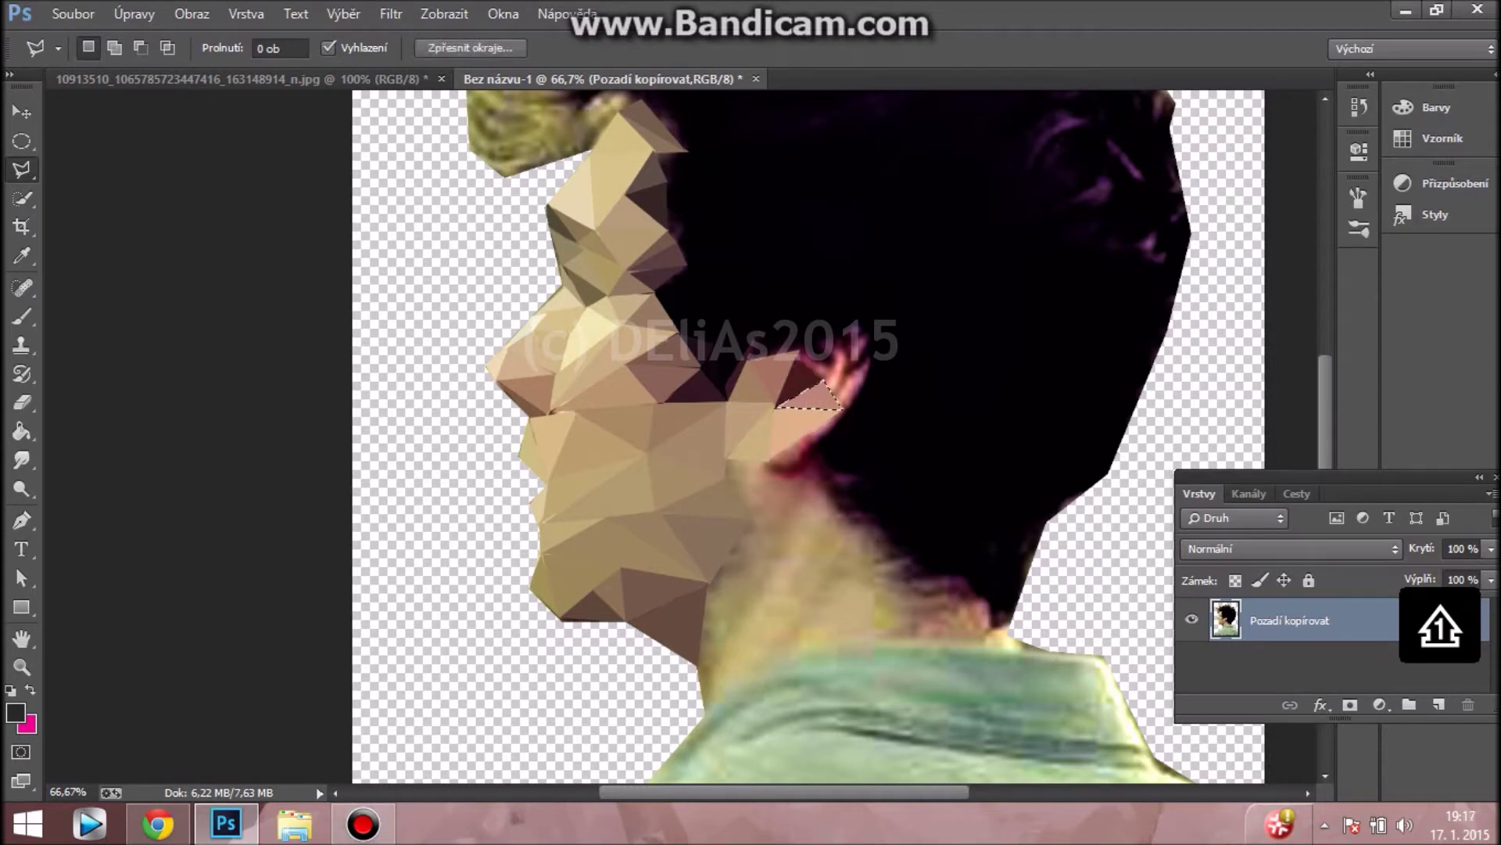
key("ctrl+f")
key("ctrl+d")
left_click(797, 359)
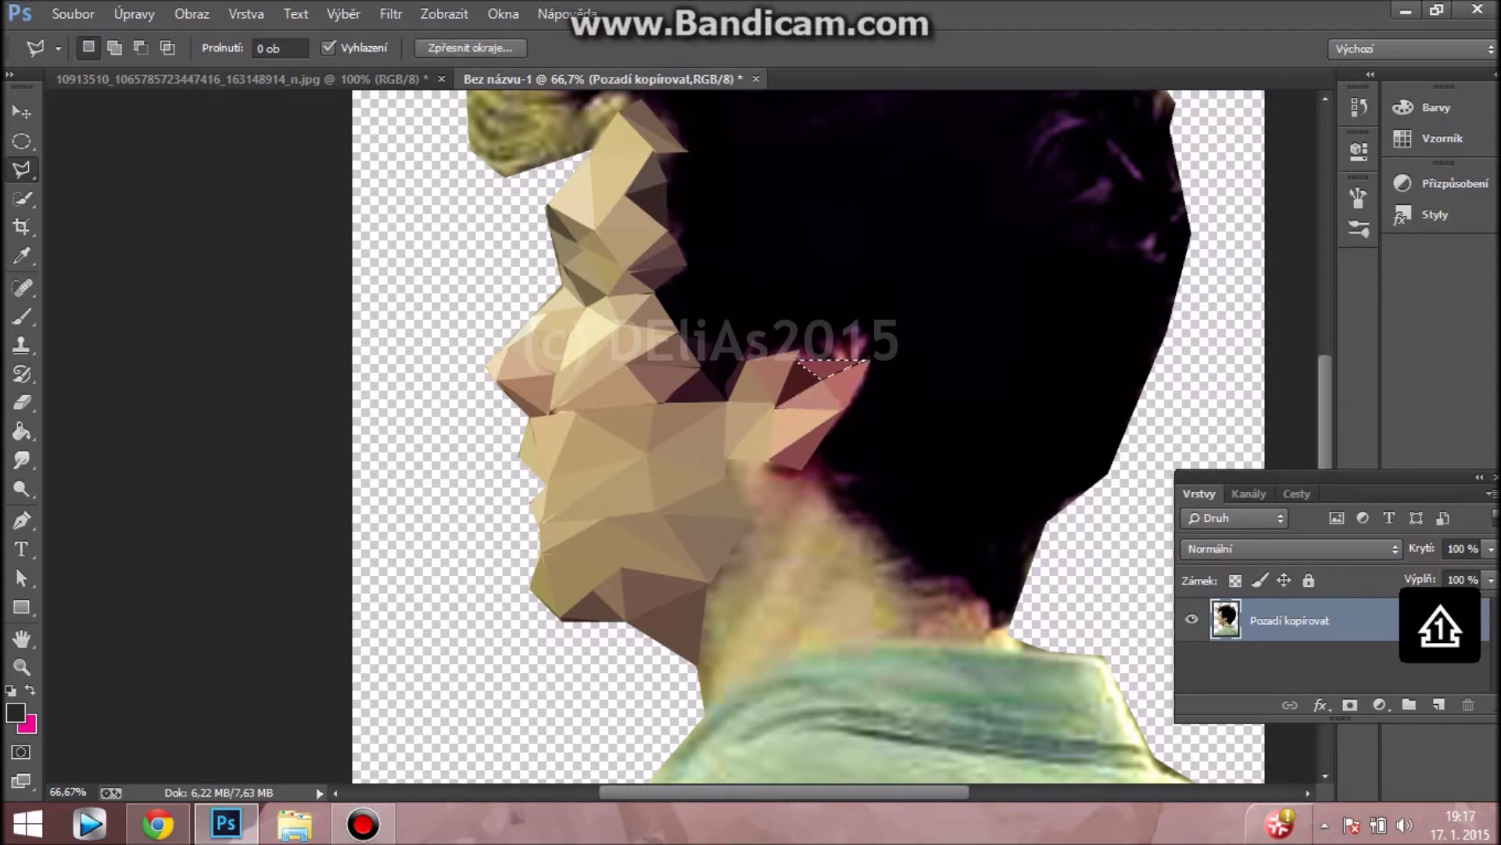
left_click(798, 359)
key("ctrl+f")
key("ctrl+d")
- Facet the jawline down toward the neck with a long and a thin triangle
left_click(814, 336)
left_click(749, 519)
left_click(765, 463)
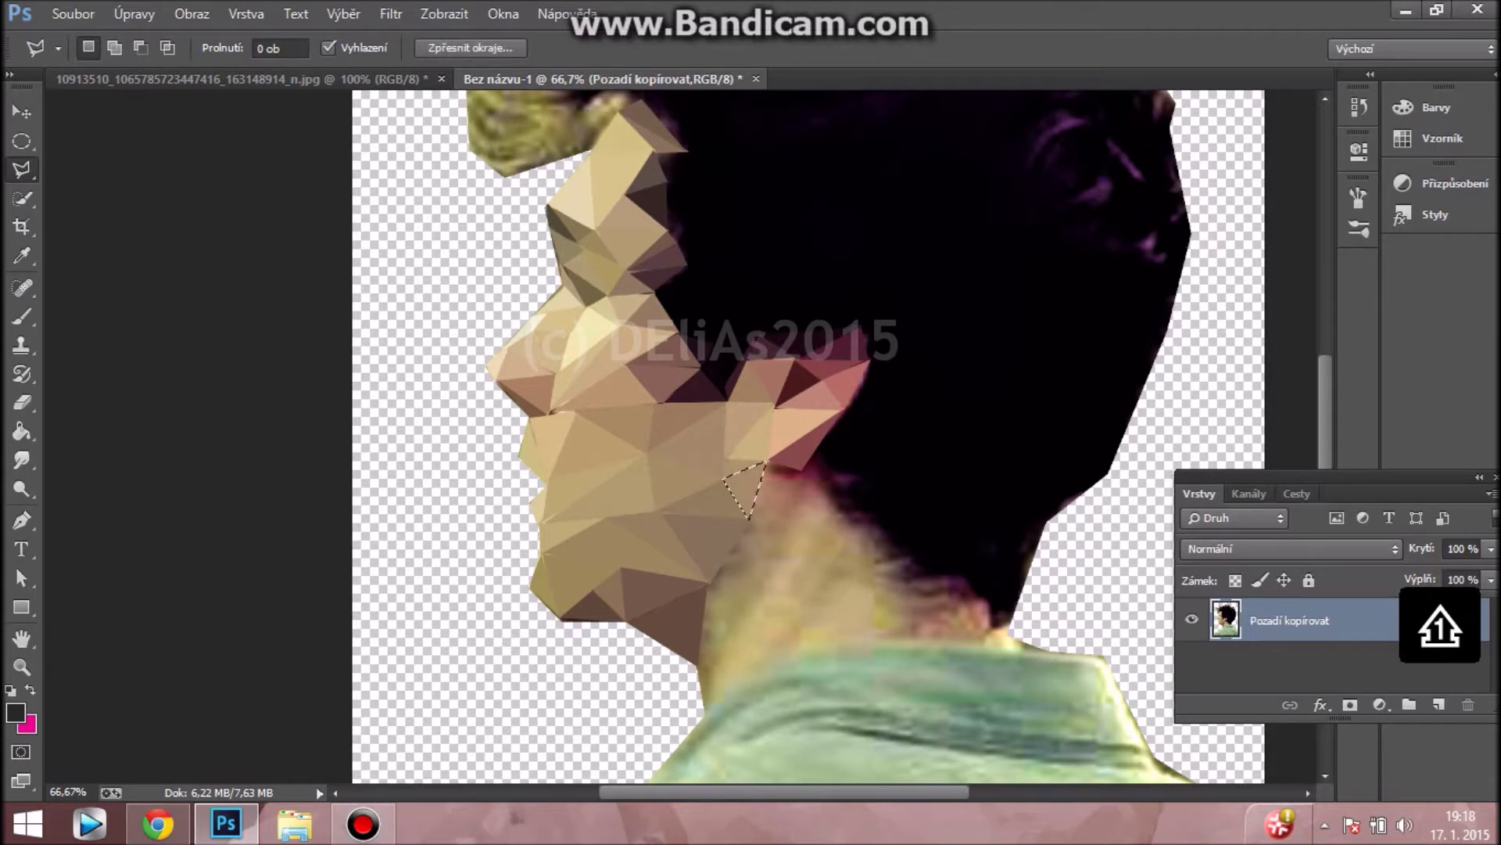
key("ctrl+f")
key("ctrl+d")
left_click(791, 515)
left_click(708, 580)
key("ctrl+f")
key("ctrl+d")
- Flatten another jaw triangle near the ear and begin the next one
left_click(802, 471)
left_click(830, 480)
key("ctrl+f")
key("ctrl+d")
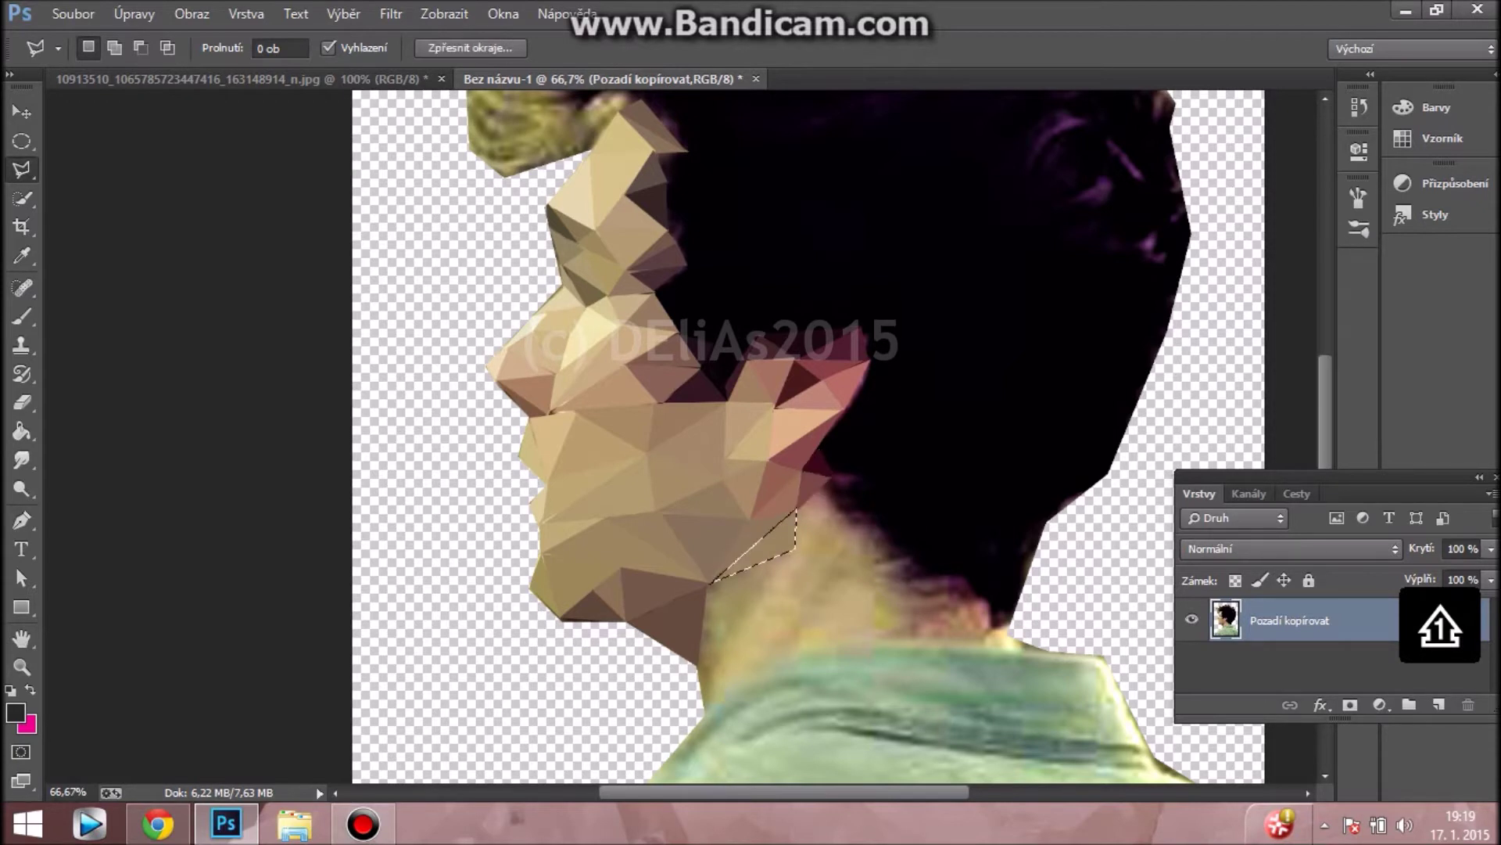
left_click(831, 479)
left_click(840, 521)
- Flatten the jaw triangle and the first neck triangle to their average colours
left_click(831, 479)
key("ctrl+f")
key("ctrl+d")
left_click(829, 547)
left_click(888, 535)
left_click(832, 478)
scroll(832, 478, "down", 3)
key("ctrl+f")
key("ctrl+d")
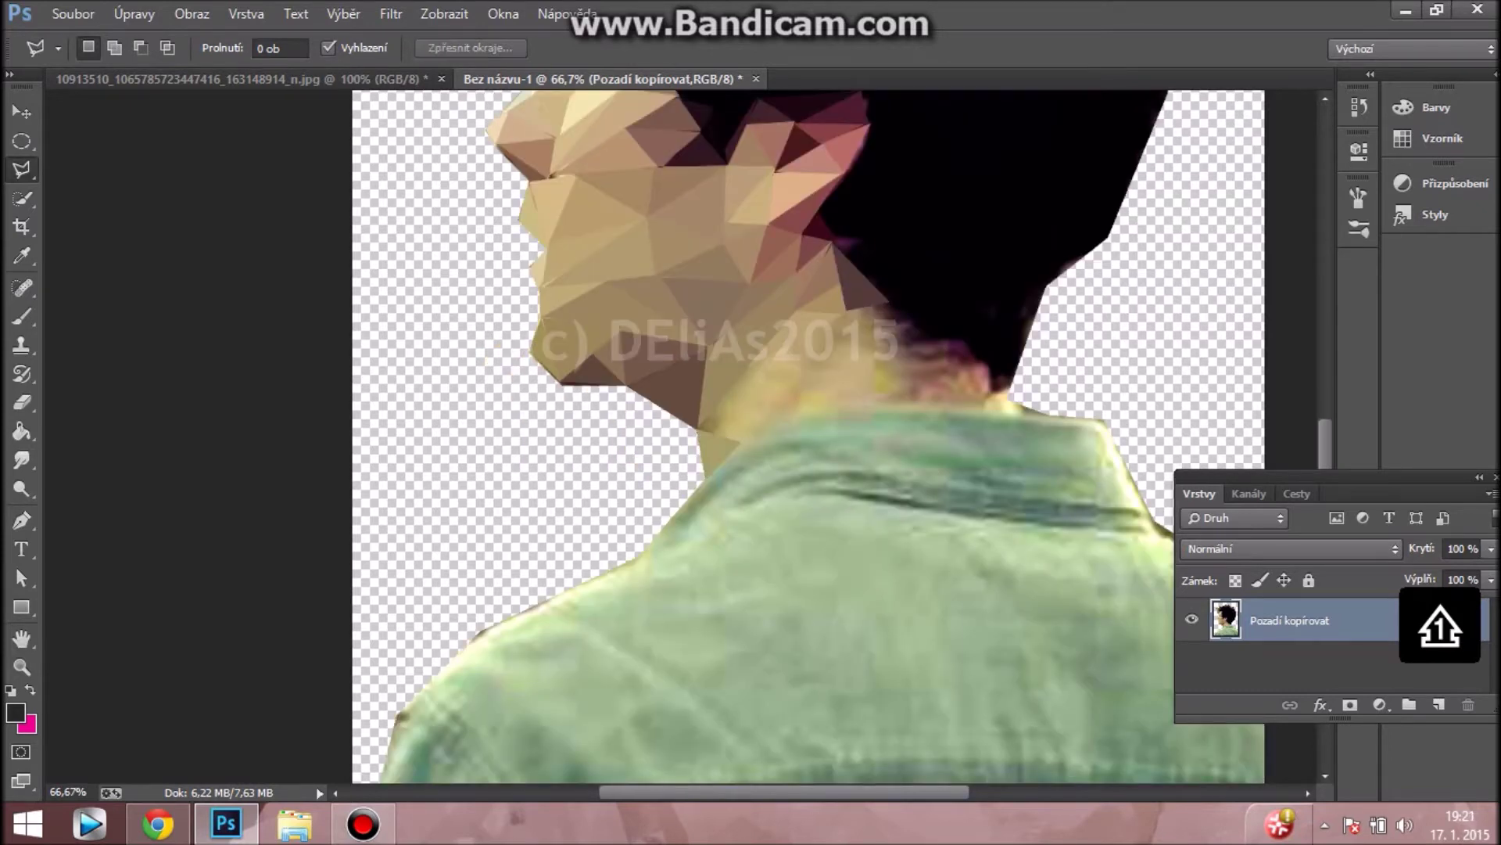
- Flatten another upper-neck triangle and fill the neck selection with flat dark colour
left_click(849, 313)
left_click(871, 348)
left_click(755, 365)
left_click(849, 314)
key("ctrl+f")
key("ctrl+d")
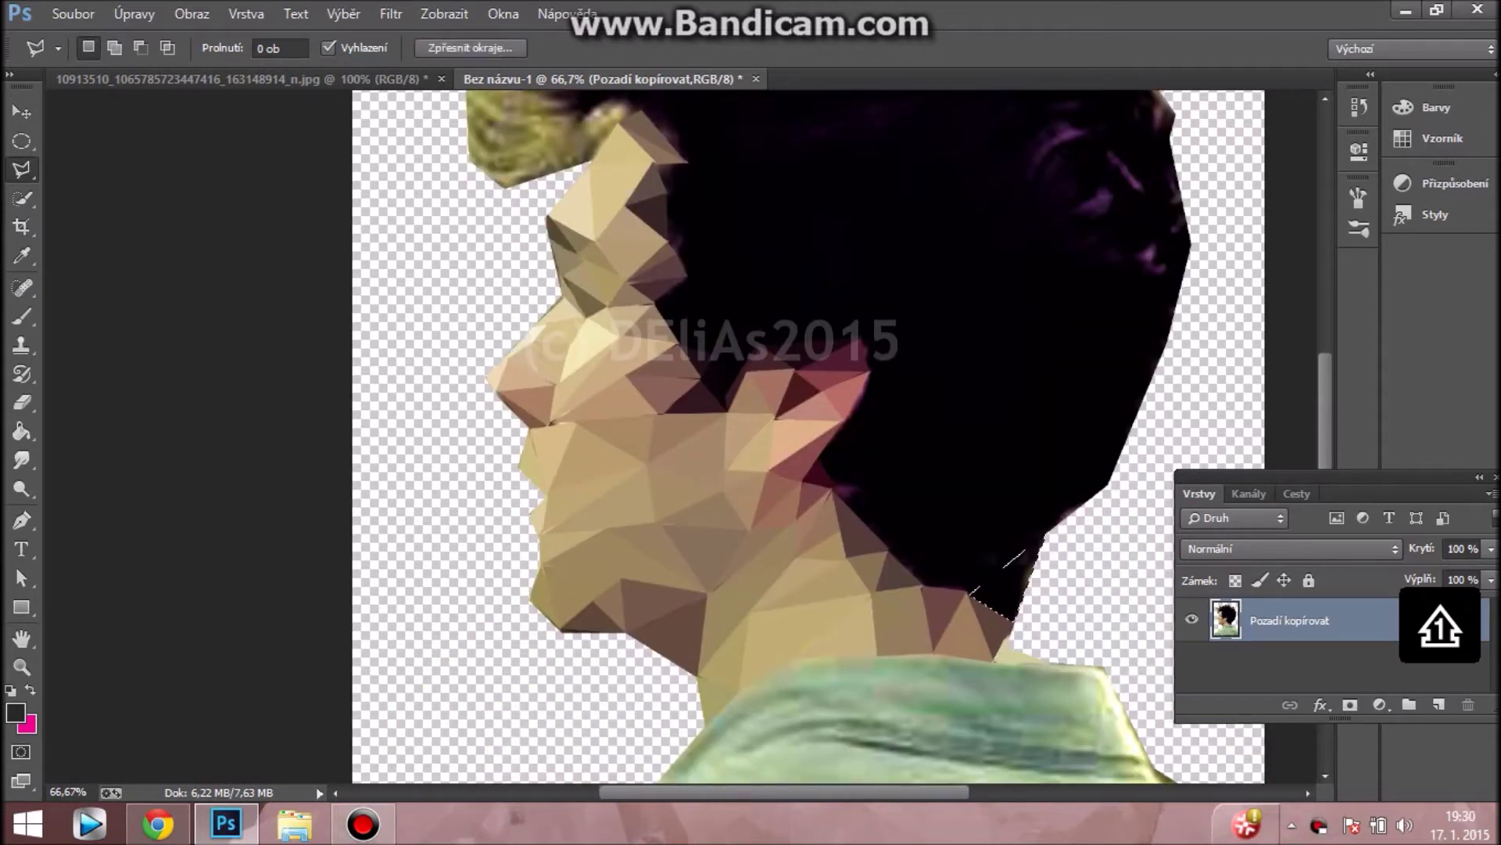
key("ctrl+f")
key("ctrl+d")
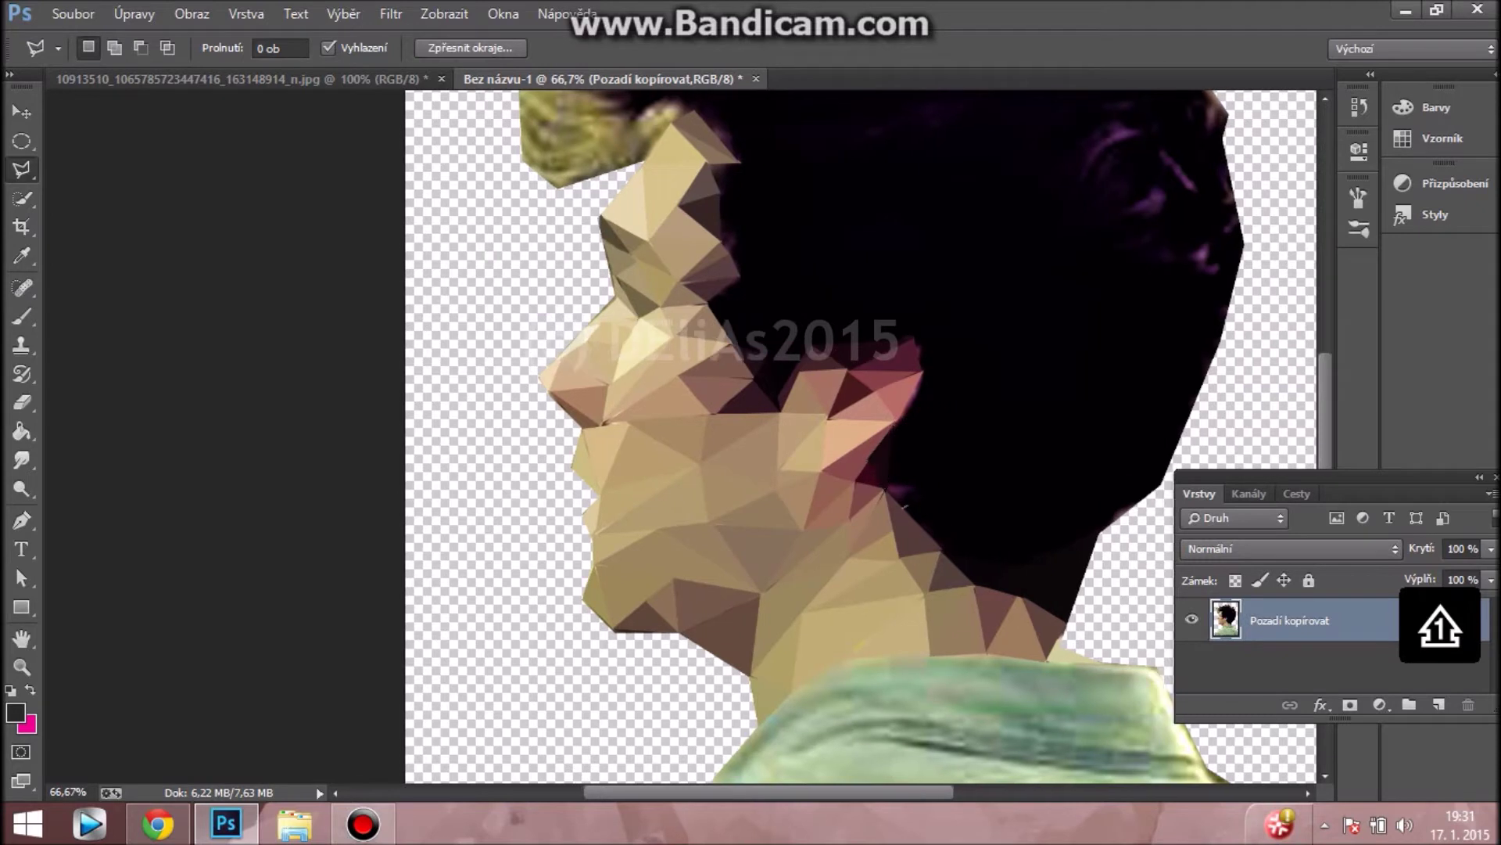
- Outline the triangles beside the neck and at the nape down toward the collar
left_click(868, 486)
left_click(989, 551)
left_click(1029, 532)
left_click(974, 506)
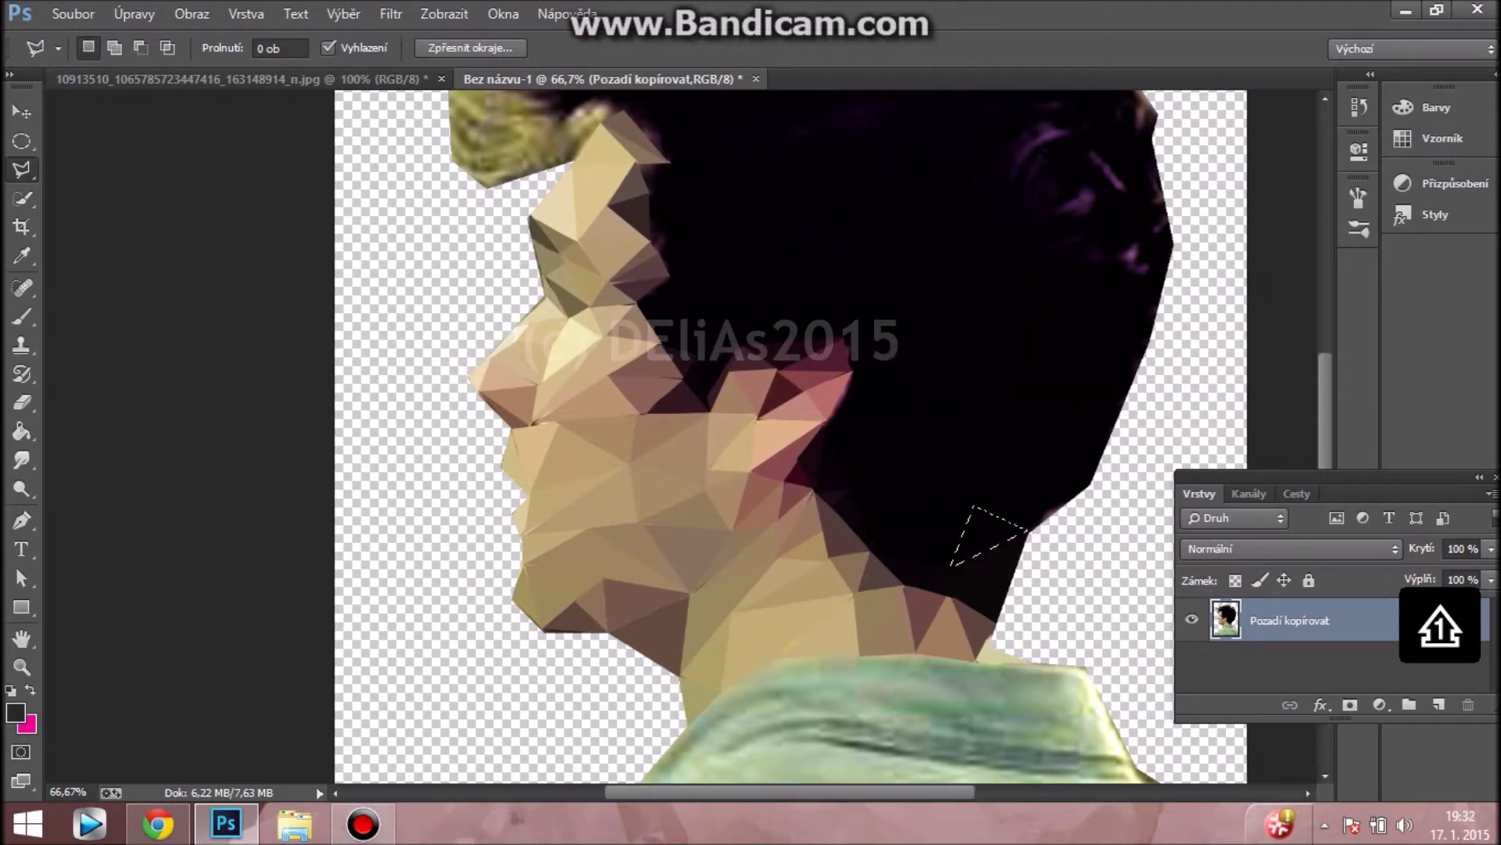
left_click(853, 374)
left_click(821, 426)
left_click(850, 490)
key("ctrl+minus")
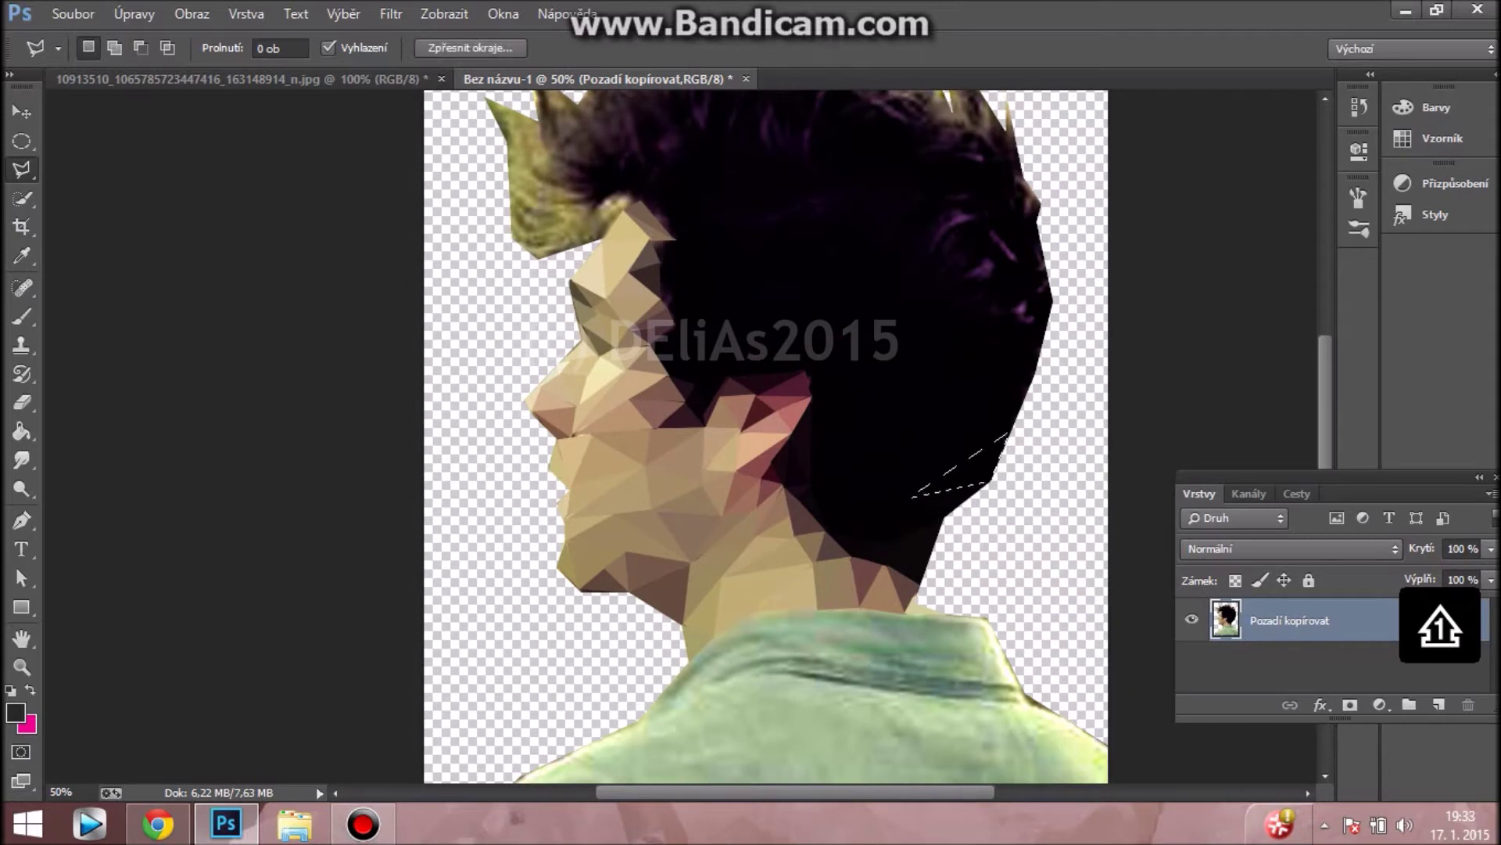
left_click(934, 434)
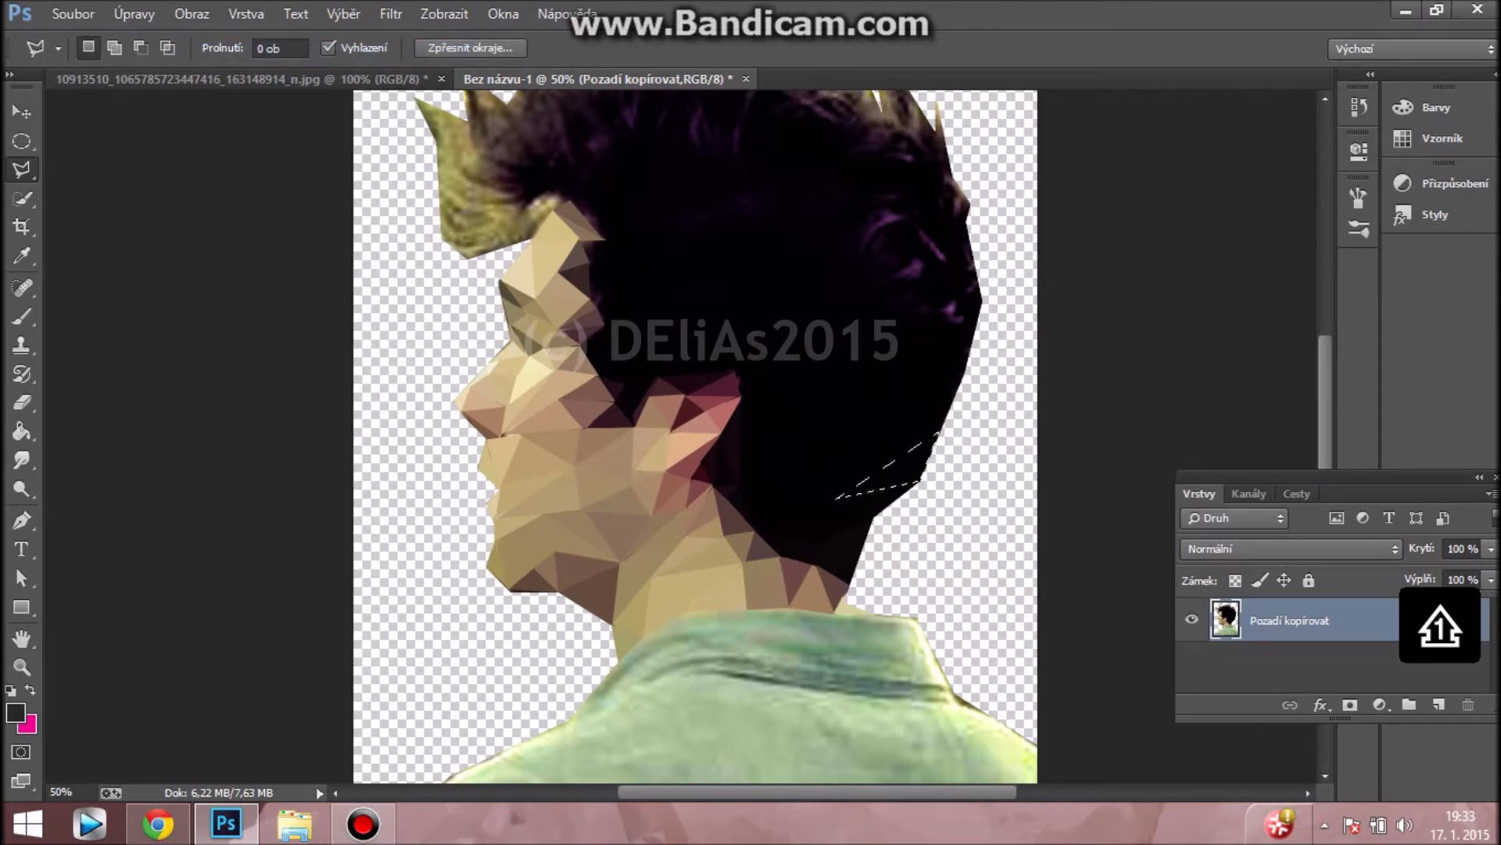
- Select a triangle in the dark hair at the back of the head, then zoom out
left_click(925, 321)
left_click(961, 375)
left_click(927, 411)
left_click(925, 321)
left_click(884, 360)
left_click(925, 313)
key("ctrl+minus")
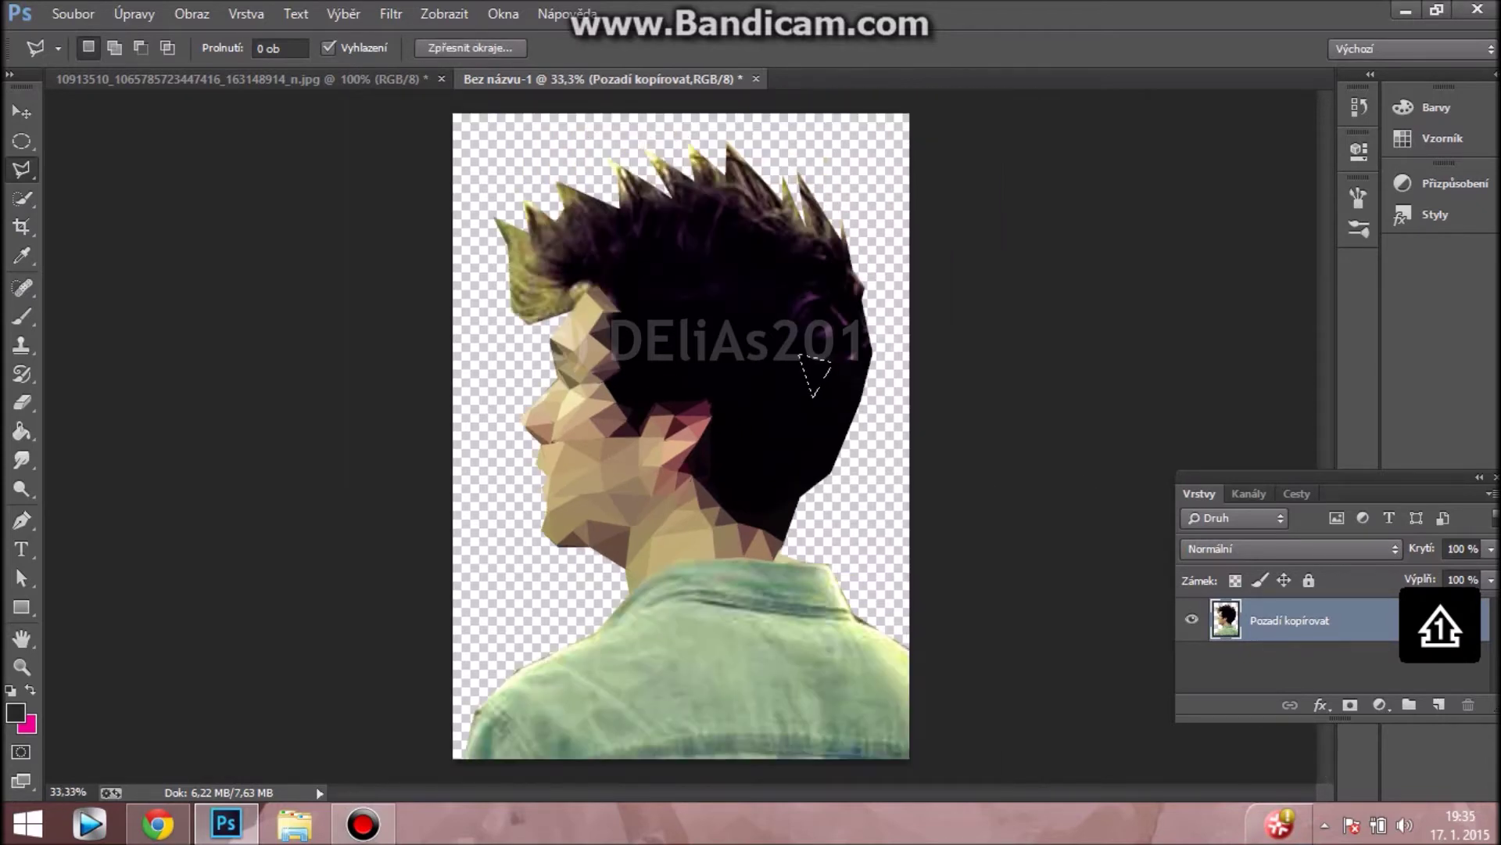
- Zoom in and plot a Pen-tool triangle path over the hair, converting it to a selection
key("ctrl+plus")
key("ctrl+plus")
key("ctrl+plus")
key("ctrl+plus")
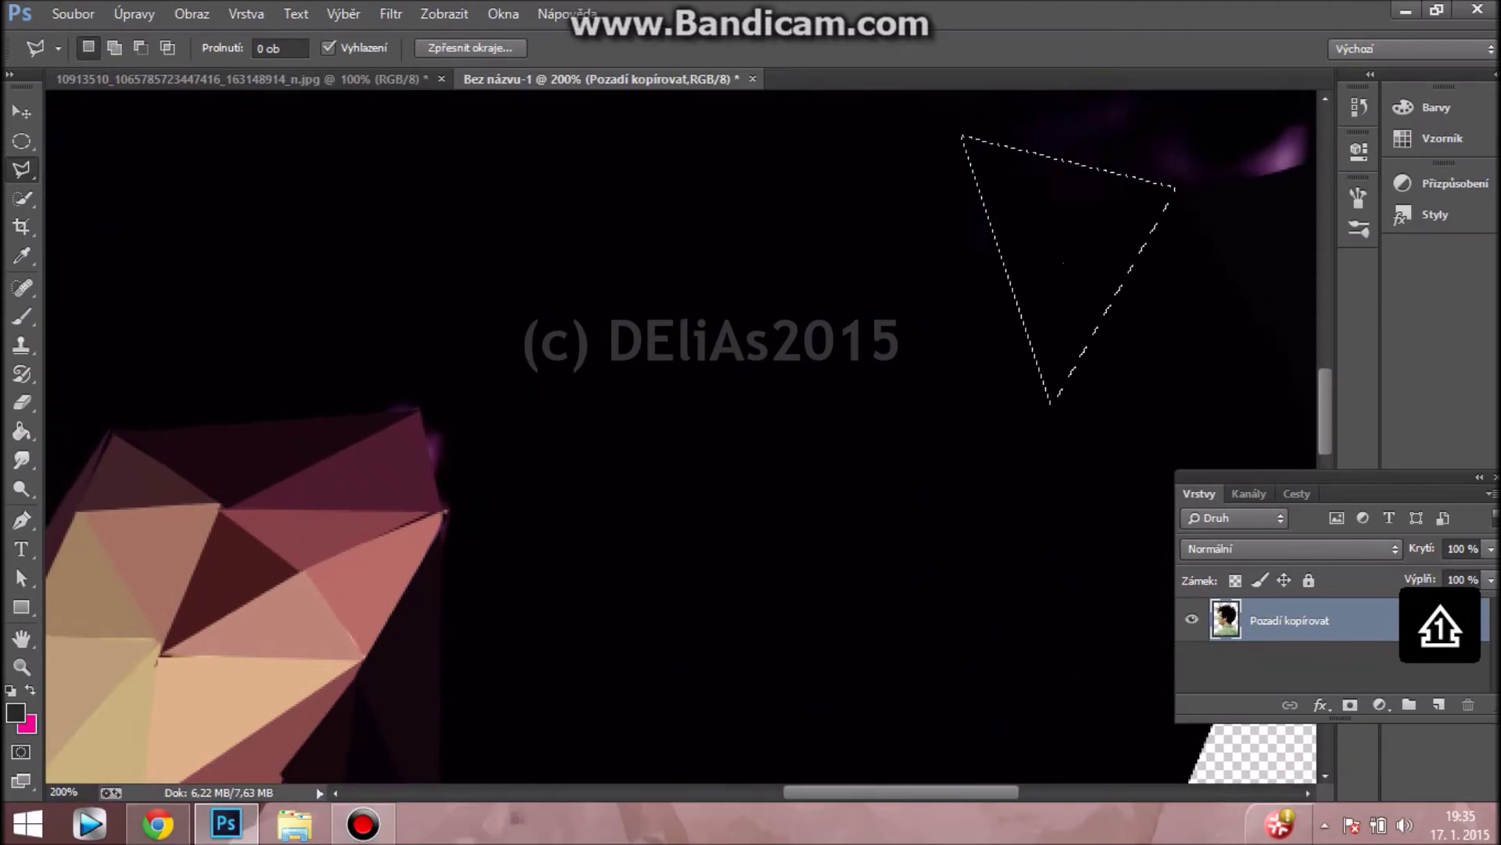
key("p")
left_click(962, 117)
left_click(881, 312)
scroll(1017, 313, "down", 3)
left_click(1233, 366)
left_click(1086, 500)
left_click(1052, 231)
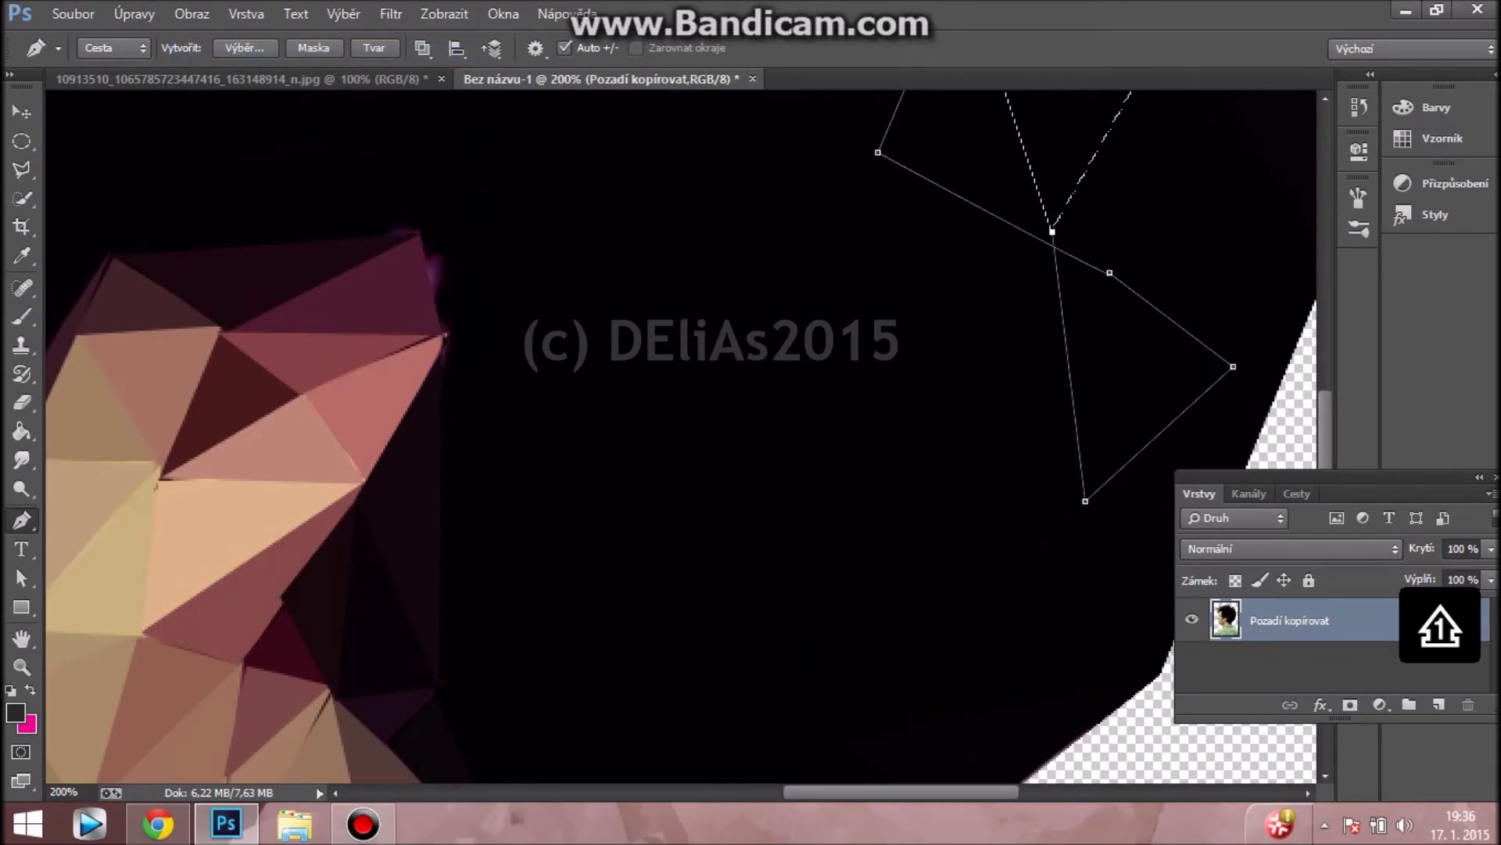
left_click(134, 13)
right_click(1127, 319)
left_click(1173, 432)
key("Return")
- Extend the Pen triangle mesh across the upper hair
scroll(1173, 433, "up", 3)
scroll(1173, 432, "up", 2)
left_click(774, 286)
left_click(880, 430)
left_click(942, 235)
left_click(774, 286)
scroll(774, 286, "down", 3)
left_click(889, 443)
left_click(780, 444)
left_click(776, 306)
- Continue the triangle mesh down to the bottom edge of the hair
left_click(662, 304)
left_click(576, 389)
left_click(607, 526)
left_click(575, 574)
left_click(530, 620)
left_click(607, 644)
left_click(607, 526)
left_click(530, 620)
left_click(445, 743)
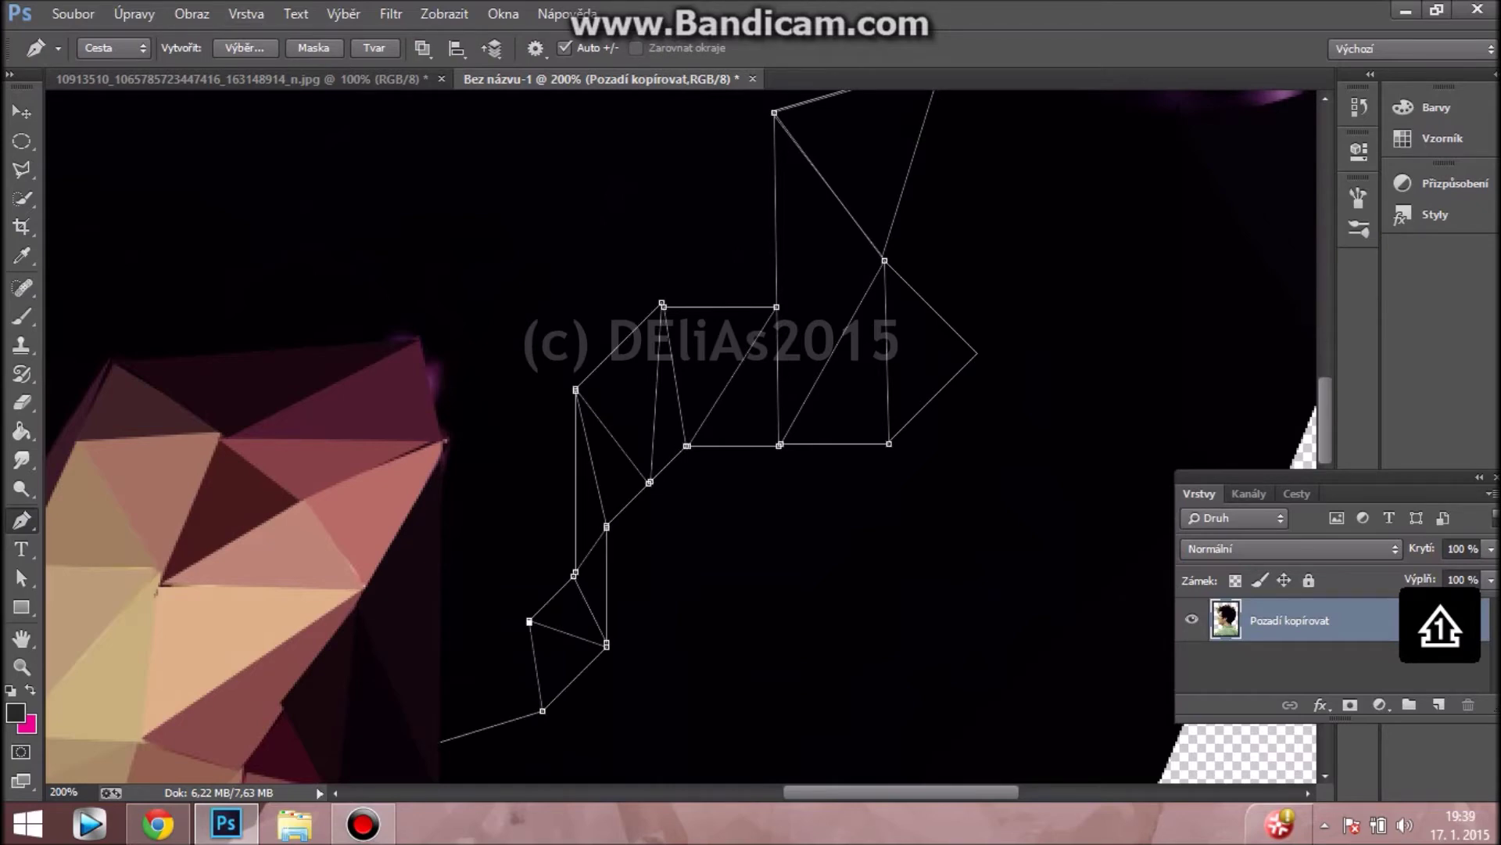
scroll(445, 743, "down", 2)
right_click(596, 290)
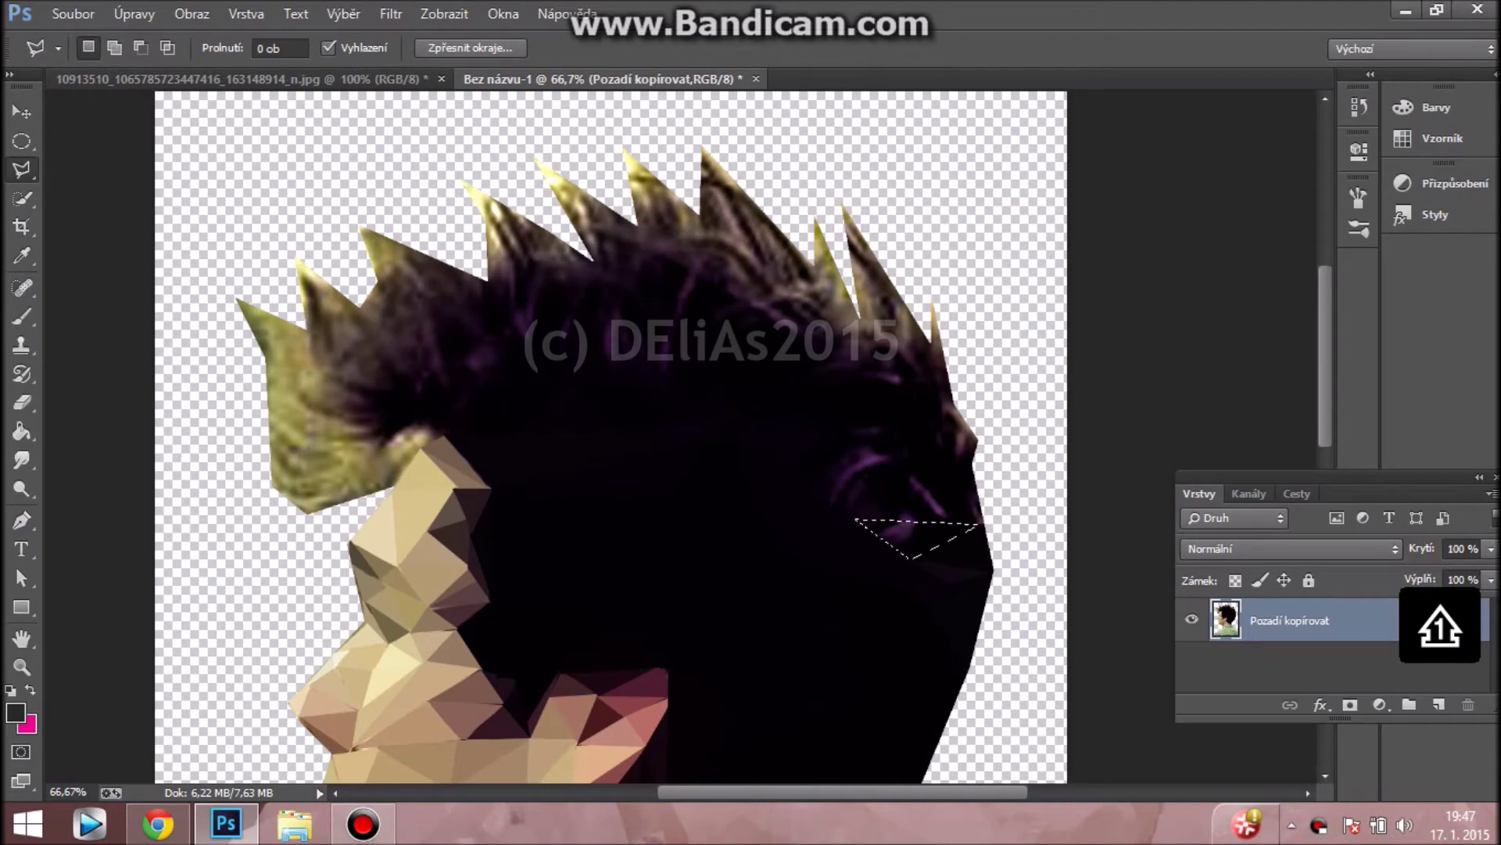
- Outline two adjacent triangles in the dark hair with the Polygonal Lasso
left_click(858, 480)
left_click(901, 520)
left_click(974, 473)
left_click(865, 482)
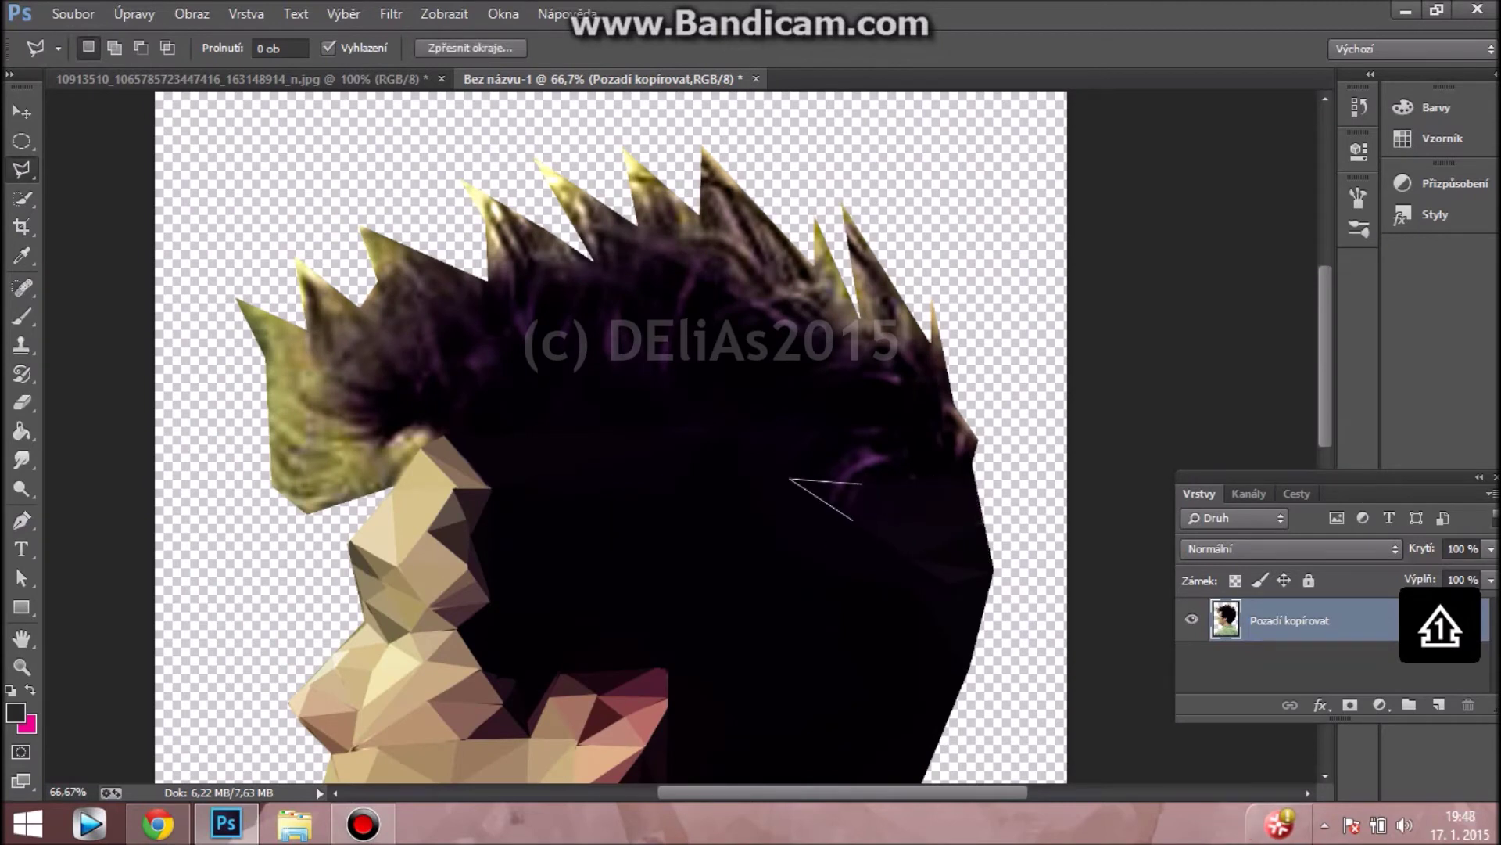
left_click(904, 433)
left_click(842, 485)
left_click(917, 479)
left_click(905, 434)
- Outline a triangle near the hair's back edge
scroll(905, 433, "right", 2)
left_click(853, 429)
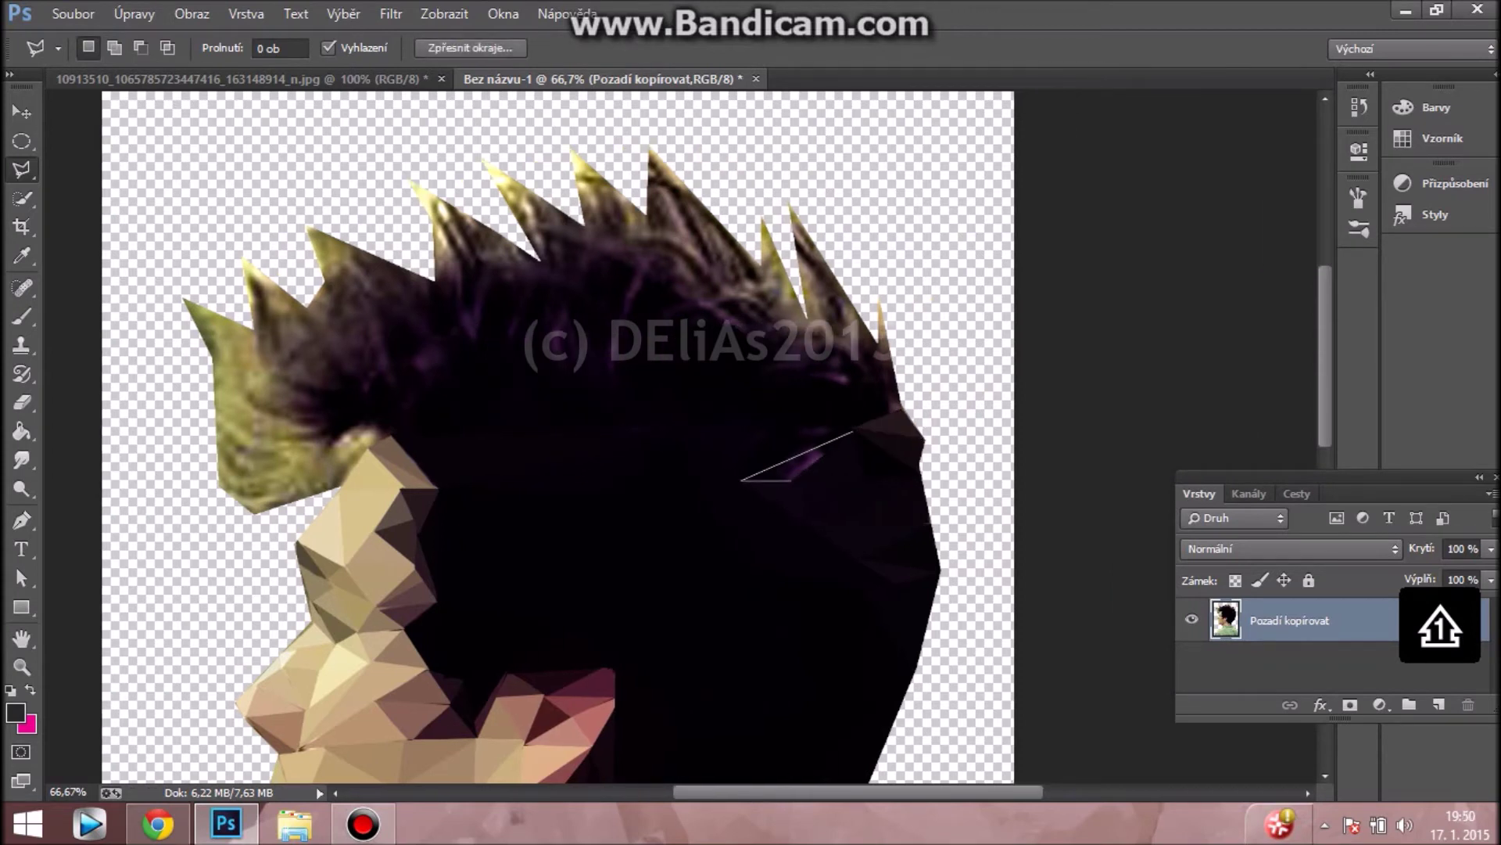
scroll(853, 429, "down", 2)
left_click(880, 293)
left_click(903, 360)
double_click(852, 374)
- Fill a thin hair sliver with its averaged flat dark tone
left_click(854, 371)
left_click(876, 301)
left_click(855, 254)
left_click(854, 372)
key("ctrl+f")
- Average the colour of the next hair triangle
left_click(854, 325)
left_click(853, 376)
left_click(794, 377)
key("ctrl+f")
- Average the triangle below the spikes to one flat colour and deselect
left_click(743, 356)
left_click(786, 383)
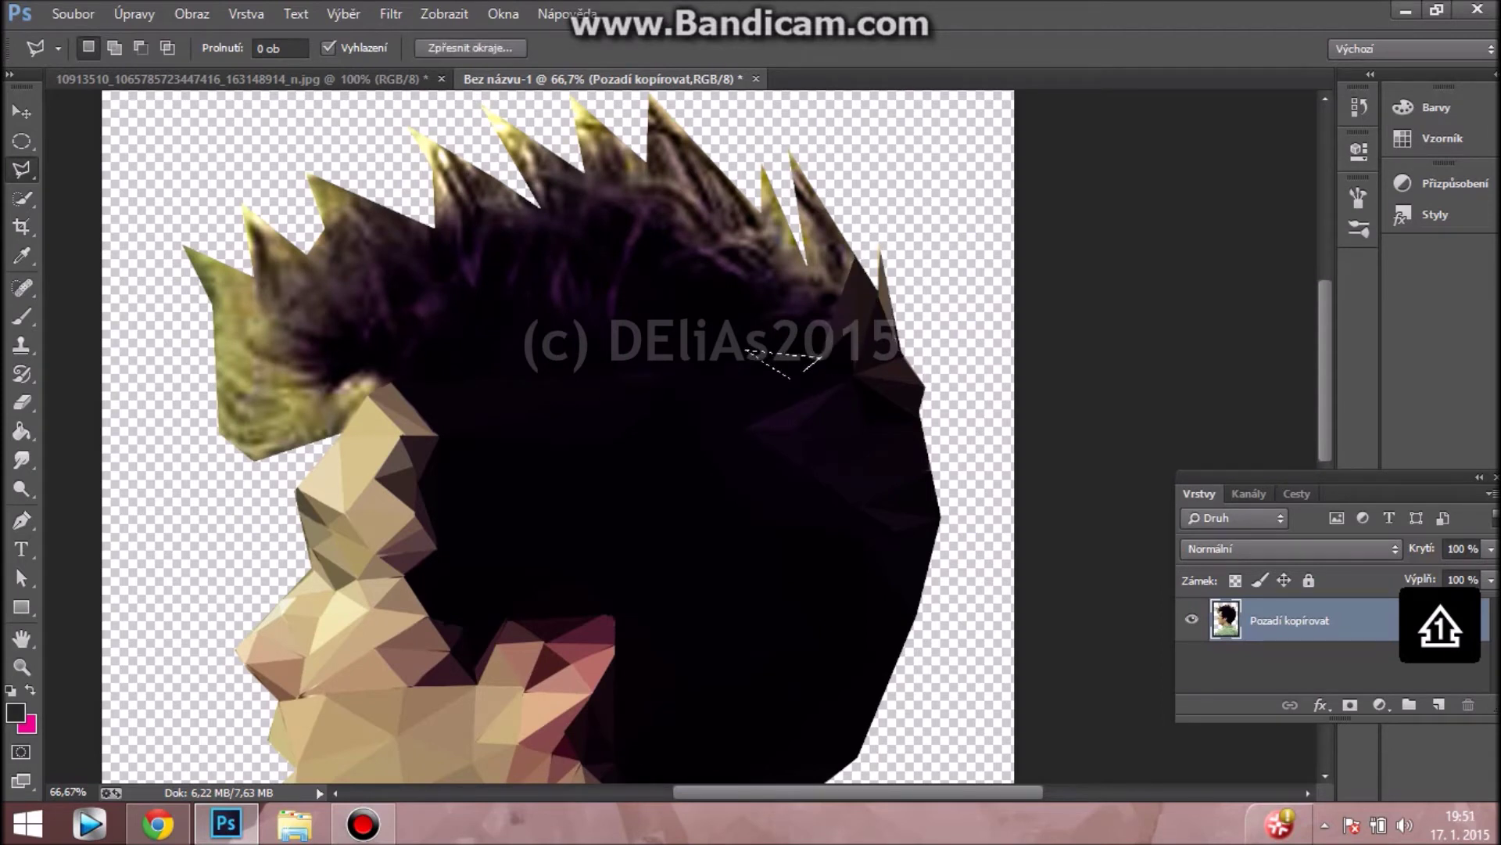
left_click(693, 382)
left_click(743, 356)
key("ctrl+f")
key("ctrl+d")
- Flatten a thin hair triangle to dark tone and a hair spike to flat brown
left_click(767, 327)
left_click(830, 331)
key("ctrl+f")
key("ctrl+d")
left_click(790, 154)
key("ctrl+f")
- Flatten the next two hair spikes to flat brown
left_click(802, 269)
left_click(763, 165)
left_click(767, 327)
key("ctrl+f")
key("ctrl+d")
left_click(708, 332)
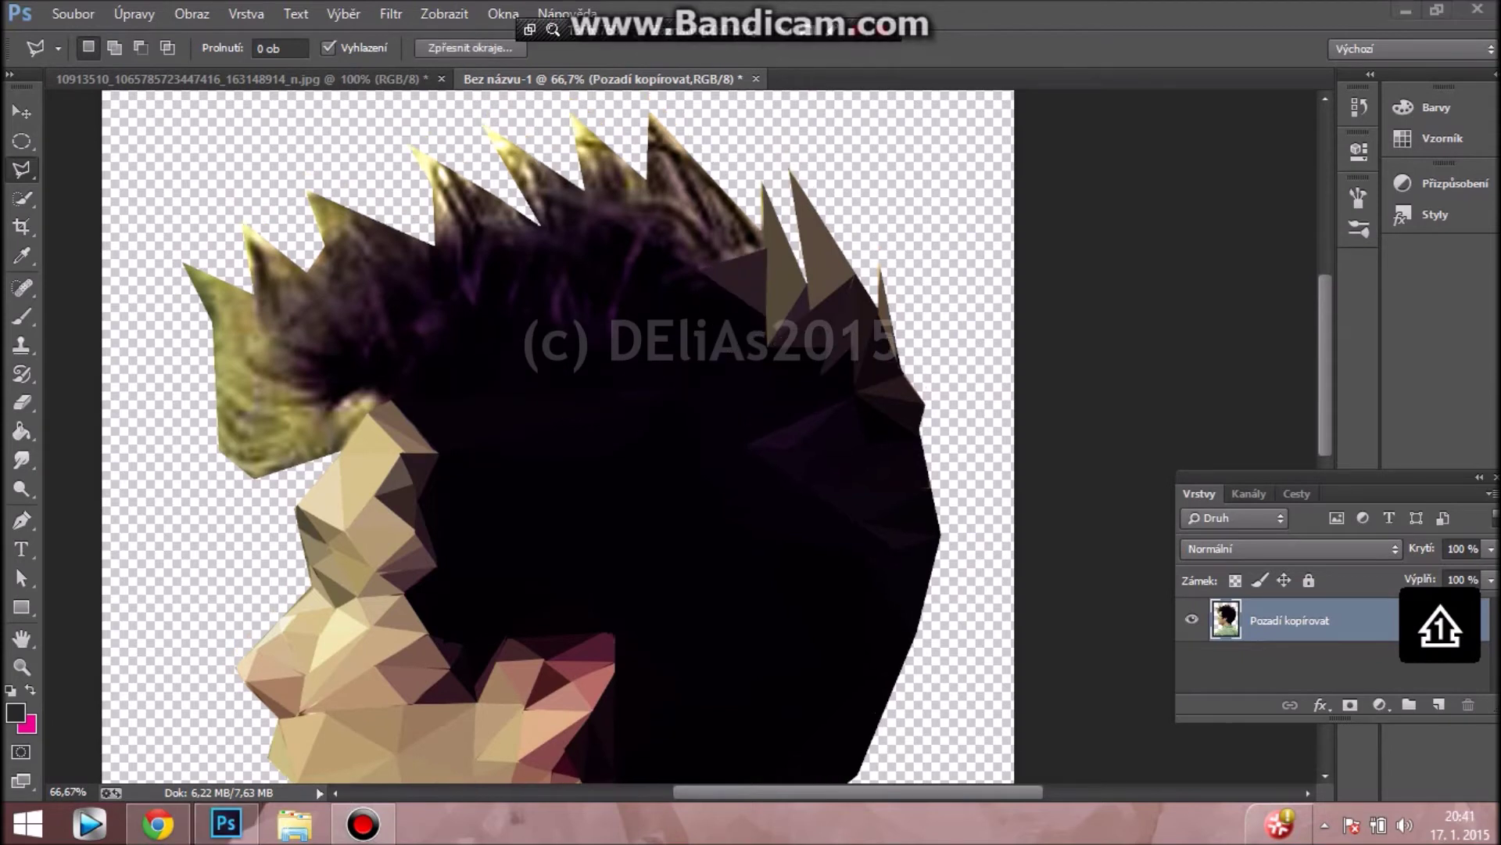
double_click(765, 249)
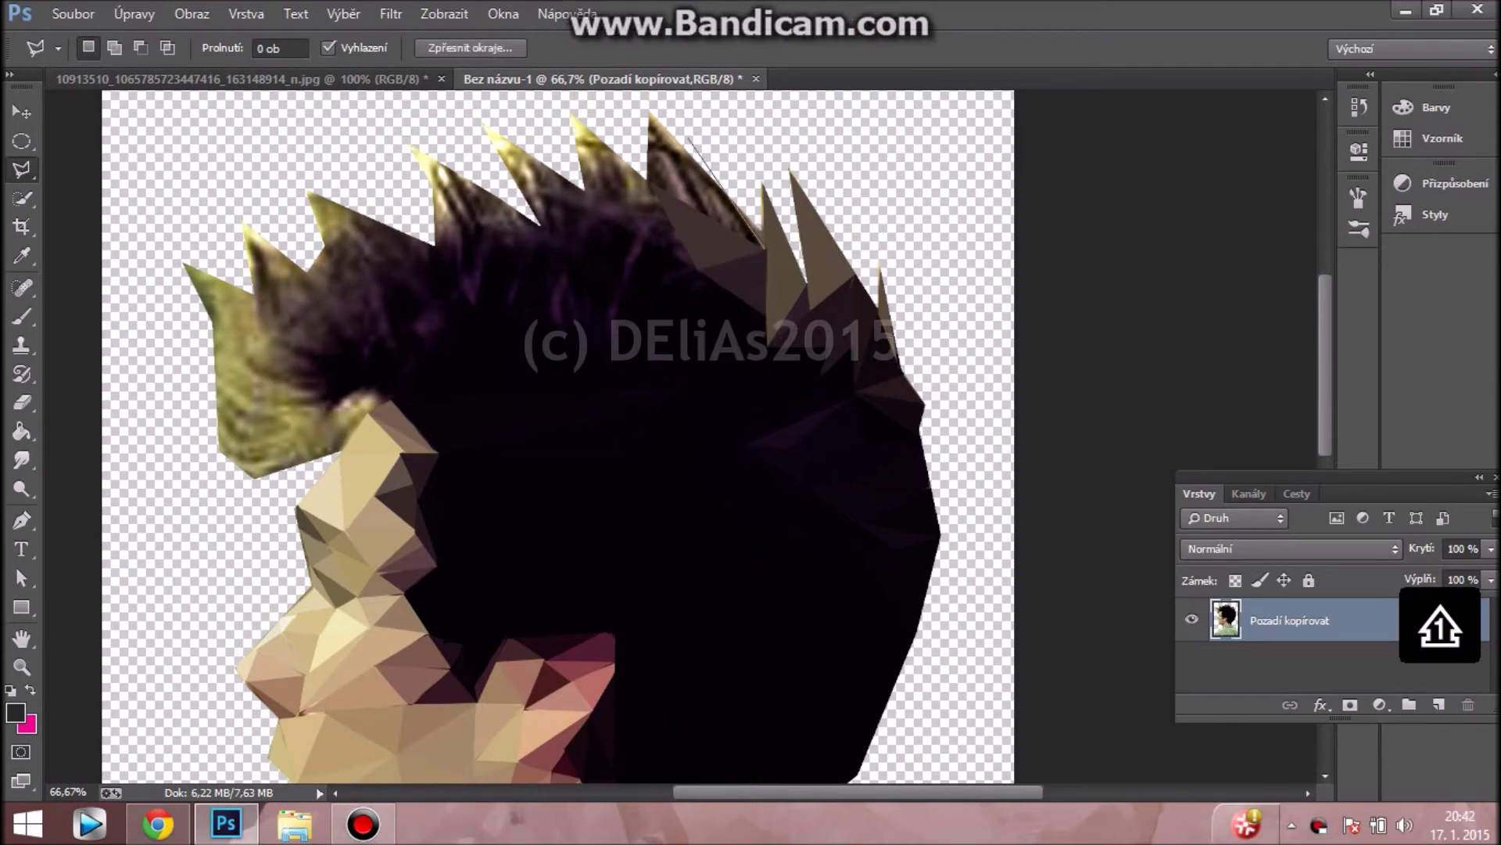
key("ctrl+f")
- Fill the triangle between two spikes with flat brown
left_click(587, 187)
left_click(645, 182)
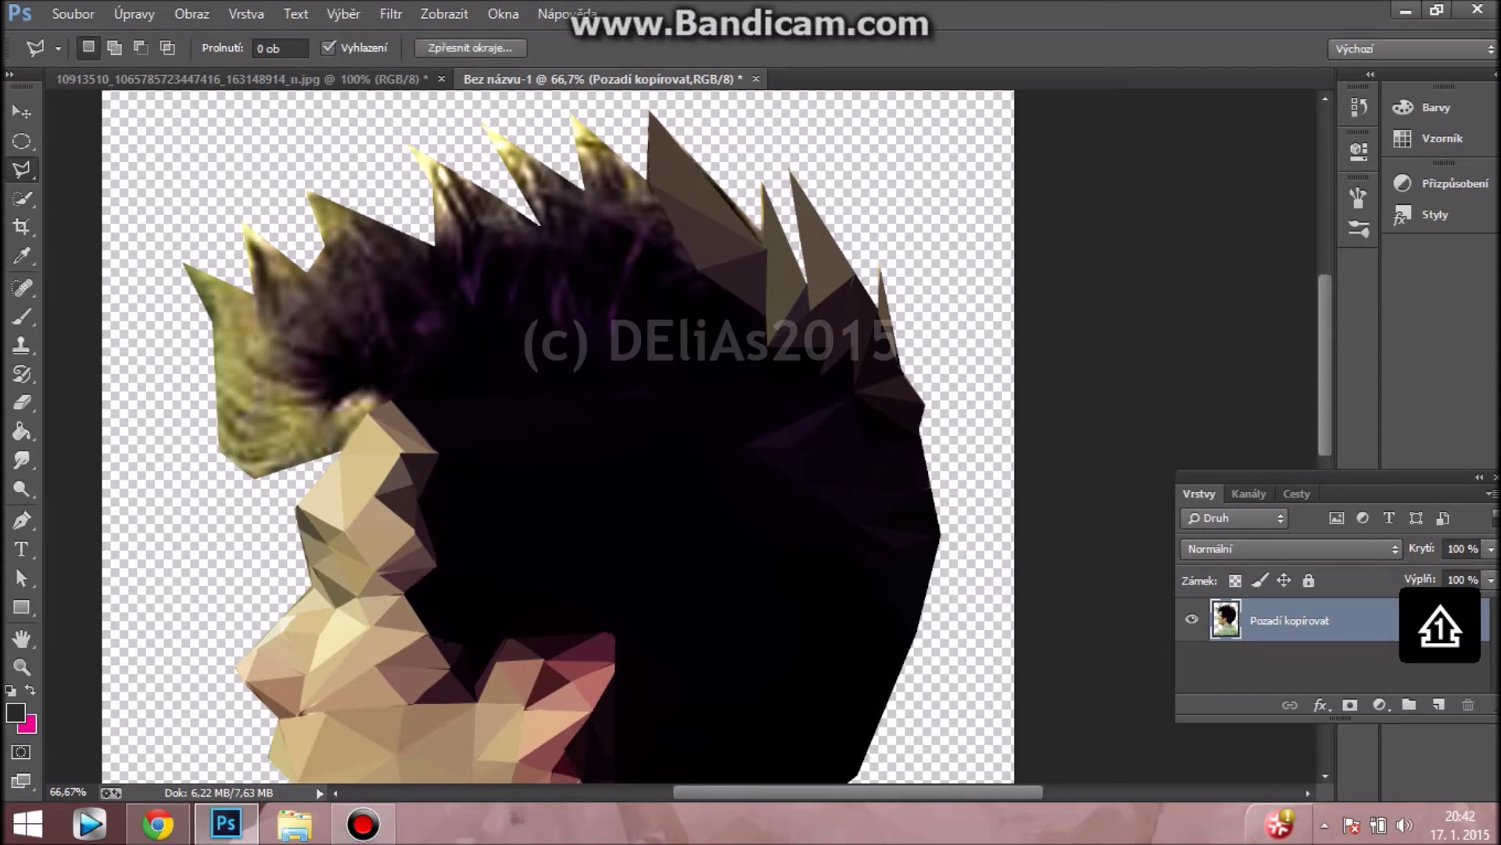
double_click(695, 265)
key("ctrl+f")
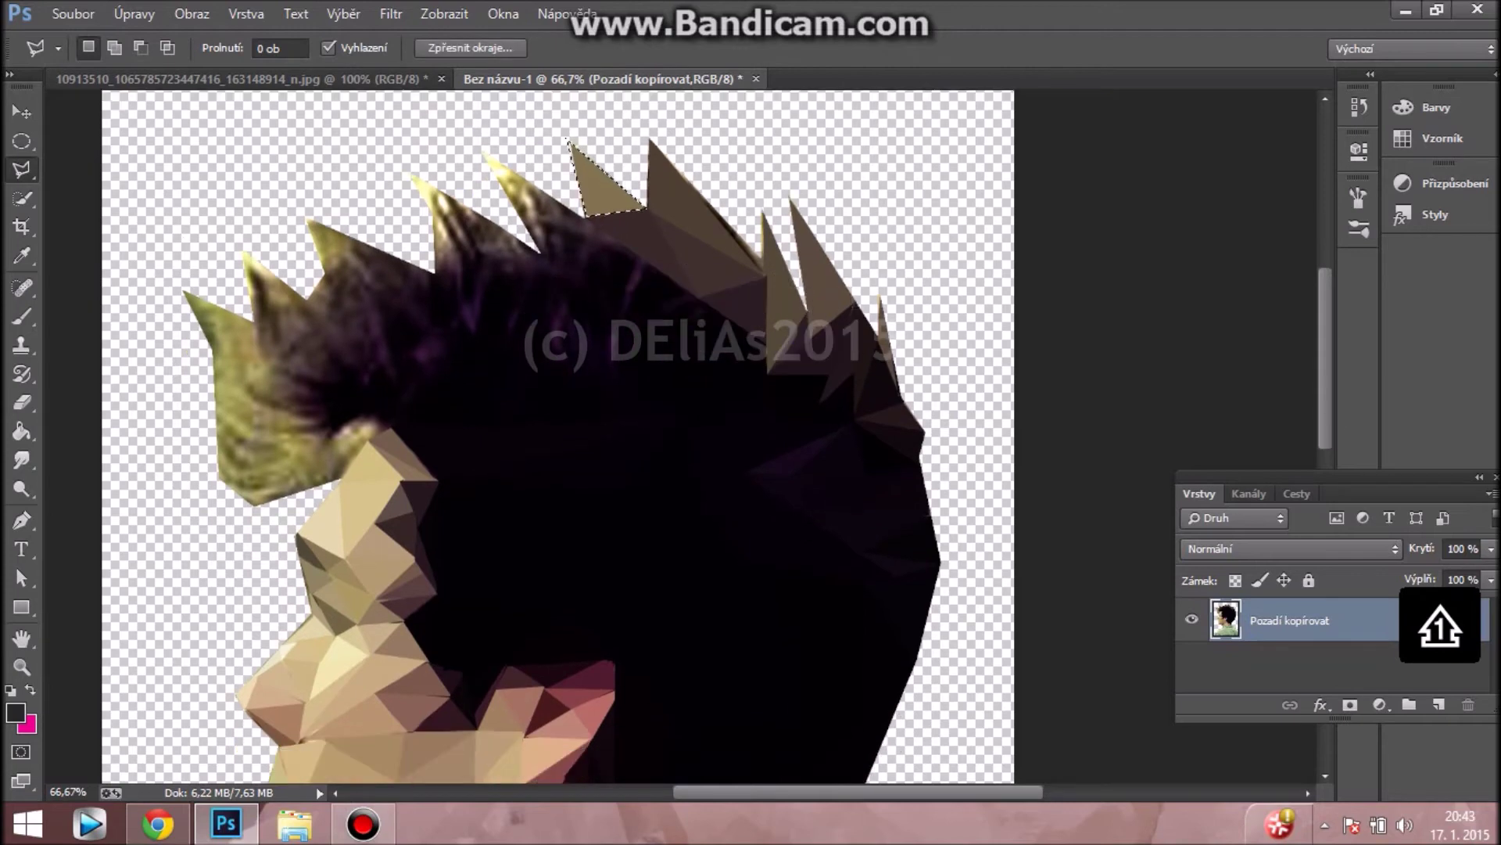
- Outline a small spike triangle, fixing a misplaced corner, and fill it flat tan
left_click(741, 326)
left_click(674, 281)
left_click(685, 416)
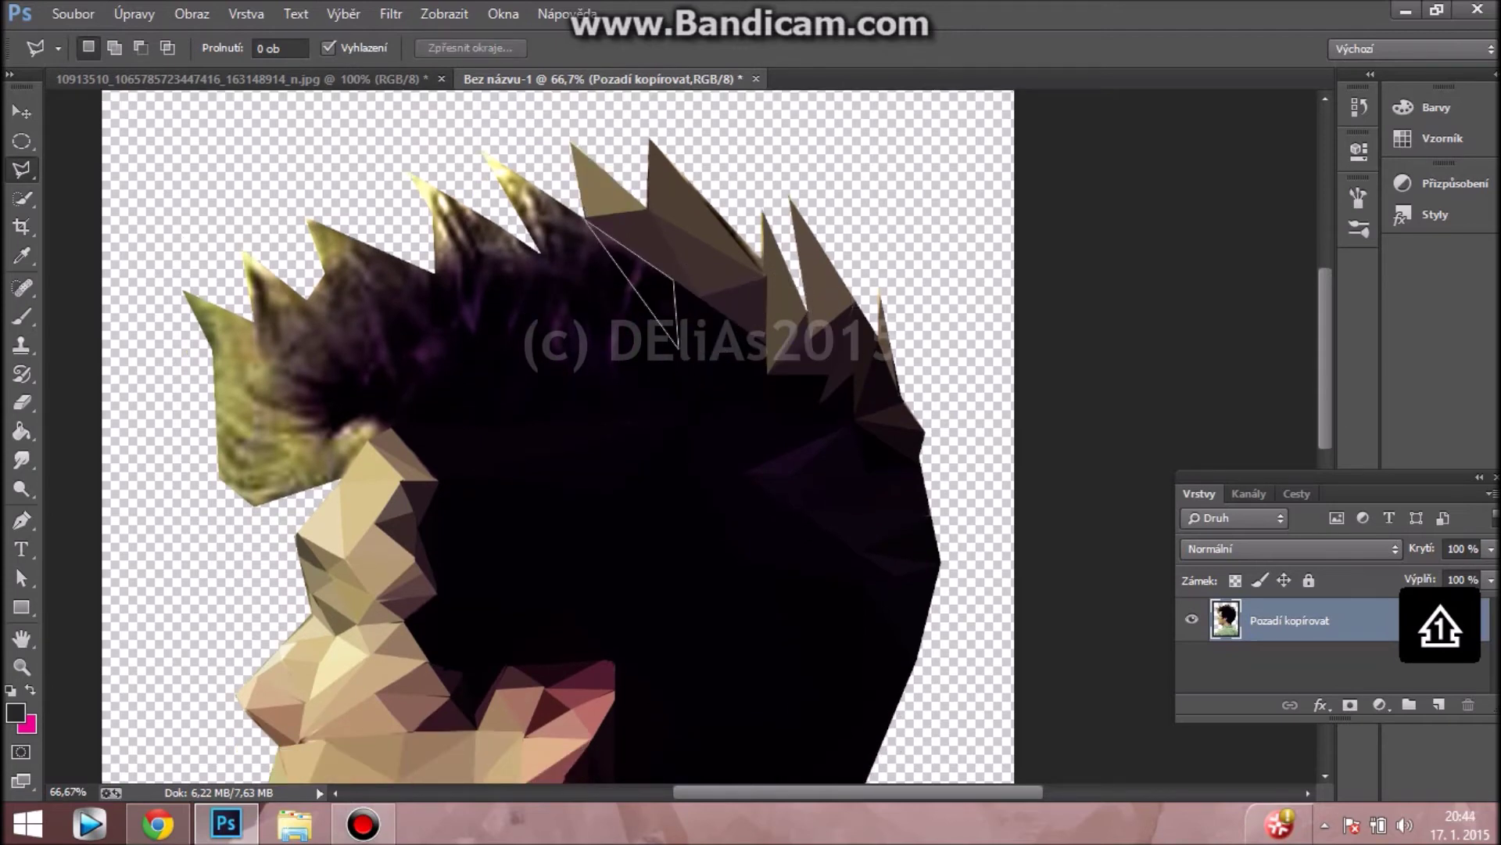
left_click_drag(678, 344, 801, 344)
key("BackSpace")
key("BackSpace")
left_click(735, 260)
left_click(666, 254)
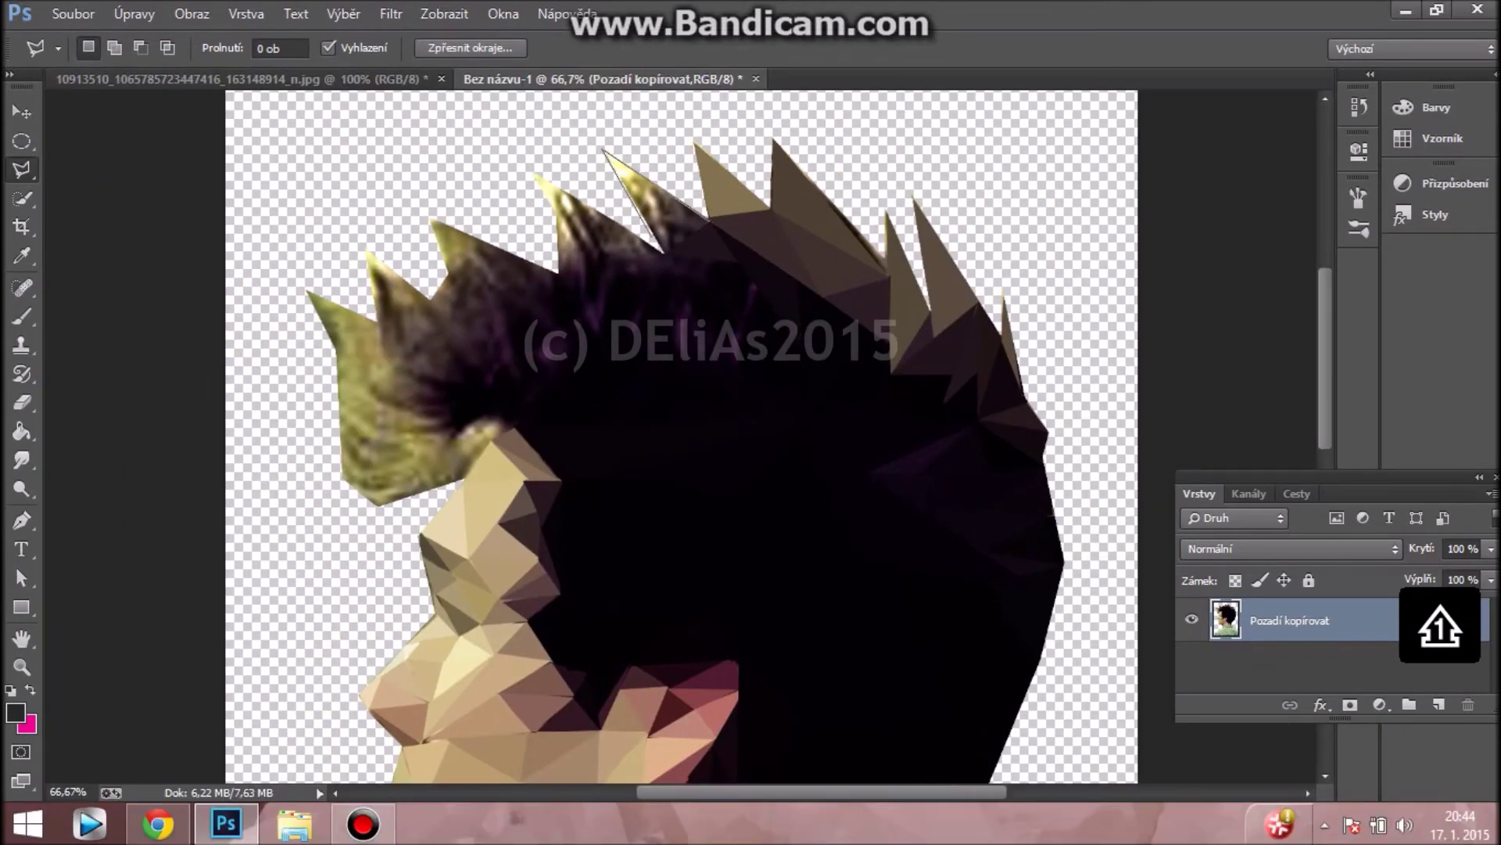
double_click(603, 147)
key("ctrl+f")
key("ctrl+d")
- Discard a misplaced outline and select a right-angled hair triangle instead
left_click(741, 304)
left_click(802, 344)
key("BackSpace")
scroll(793, 422, "down", 3)
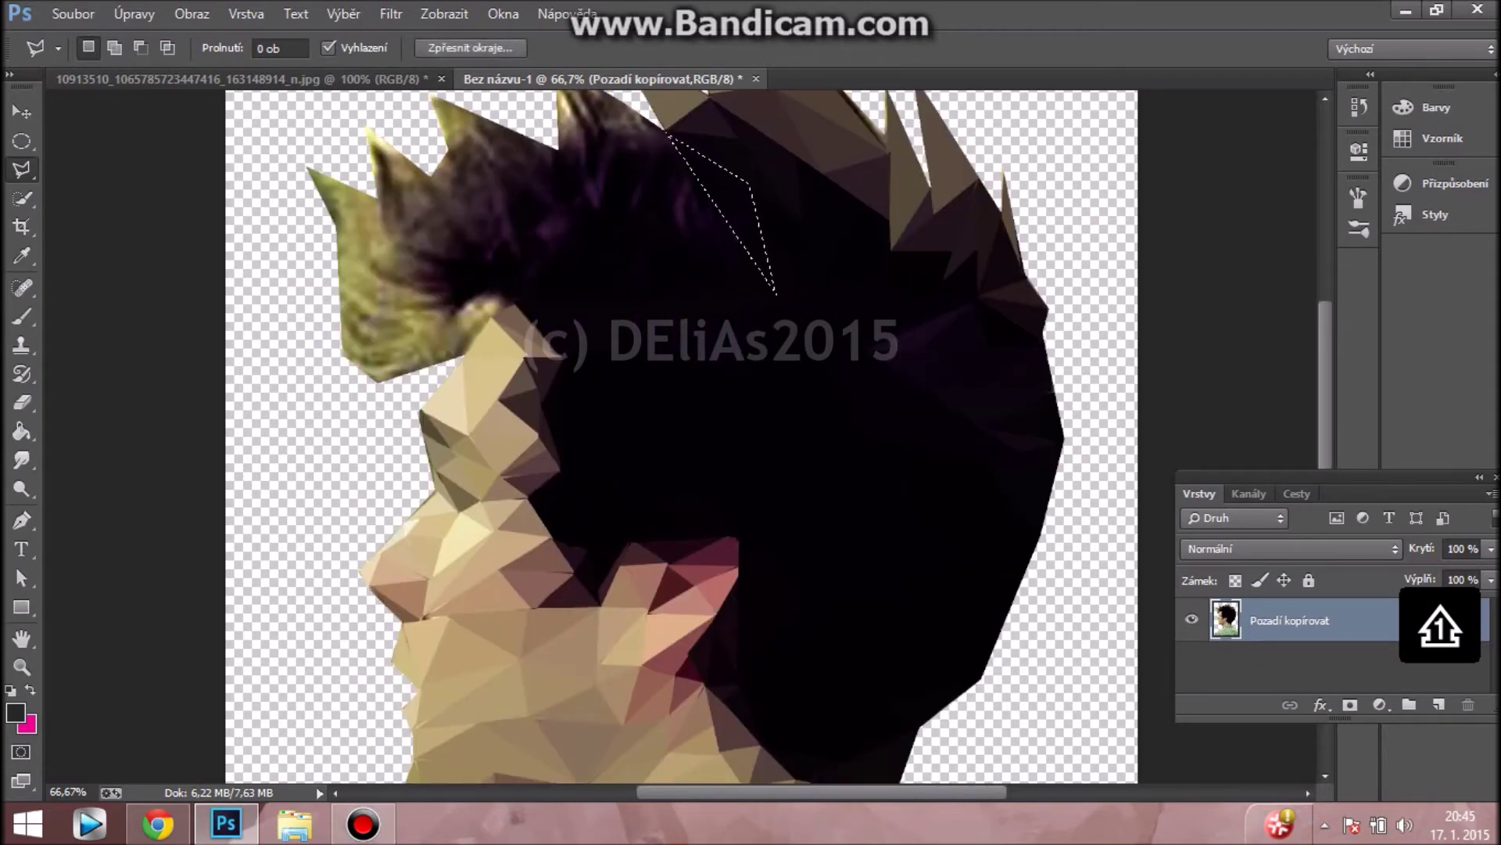
scroll(776, 293, "up", 3)
key("Escape")
left_click(692, 278)
left_click(692, 405)
double_click(782, 405)
- Fill the next spike and the triangle at its base with flat brown
left_click(667, 321)
left_click(535, 157)
double_click(559, 197)
key("ctrl+f")
key("ctrl+d")
left_click(666, 322)
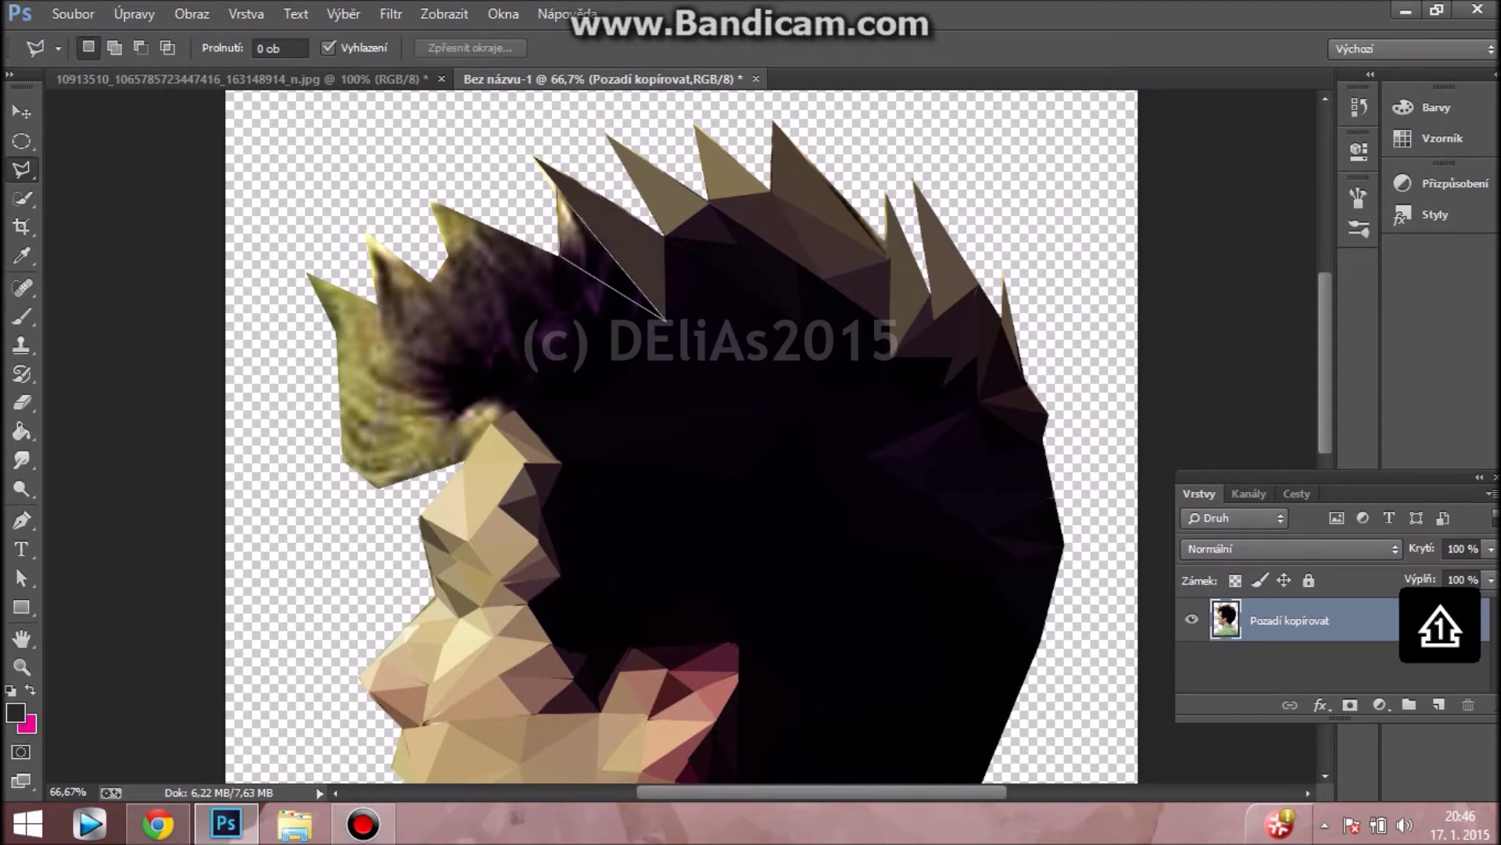
double_click(557, 188)
key("ctrl+f")
key("ctrl+d")
- Fill the area between spikes and the adjoining hair patches with flat brown
left_click(582, 344)
left_click(595, 407)
double_click(520, 406)
key("ctrl+f")
key("ctrl+d")
left_click(432, 201)
double_click(512, 403)
key("ctrl+f")
key("ctrl+d")
key("ctrl+f")
key("ctrl+d")
- Flatten the next hair triangles, making the left spike flat tan
left_click(467, 337)
double_click(467, 413)
key("ctrl+f")
key("ctrl+d")
double_click(467, 458)
key("ctrl+f")
key("ctrl+d")
left_click(368, 232)
double_click(380, 305)
key("ctrl+f")
- Flatten the triangle at the lower hair edge to brown and tan
key("ctrl+f")
key("ctrl+d")
left_click(412, 365)
left_click(467, 457)
double_click(380, 485)
key("ctrl+f")
key("ctrl+d")
key("ctrl+f")
key("ctrl+f")
- Flatten the front spike triangle and the green patch at the hair edge
left_click(337, 330)
left_click(396, 424)
left_click(343, 458)
left_click(338, 331)
key("ctrl+f")
left_click(408, 334)
scroll(680, 438, "down", 3)
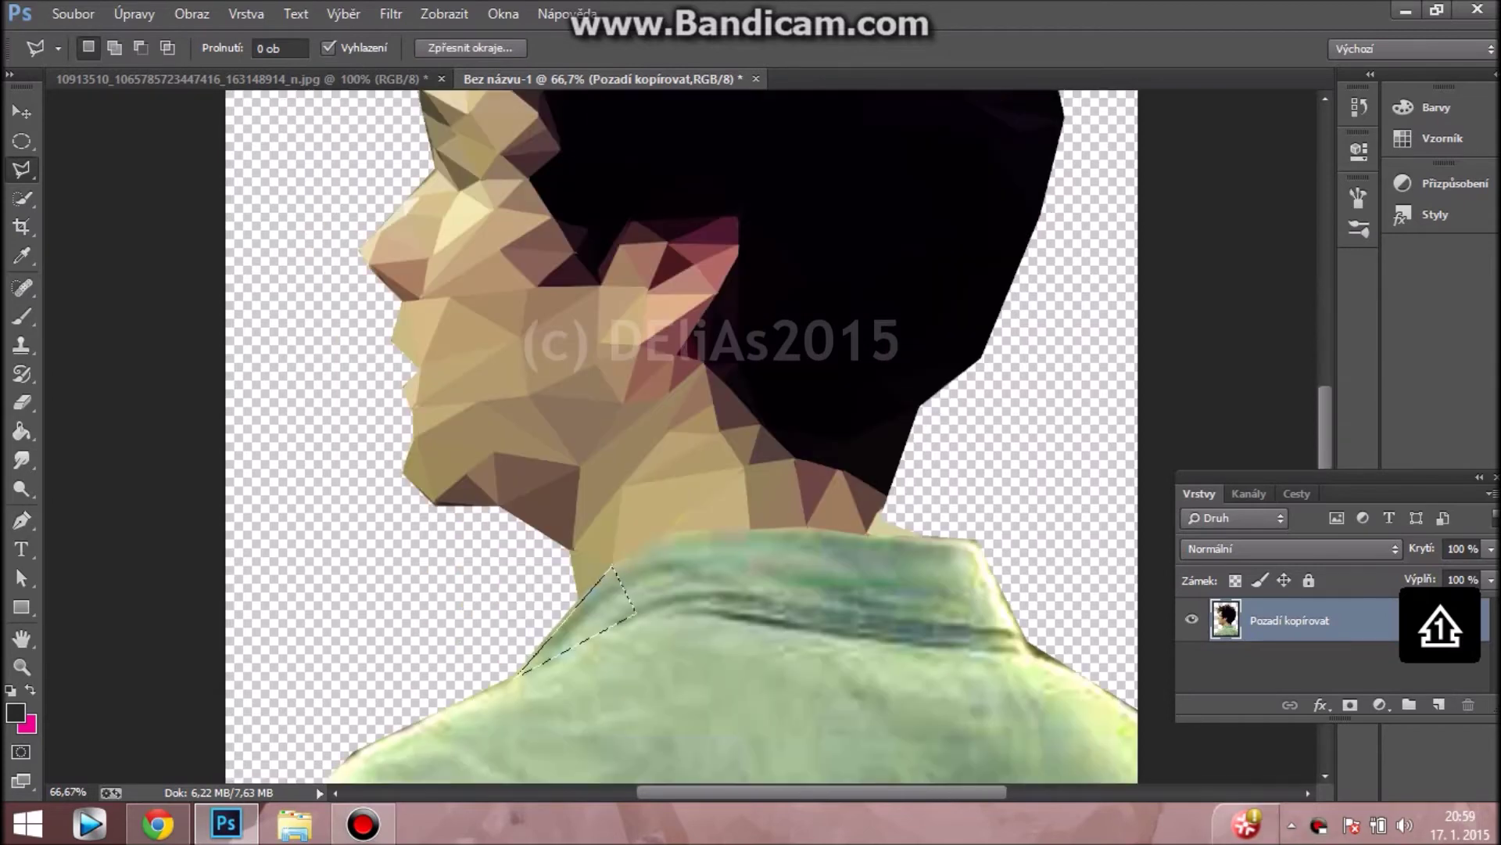
- Flatten the triangles along the collar's neckline to single average greens
key("ctrl+f")
left_click(613, 566)
left_click(665, 534)
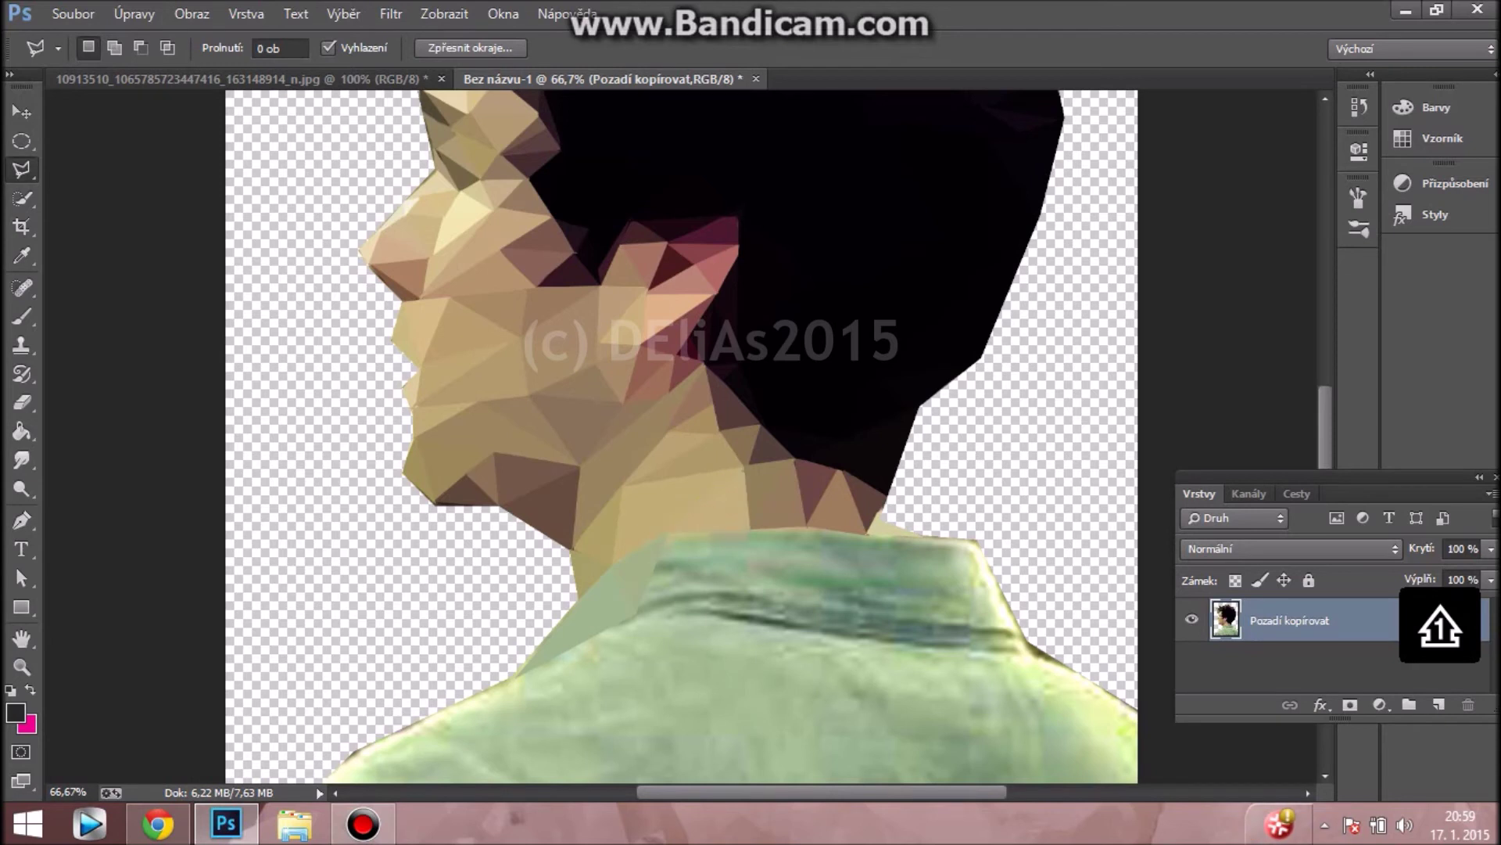
key("ctrl+f")
left_click(665, 533)
left_click(798, 529)
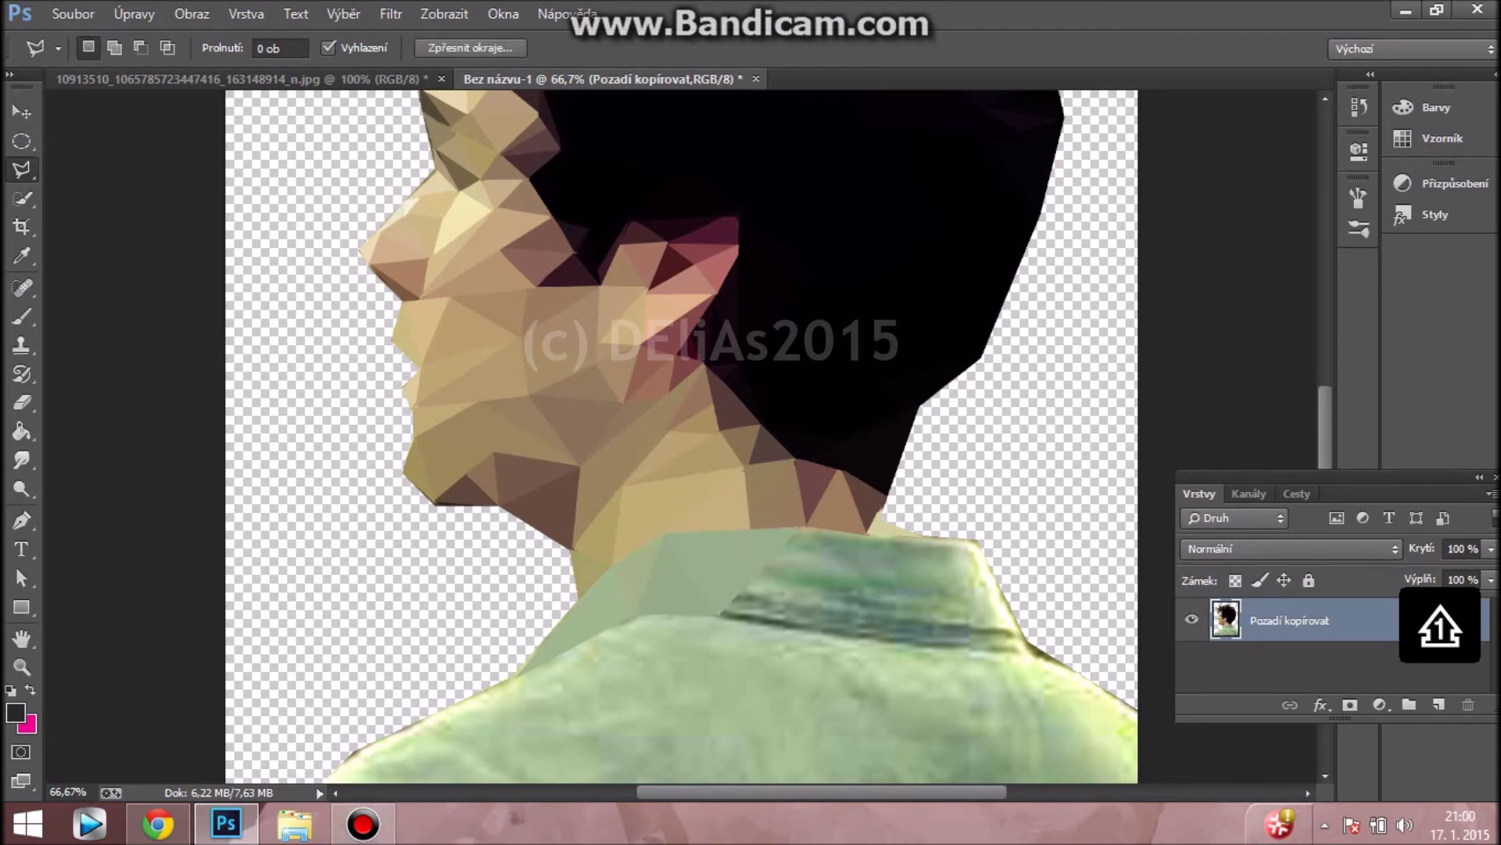
key("ctrl+f")
key("ctrl+f")
left_click(868, 534)
left_click(976, 541)
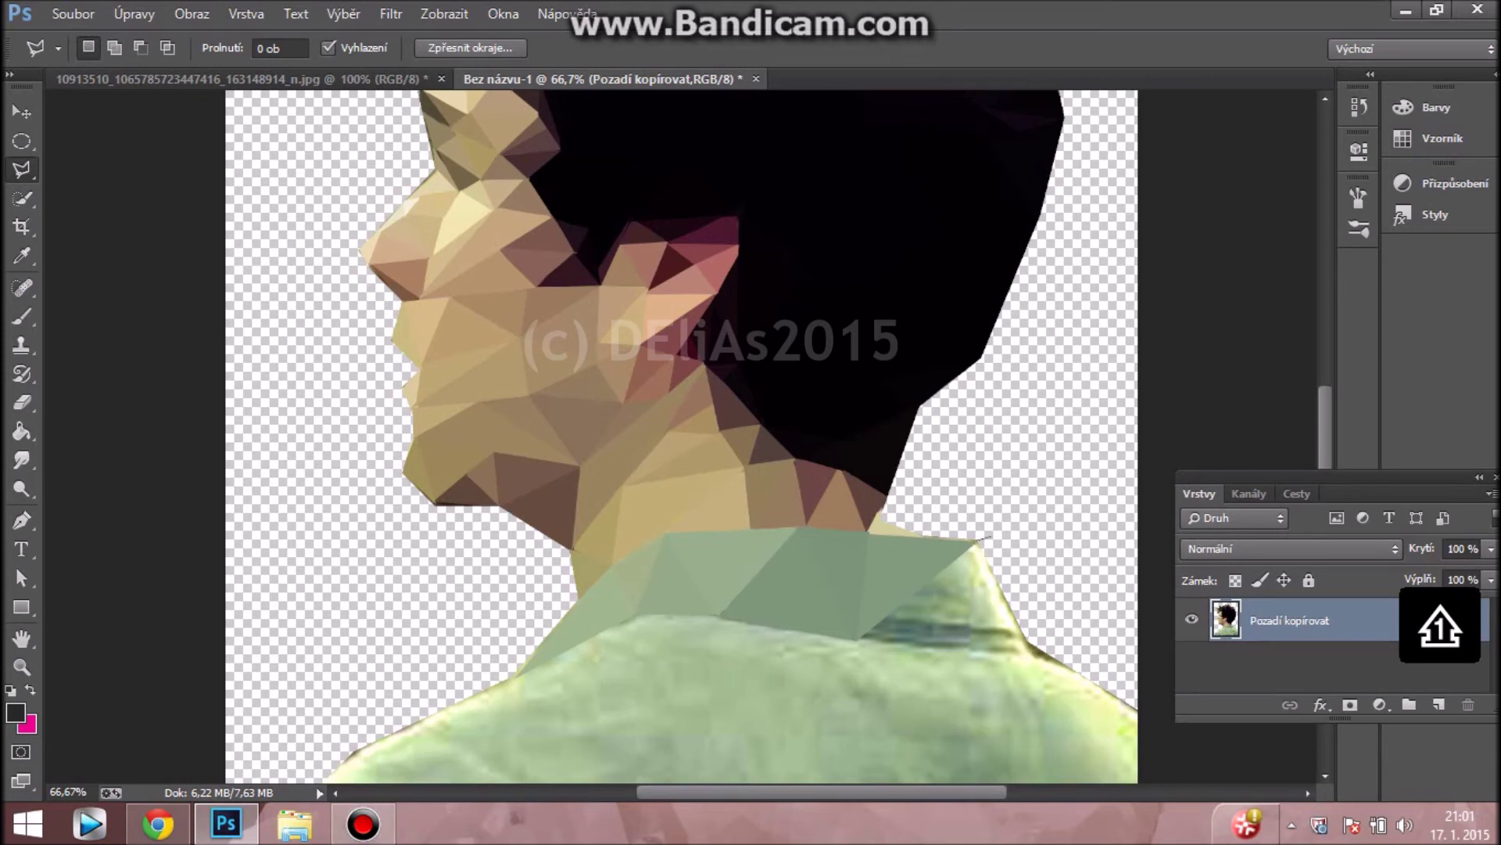
key("ctrl+f")
key("ctrl+f")
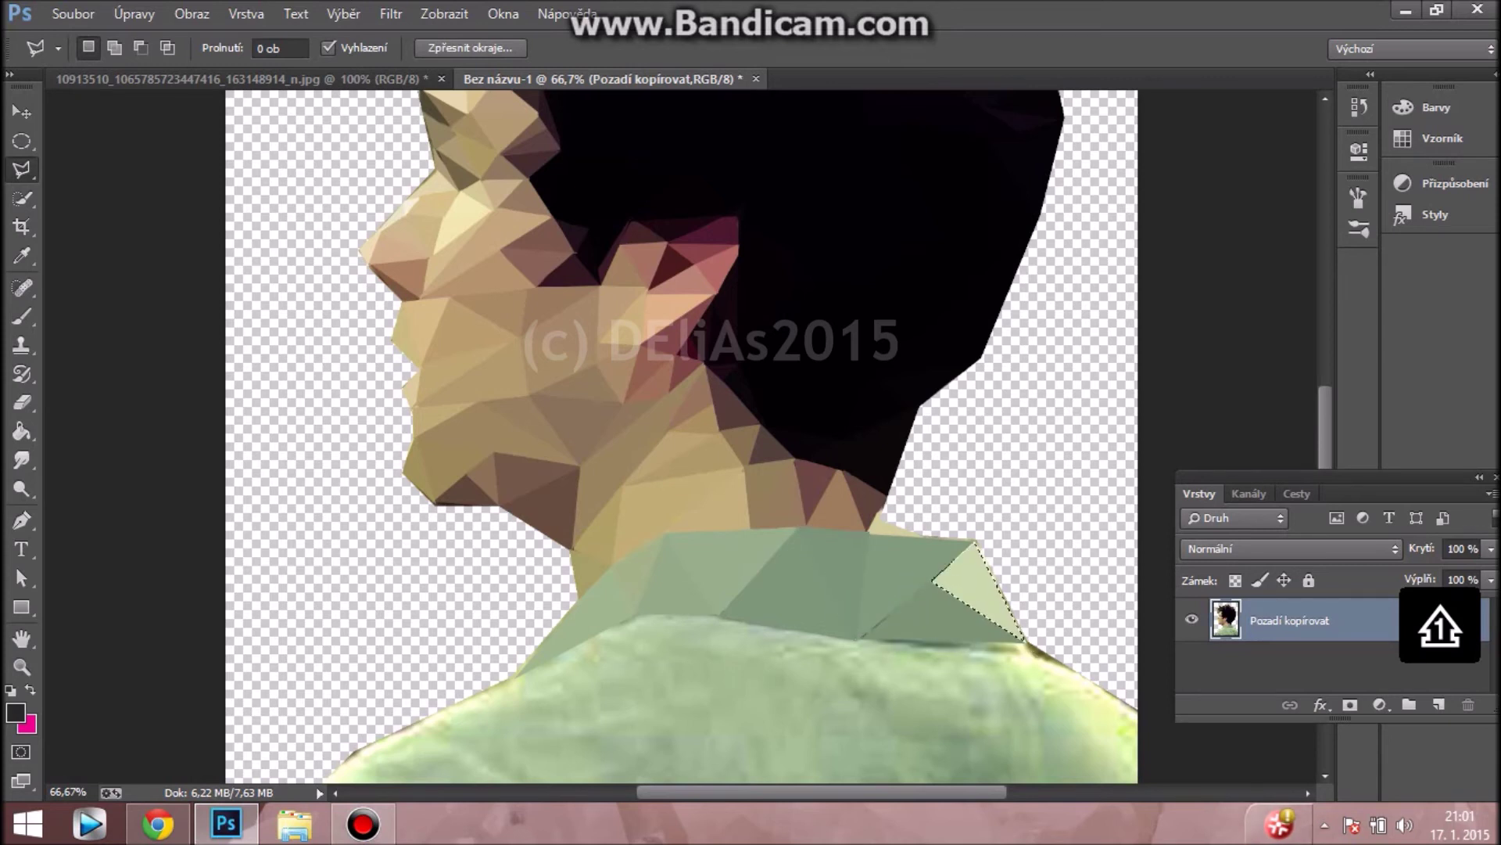
- Flatten the upper collar triangle to one average colour
scroll(680, 438, "down", 3)
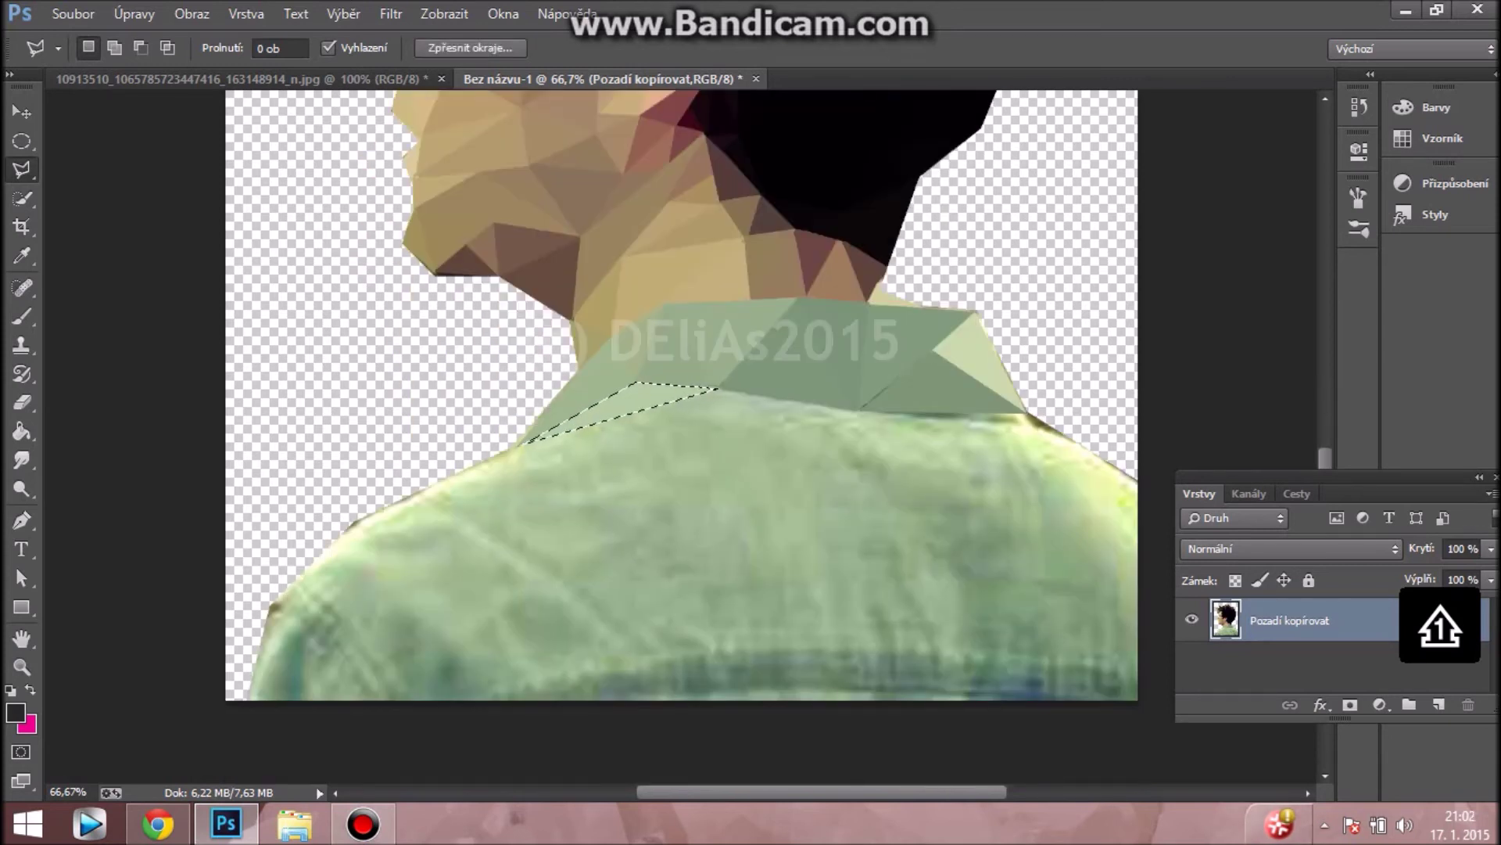
key("ctrl+f")
left_click(718, 422)
left_click(852, 408)
left_click(931, 464)
left_click(718, 423)
key("ctrl+f")
key("ctrl+d")
- Flatten the right-shoulder triangles and shoulder outline to flat average colours
left_click(1098, 458)
left_click(1025, 414)
key("ctrl+f")
key("ctrl+d")
left_click(1032, 460)
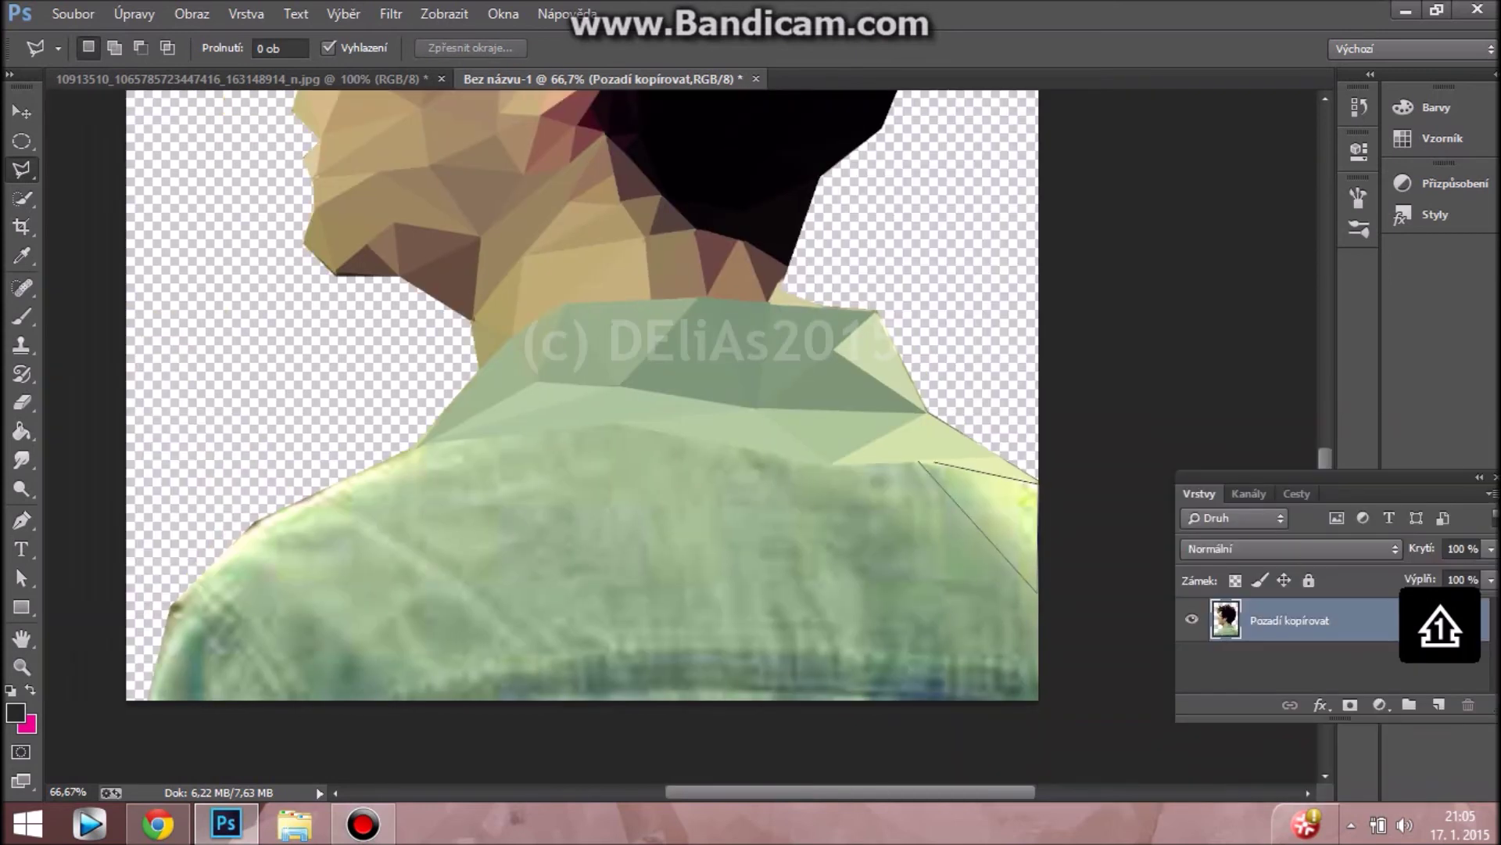
left_click(835, 463)
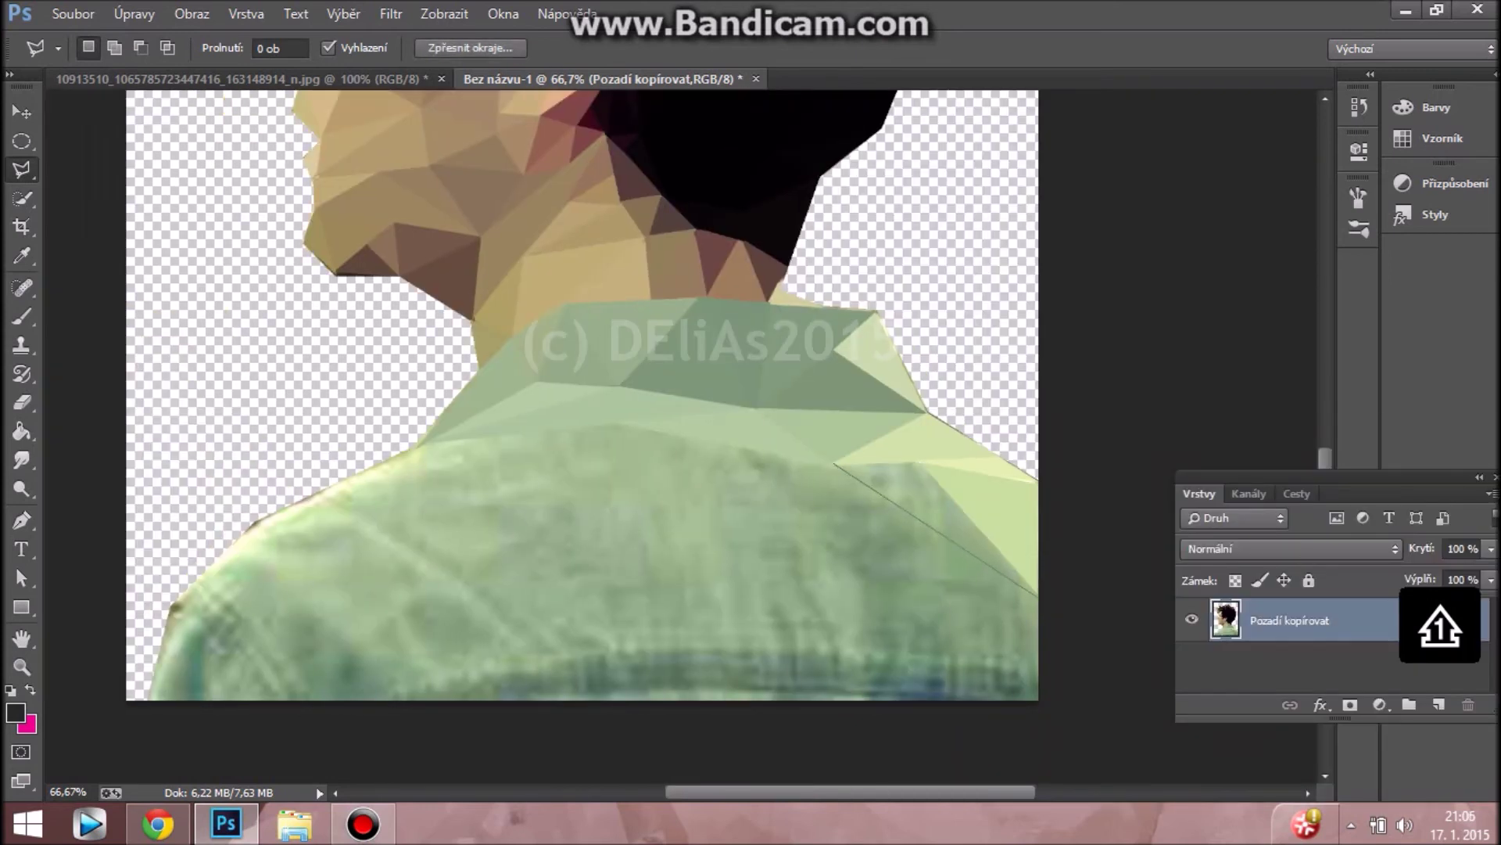
double_click(1040, 701)
key("ctrl+f")
key("ctrl+d")
- Facet the lower right shoulder into two flat-coloured triangles
left_click(932, 530)
left_click(827, 563)
left_click(833, 471)
key("ctrl+f")
key("ctrl+d")
left_click(831, 561)
left_click(935, 530)
left_click(985, 618)
left_click(831, 561)
key("ctrl+f")
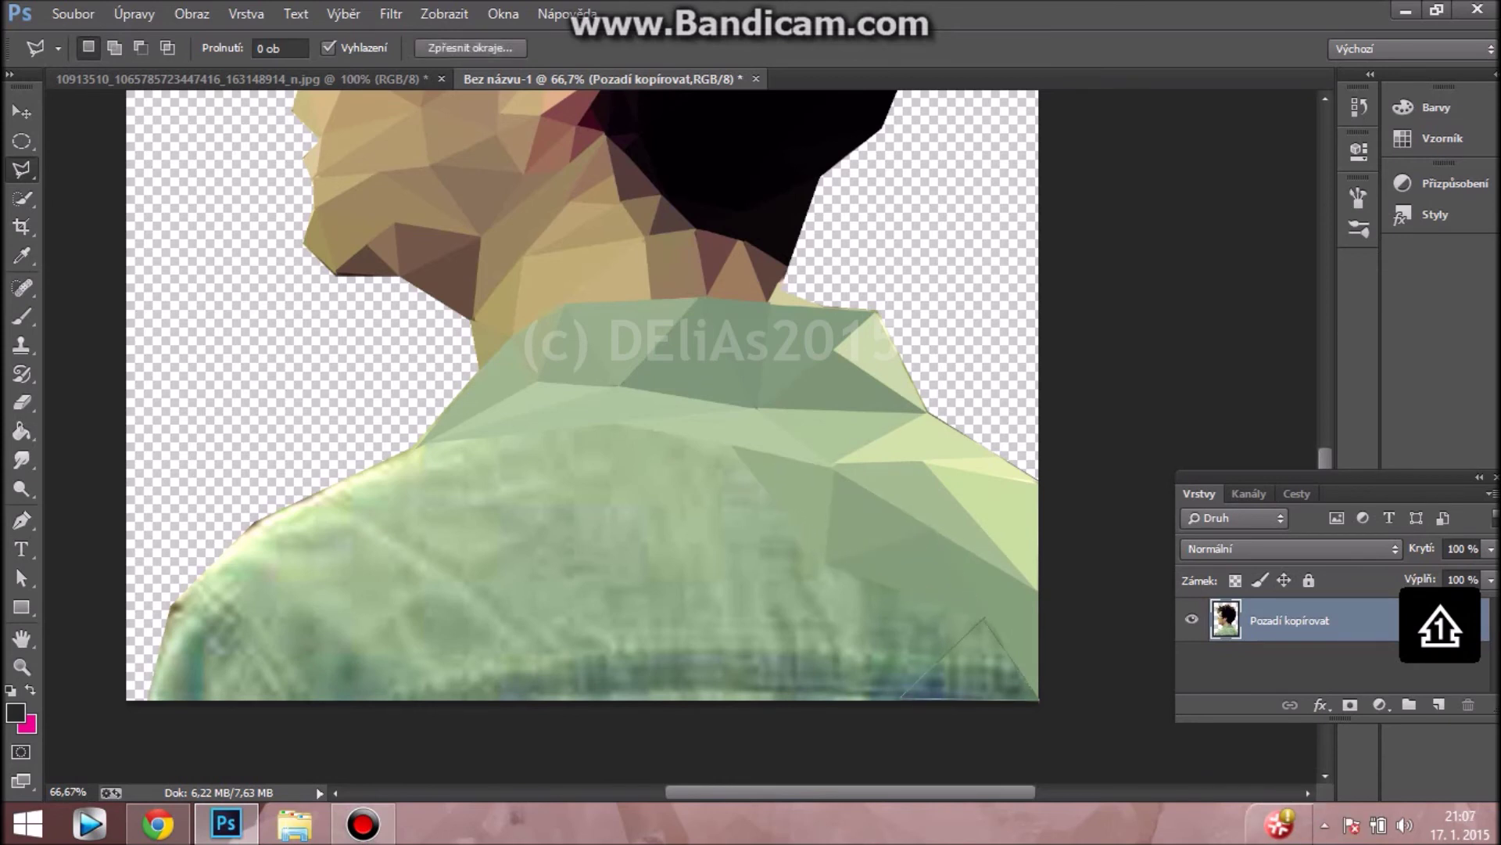
scroll(970, 692, "down", 1)
- Flatten the triangles at the shirt's lower right edge to average colours
left_click(829, 513)
left_click(985, 563)
left_click(897, 648)
left_click(829, 513)
key("ctrl+f")
key("ctrl+d")
left_click(898, 655)
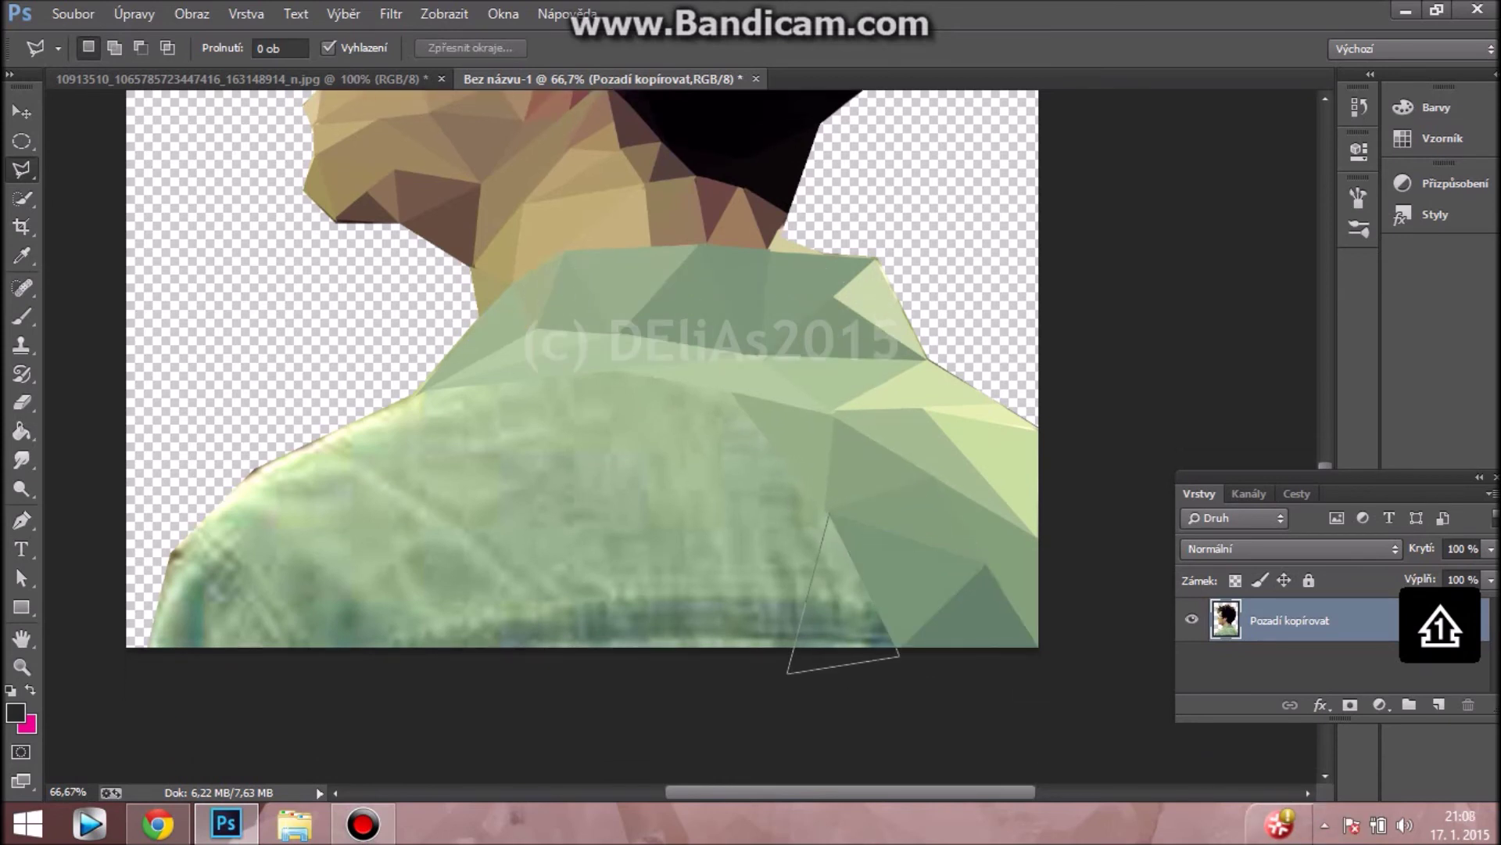
left_click(790, 671)
left_click(829, 512)
key("ctrl+f")
key("ctrl+d")
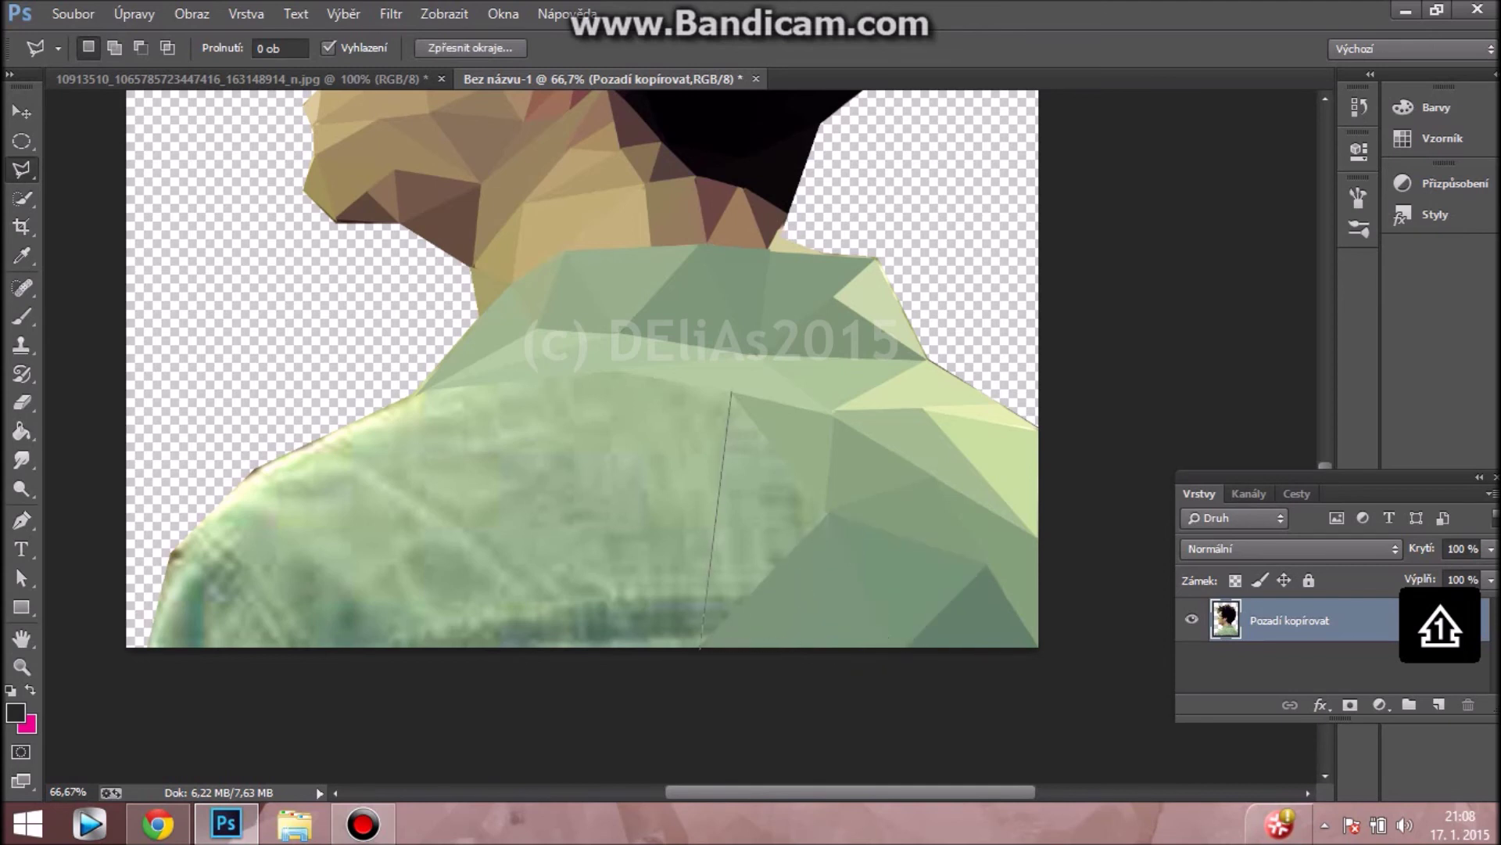
- Facet the middle of the shirt into flat average-green triangles
left_click(728, 391)
left_click(618, 368)
left_click(718, 494)
left_click(729, 391)
key("ctrl+f")
key("ctrl+d")
left_click(712, 502)
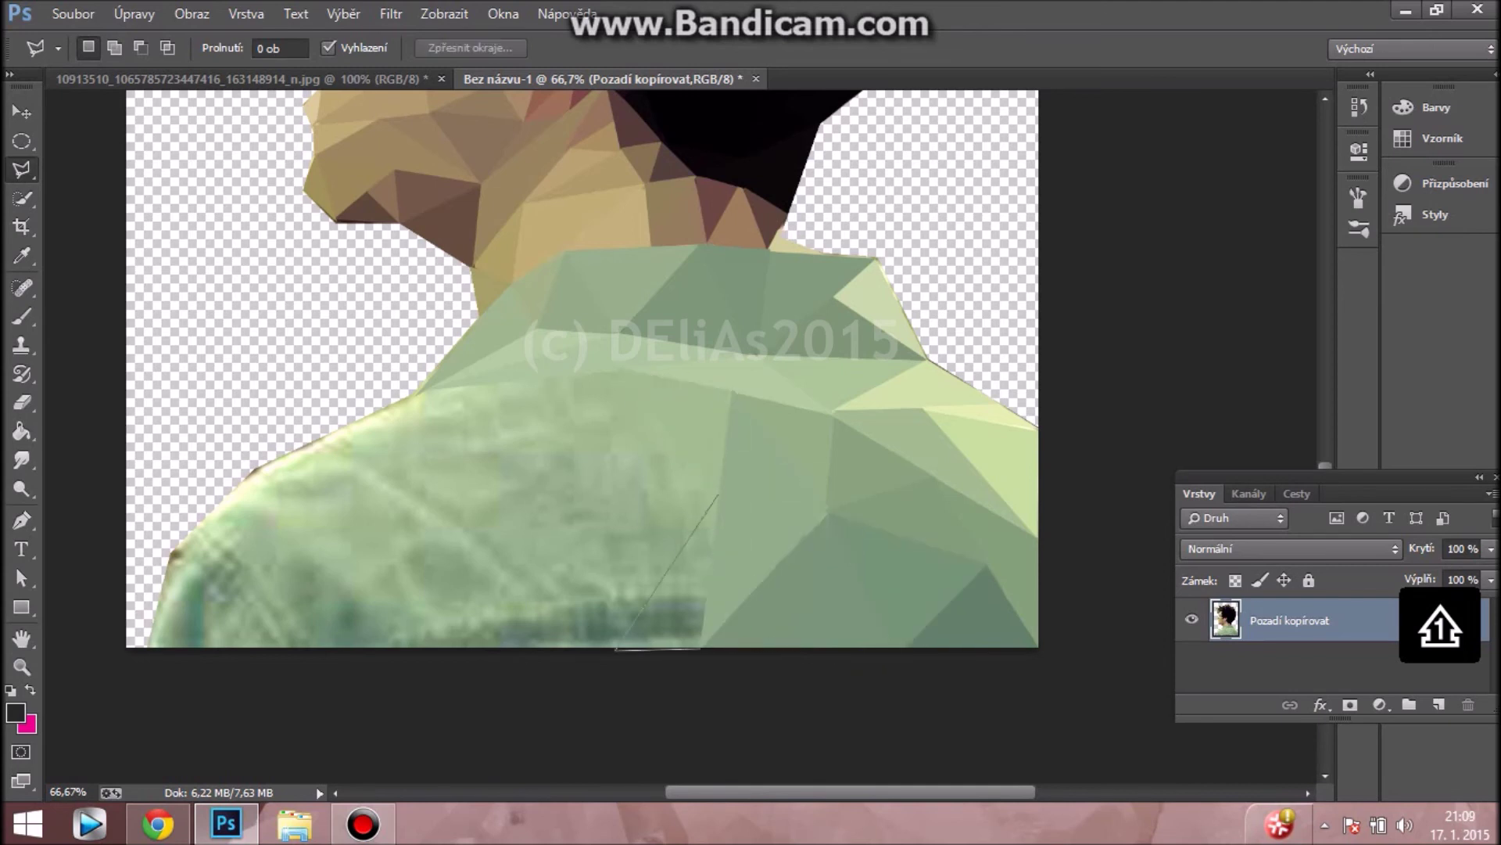
left_click(718, 495)
key("ctrl+f")
key("ctrl+d")
left_click(619, 372)
key("ctrl+f")
key("ctrl+d")
left_click(623, 458)
- Flatten the left-shoulder triangle and the shirt's bottom-edge triangle
left_click(422, 391)
key("ctrl+f")
key("ctrl+d")
left_click(620, 455)
left_click(428, 389)
scroll(429, 390, "left", 2)
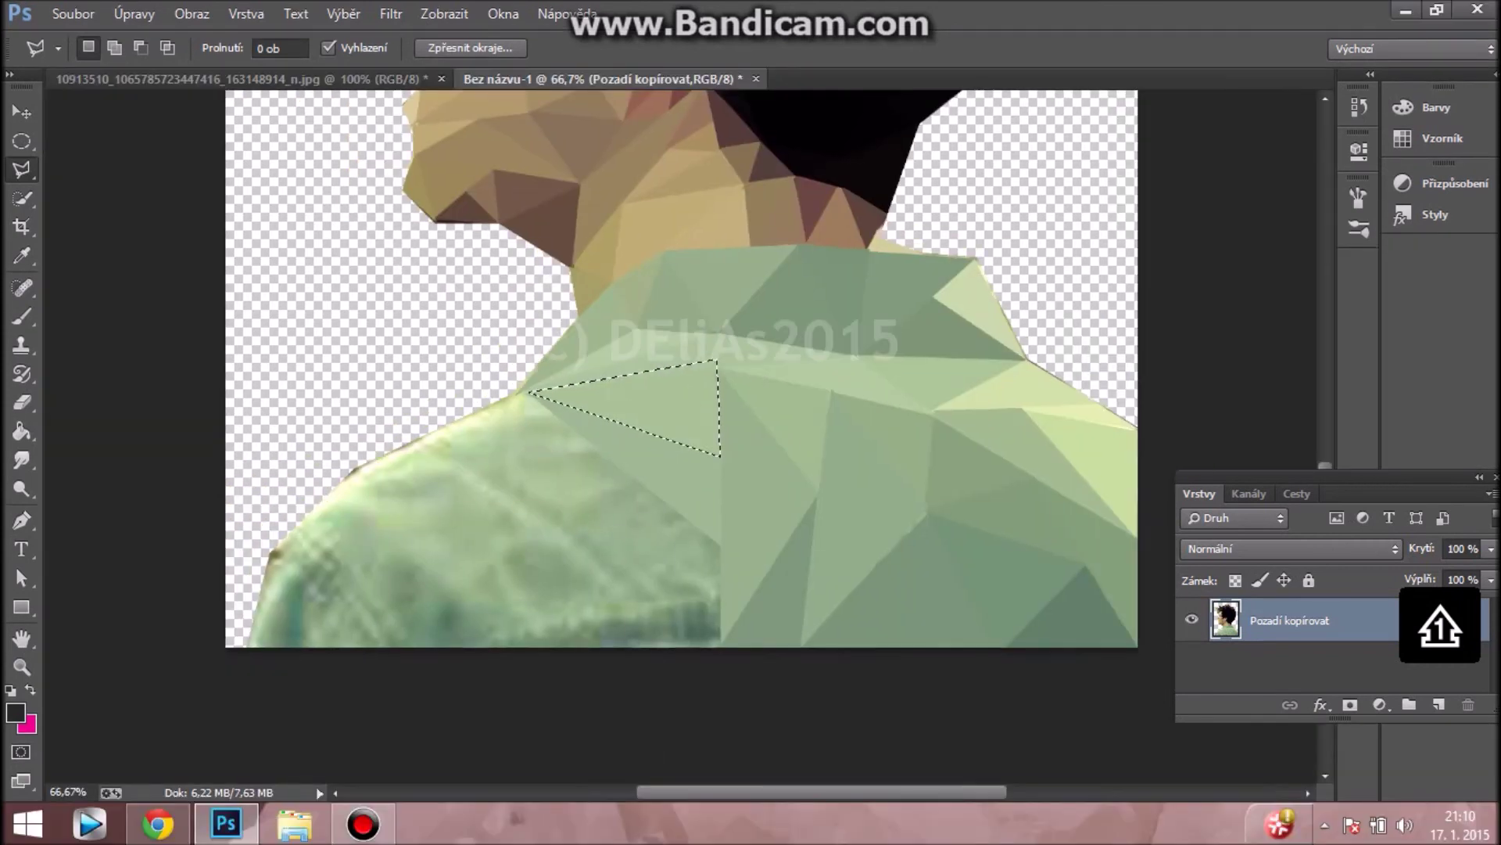
left_click(605, 463)
key("ctrl+f")
key("ctrl+d")
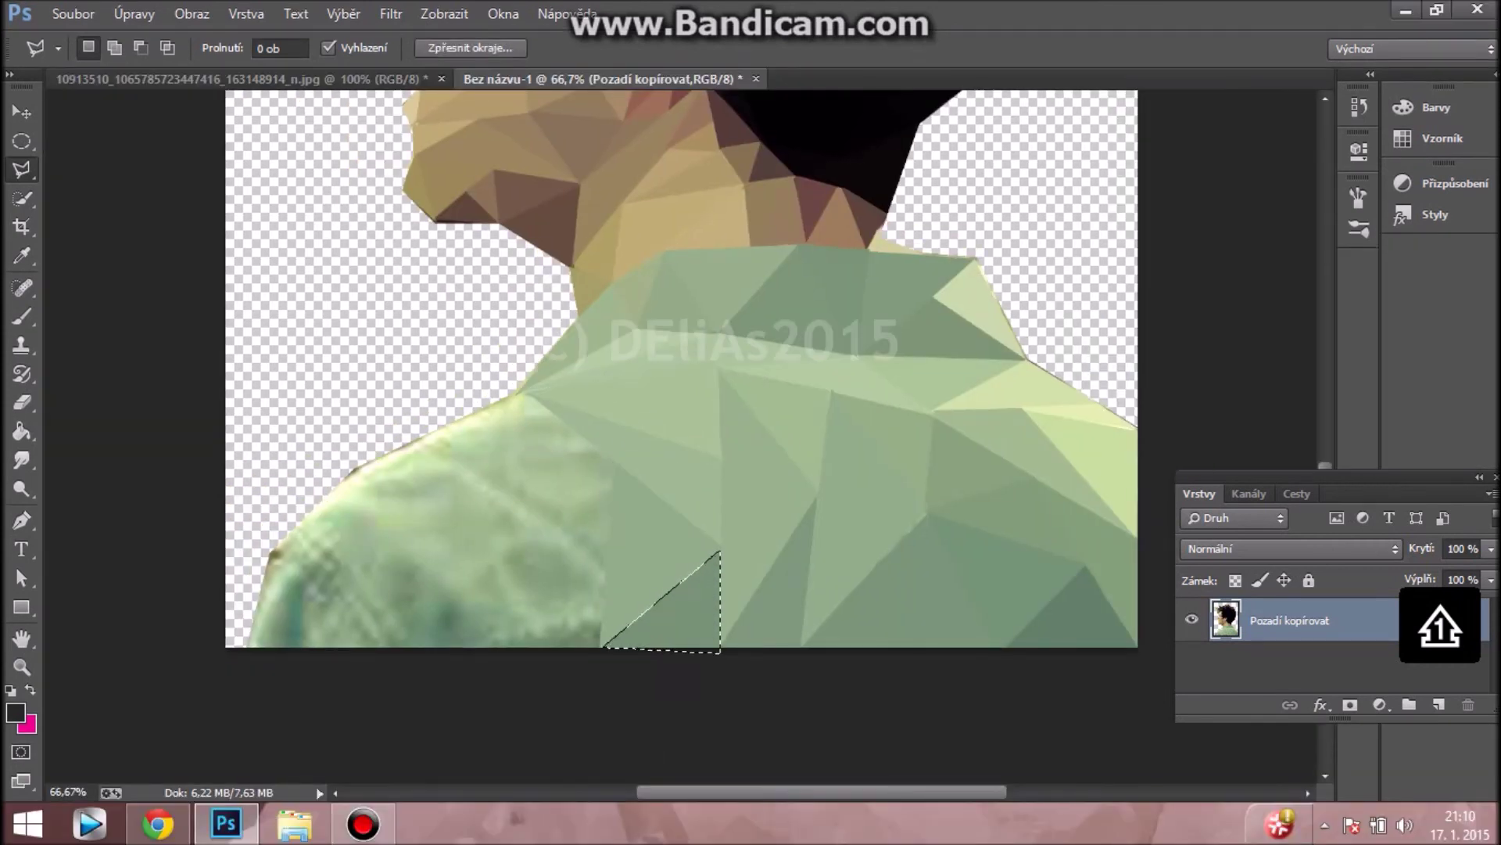
left_click(604, 563)
left_click(603, 645)
left_click(518, 645)
left_click(604, 563)
- Flatten the triangles on the left side of the shirt near the shoulder
left_click(518, 637)
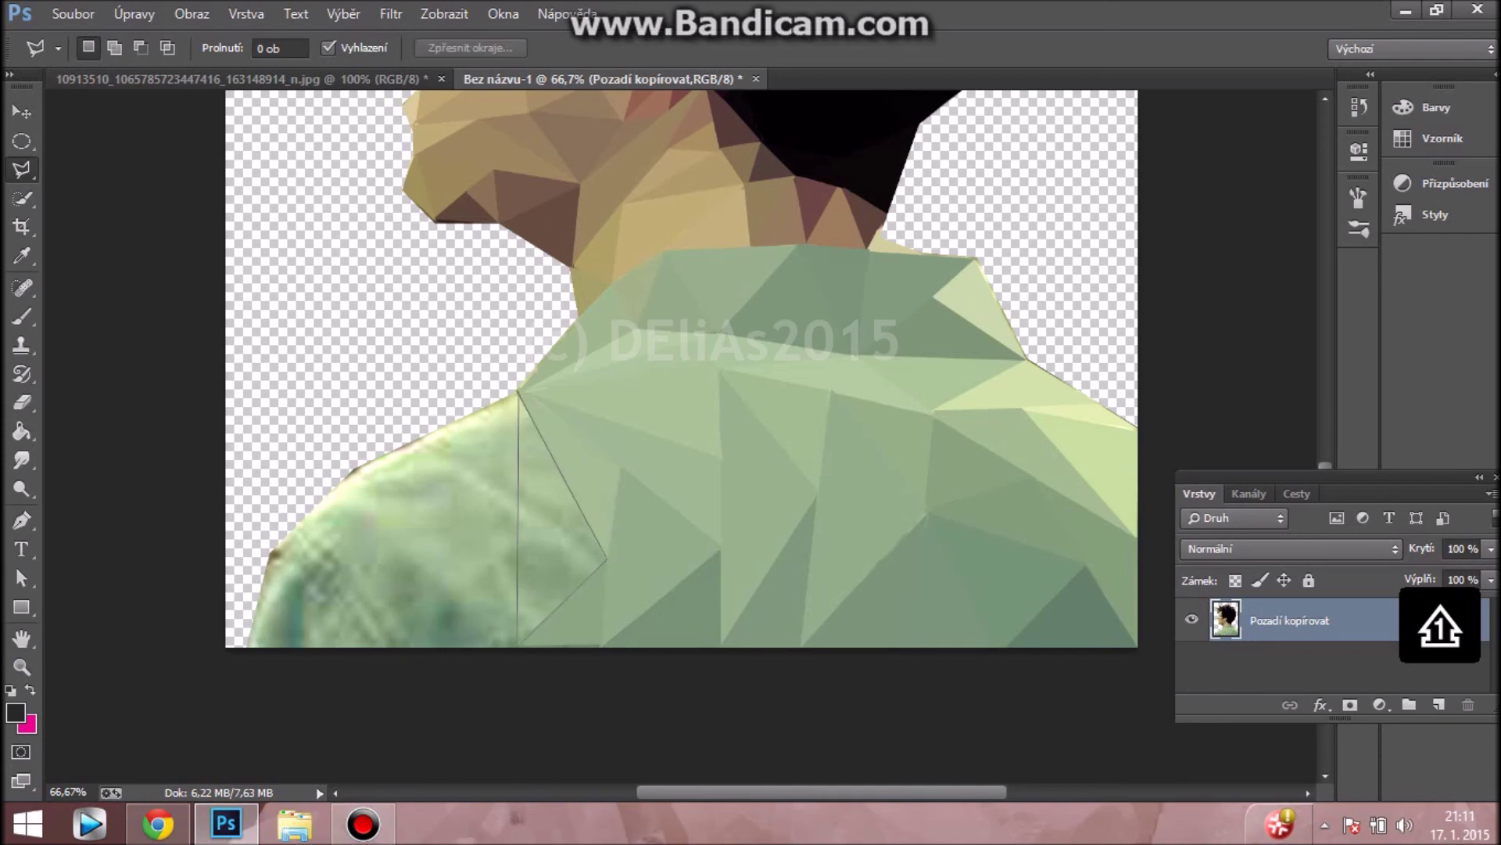
left_click(517, 391)
key("ctrl+f")
key("ctrl+d")
left_click(518, 513)
left_click(422, 438)
key("ctrl+f")
key("ctrl+d")
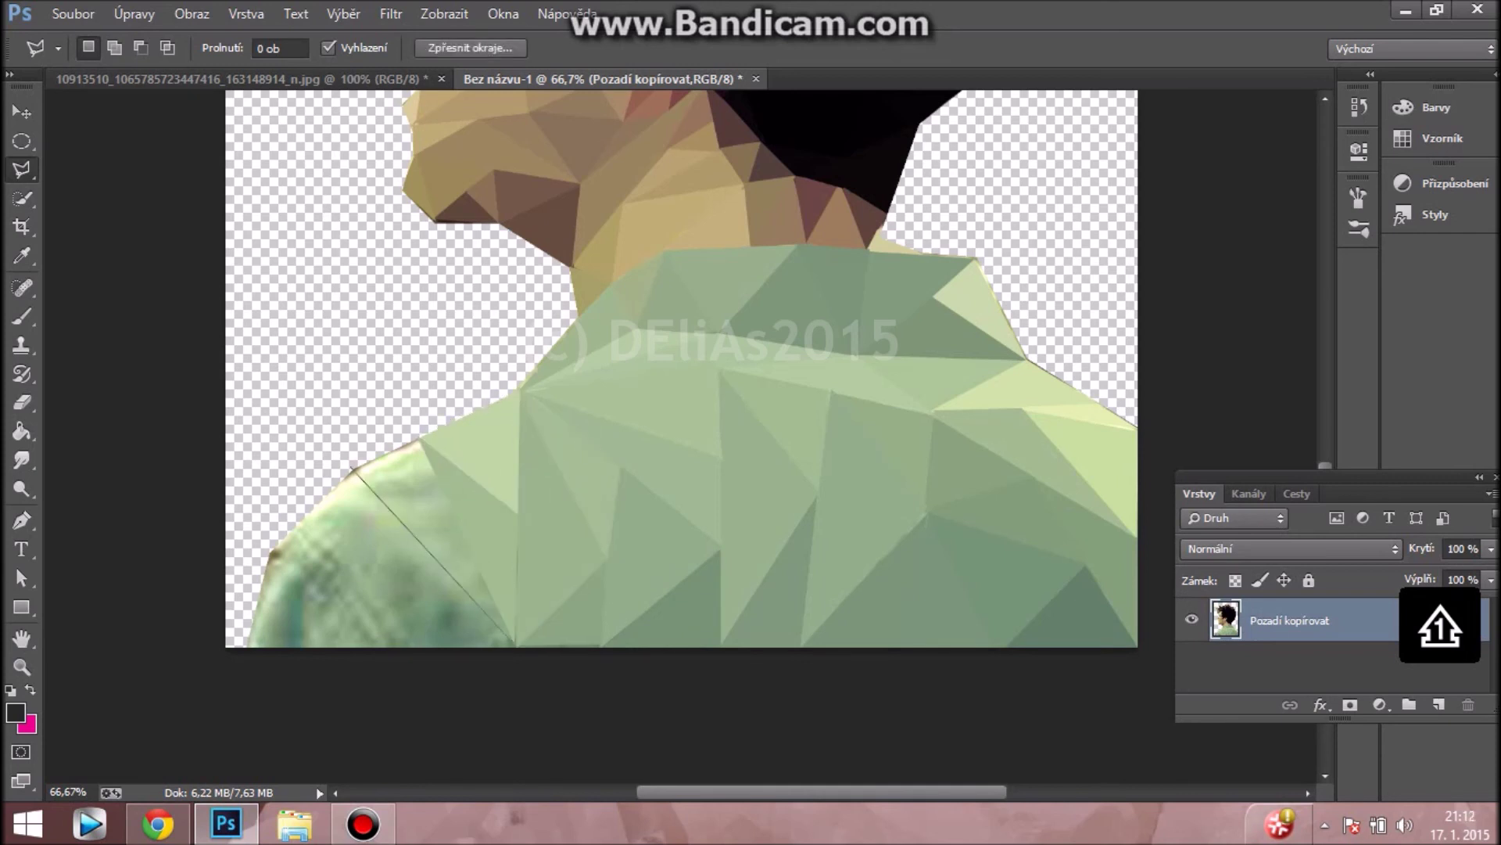
left_click(417, 538)
left_click(406, 648)
key("ctrl+f")
key("ctrl+d")
- Facet the far-left and bottom-left shirt areas into flat triangles
left_click(356, 469)
key("ctrl+f")
key("ctrl+d")
left_click(272, 555)
left_click(248, 656)
left_click(406, 648)
left_click(273, 551)
key("ctrl+f")
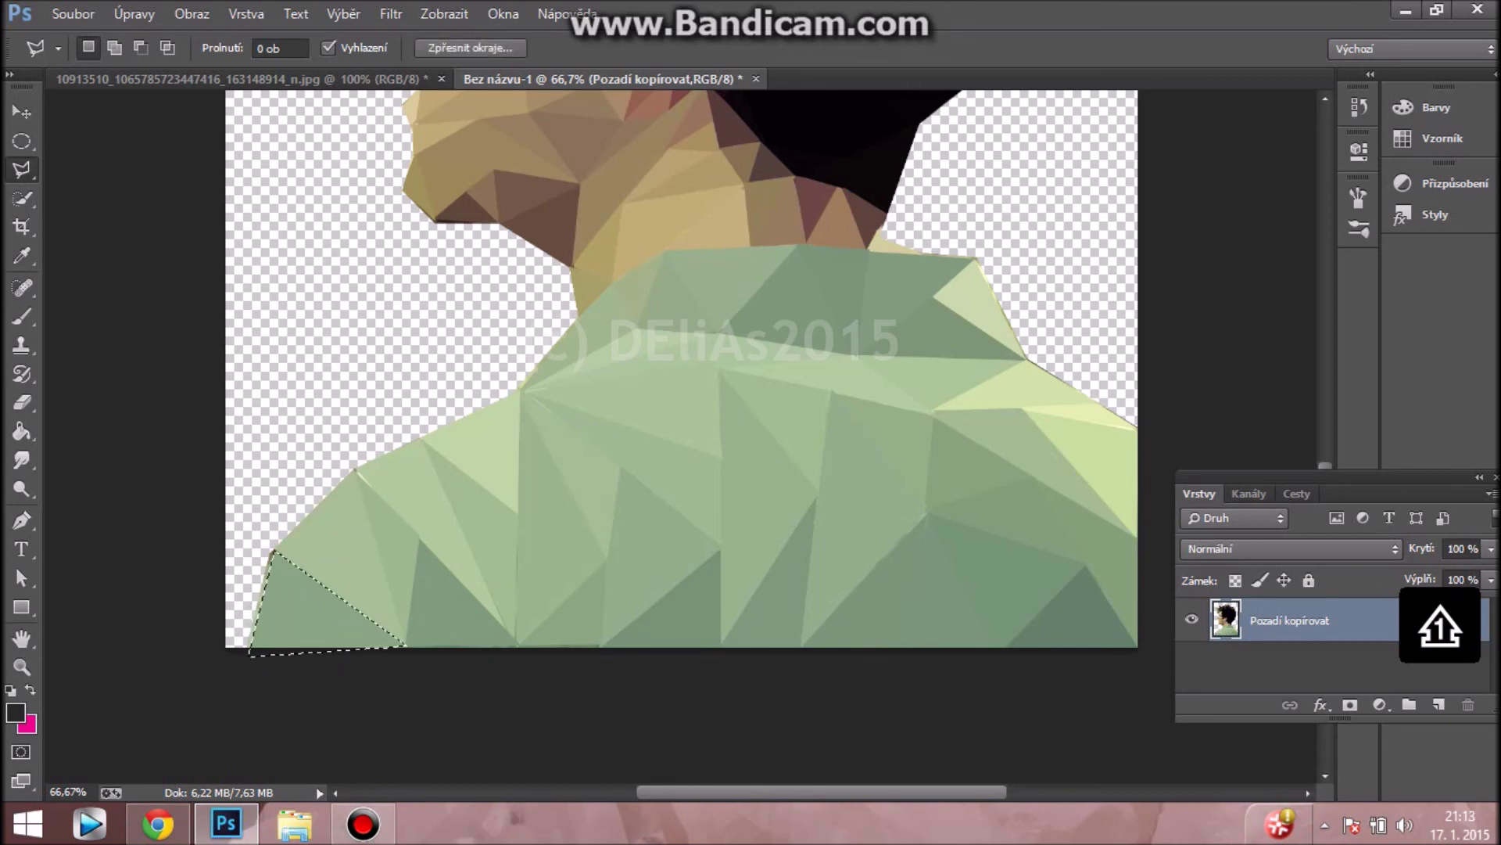
left_click(516, 643)
key("ctrl+f")
key("ctrl+d")
left_click(522, 388)
left_click(623, 468)
left_click(607, 557)
left_click(522, 389)
- Outline one last shirt triangle and scroll over the finished figure
left_click(830, 392)
left_click(802, 649)
left_click(931, 649)
left_click(830, 392)
scroll(830, 469, "up", 3)
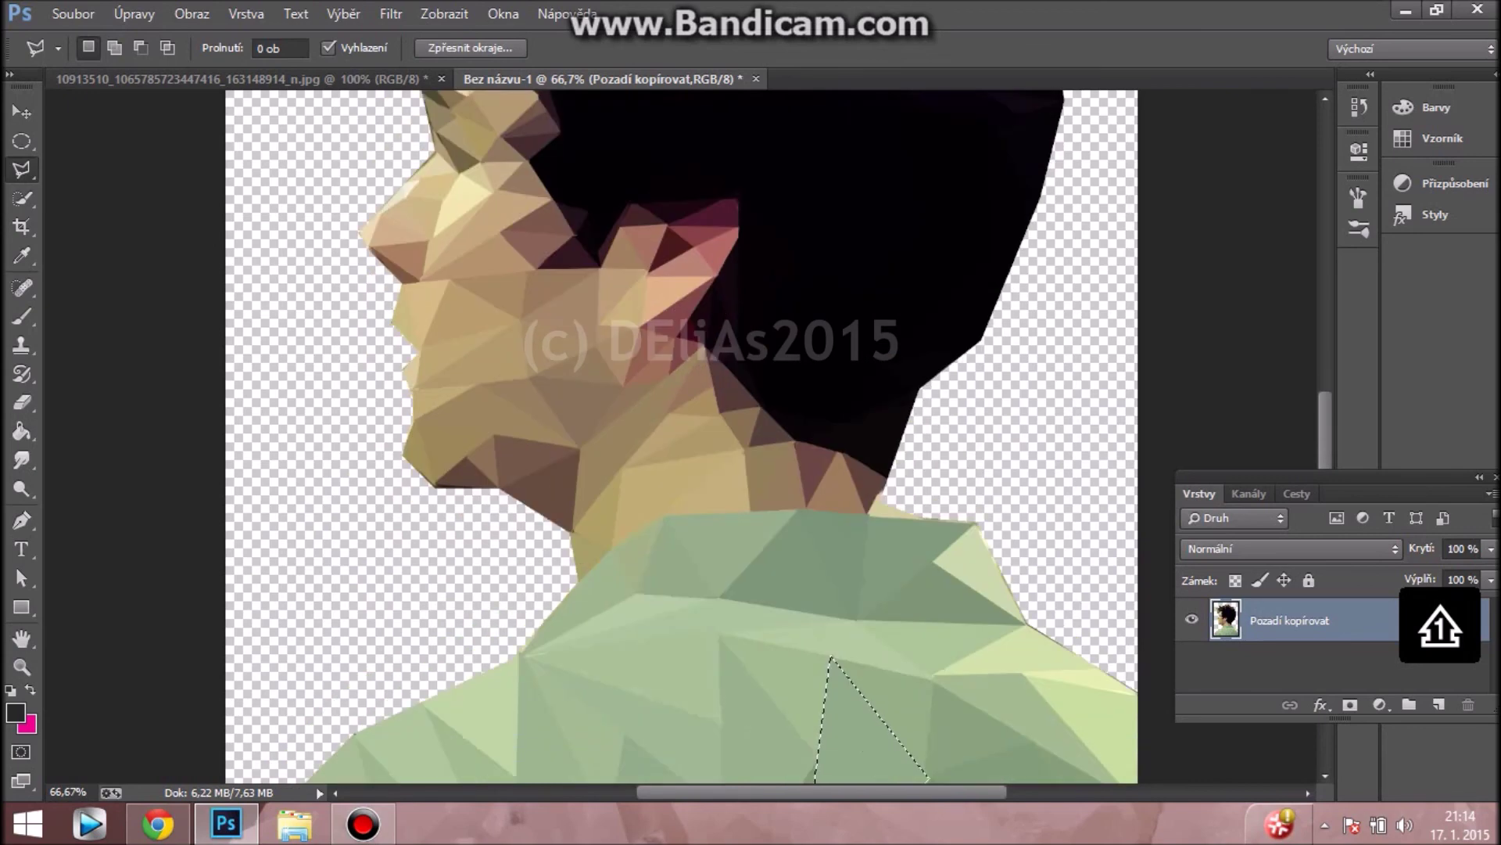
scroll(680, 438, "down", 5)
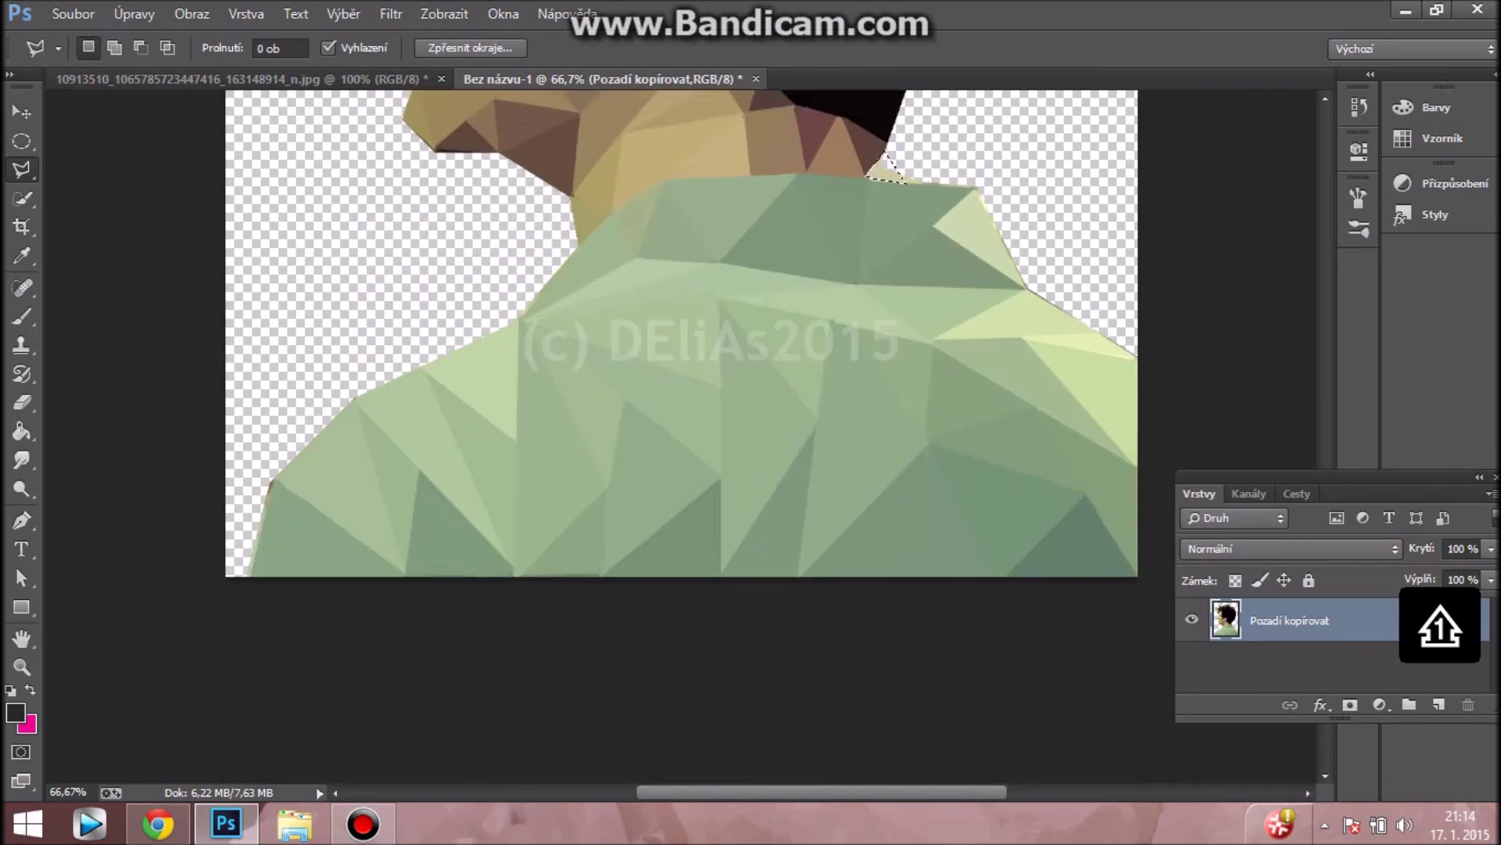
scroll(680, 438, "up", 1)
scroll(680, 438, "up", 2)
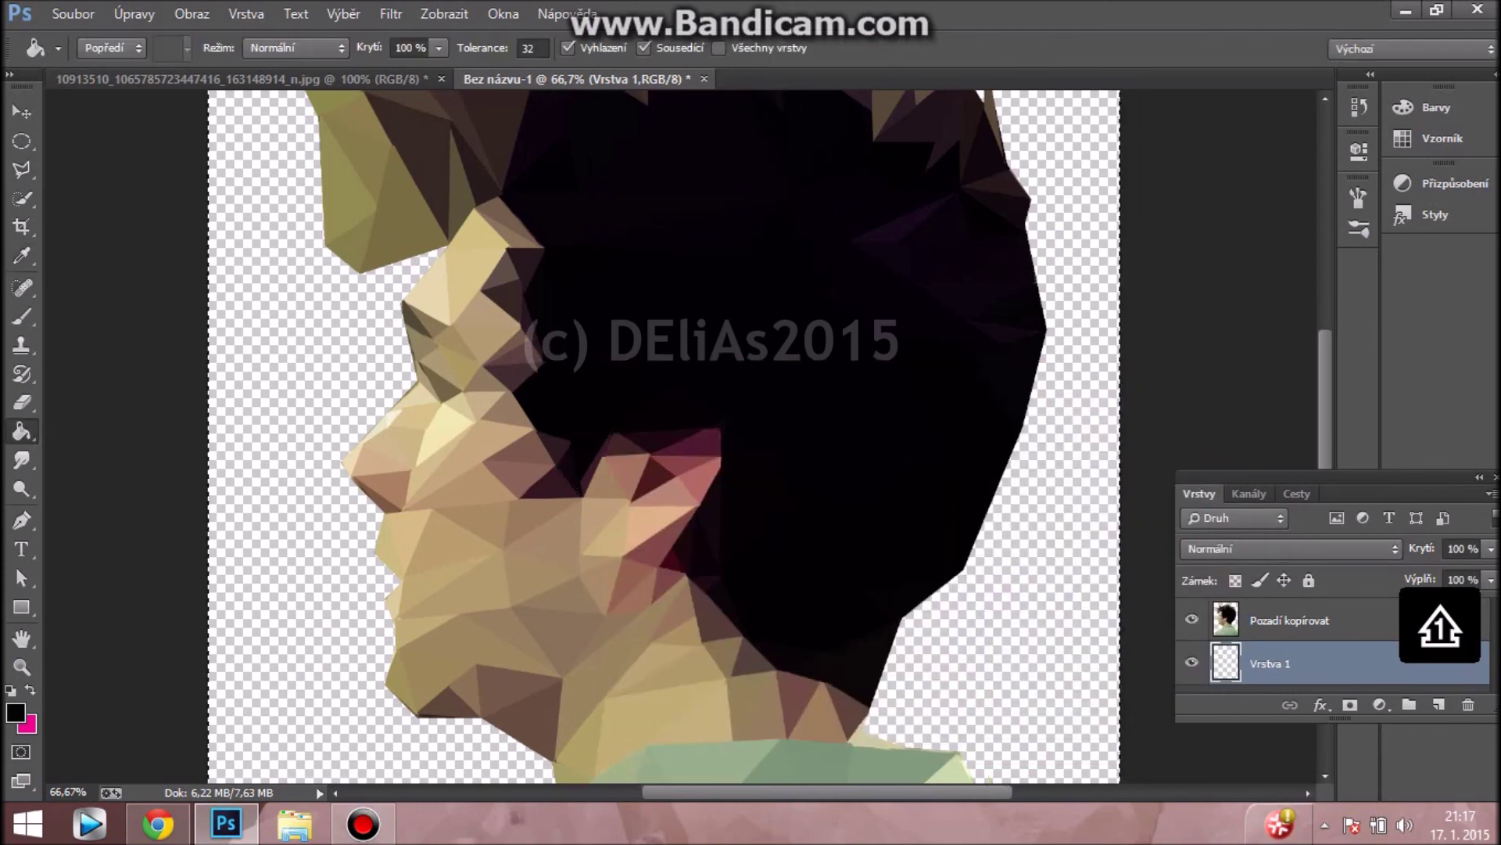
- Fill the empty layer beneath the portrait with black
left_click(297, 547)
scroll(298, 547, "down", 5)
key("l")
left_click(258, 565)
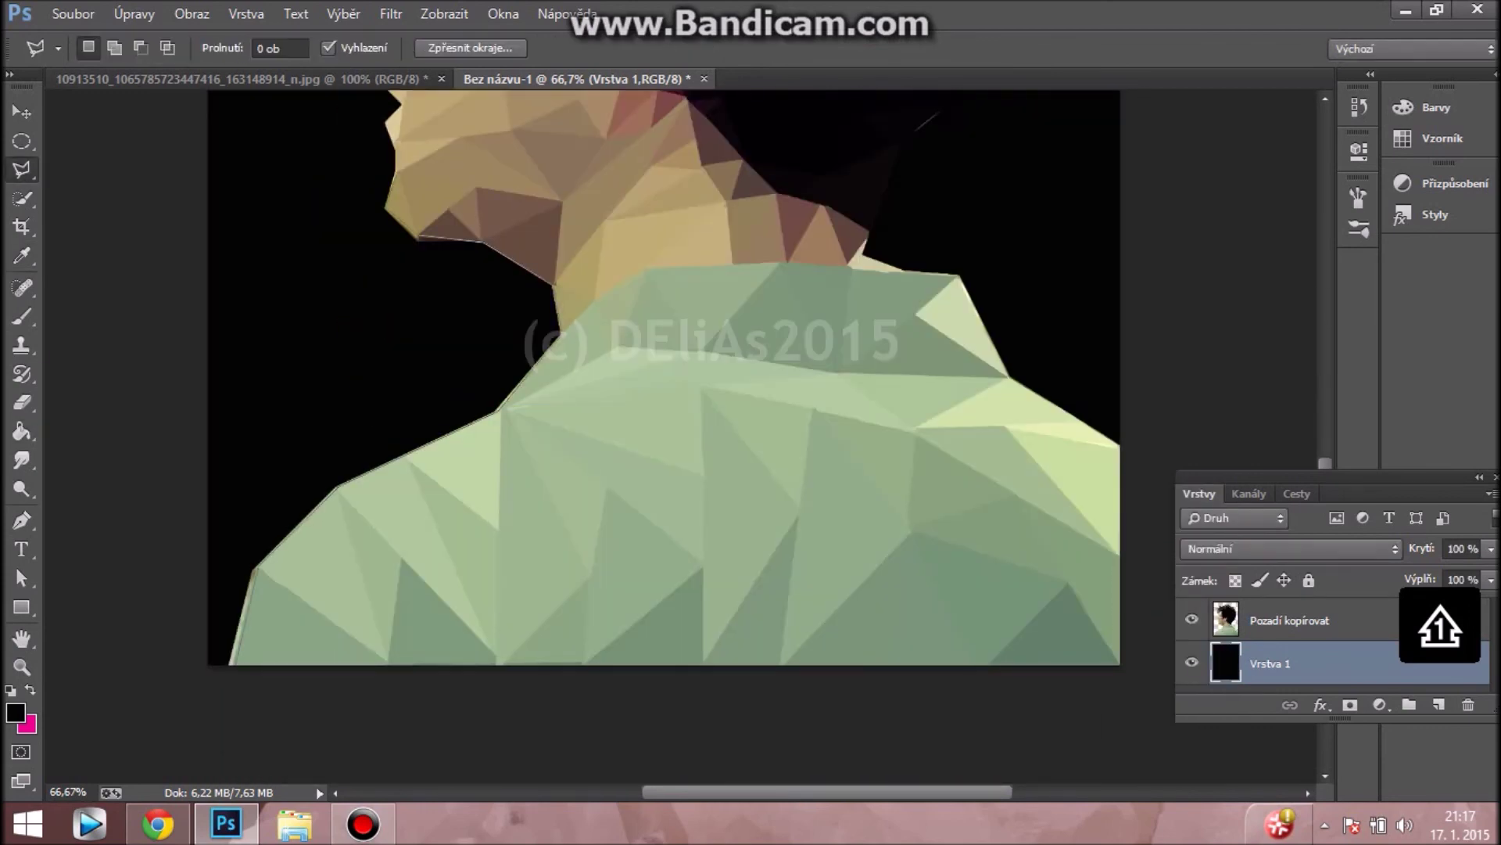
scroll(664, 437, "up", 5)
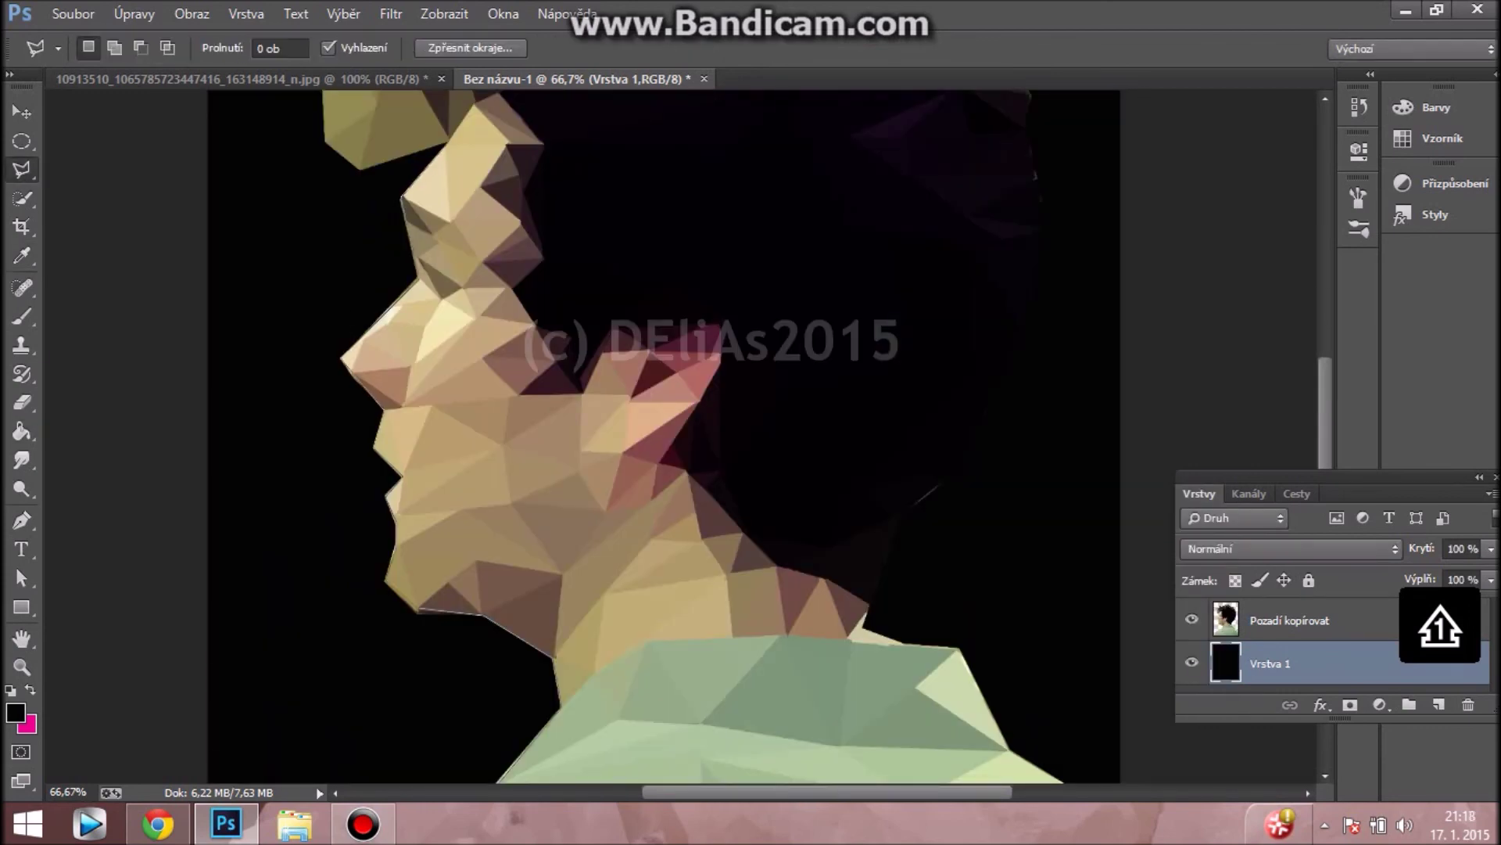
scroll(664, 436, "up", 5)
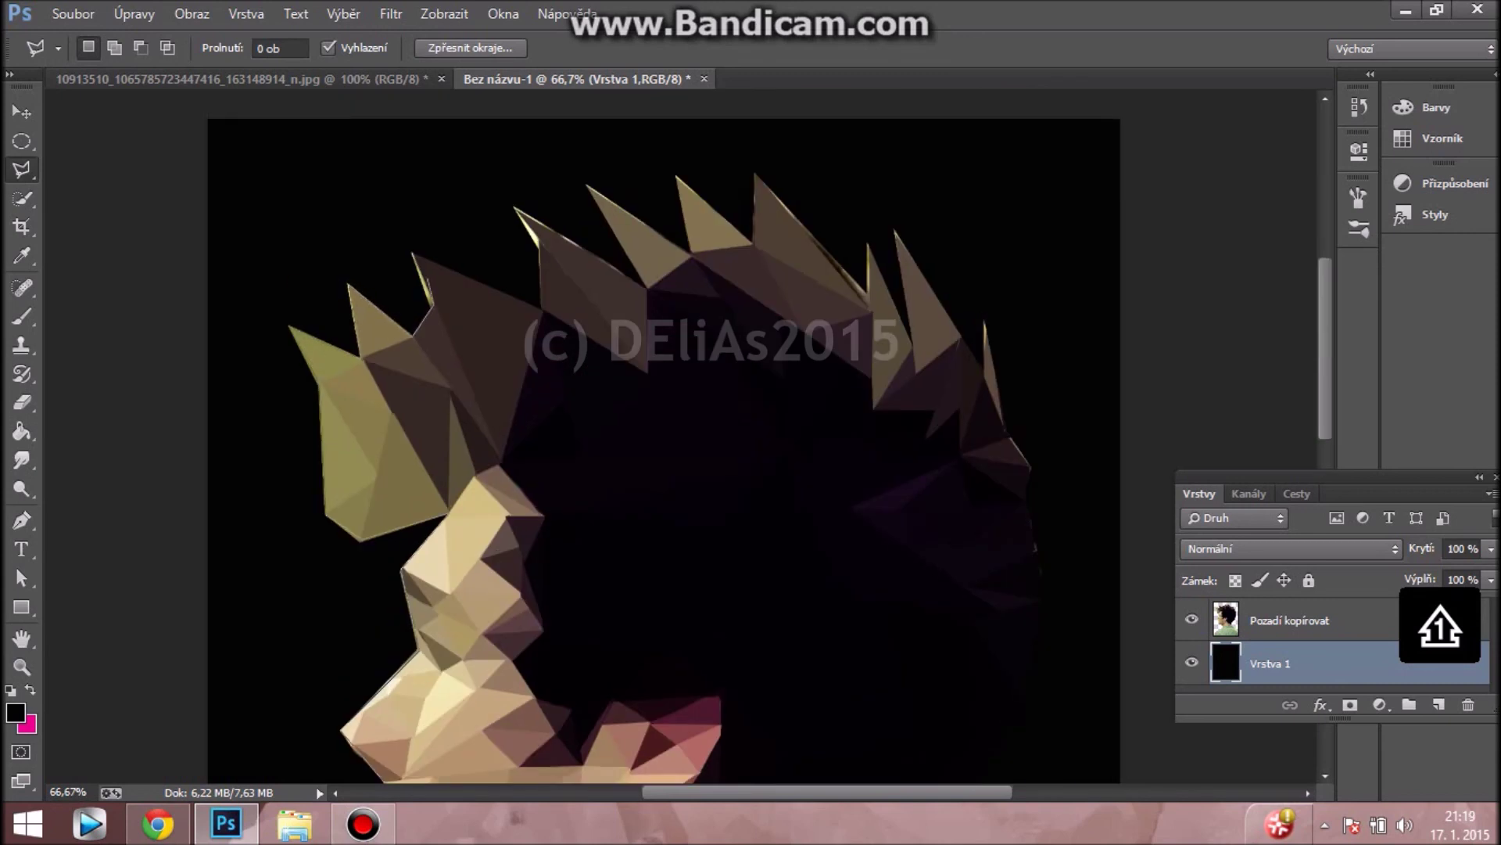
scroll(664, 437, "up", 2)
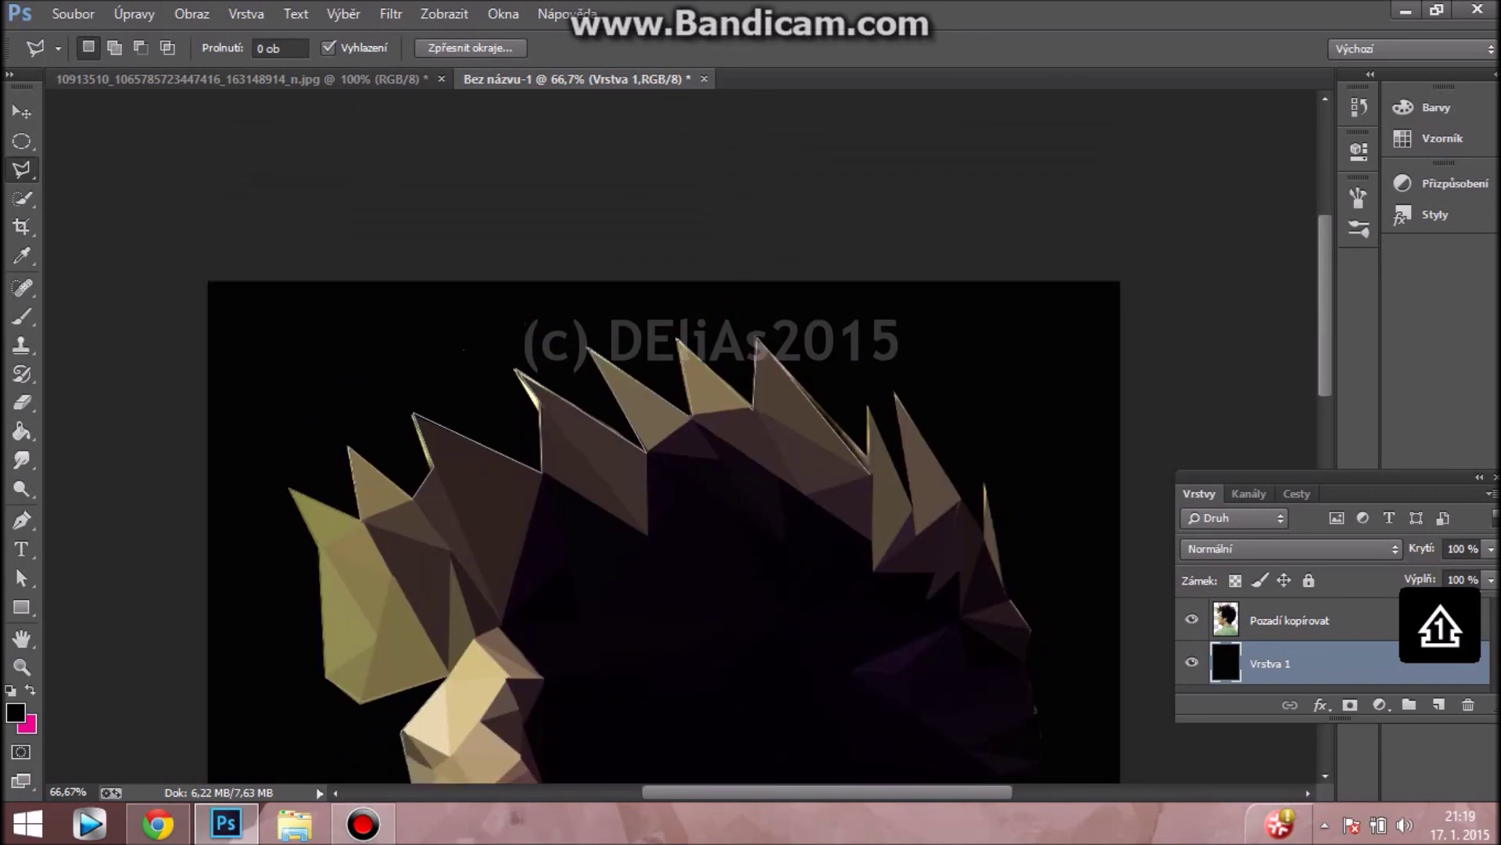
scroll(664, 436, "down", 4)
scroll(664, 437, "down", 2)
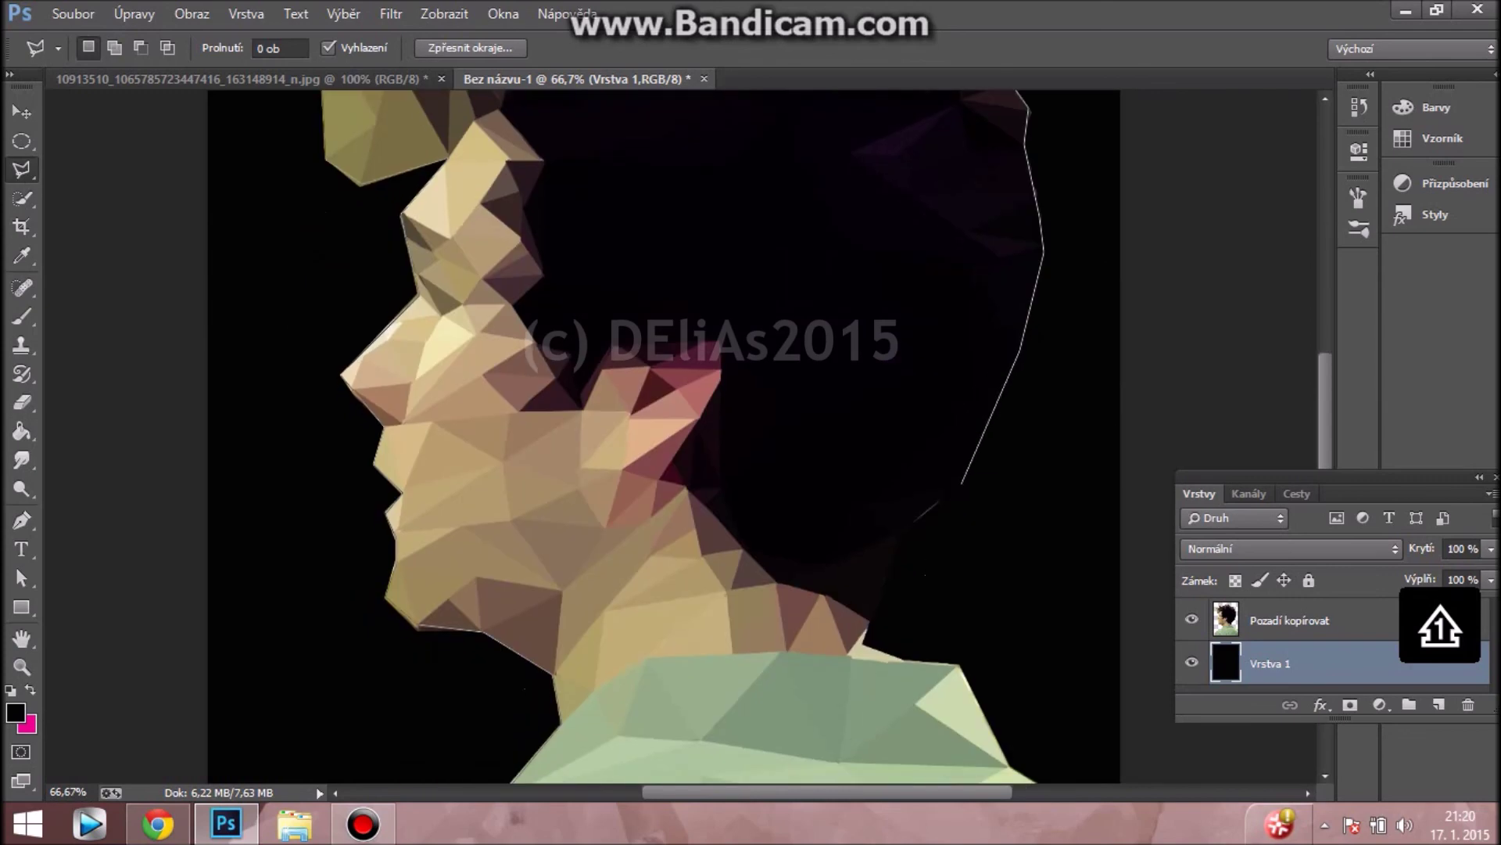
scroll(664, 436, "down", 6)
scroll(664, 437, "right", 4)
scroll(664, 437, "up", 2)
scroll(663, 436, "up", 8)
- Set the foreground to #b5aa84 and paint-bucket the black background layer tan
left_click(1291, 620)
left_click(1271, 663, "shift")
scroll(664, 436, "down", 5)
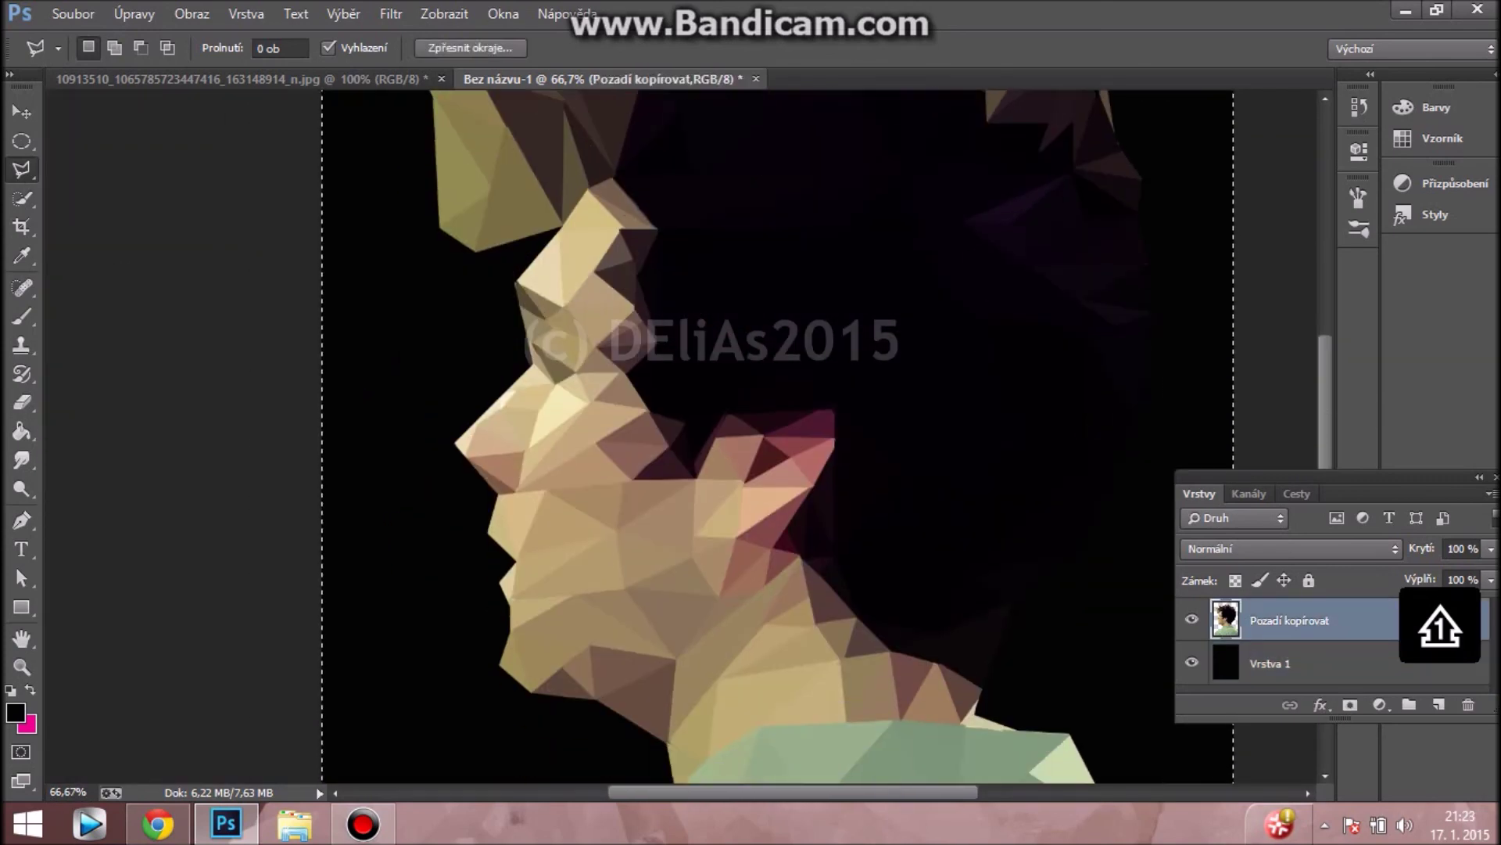
scroll(664, 436, "down", 1)
scroll(664, 436, "down", 1)
key("i")
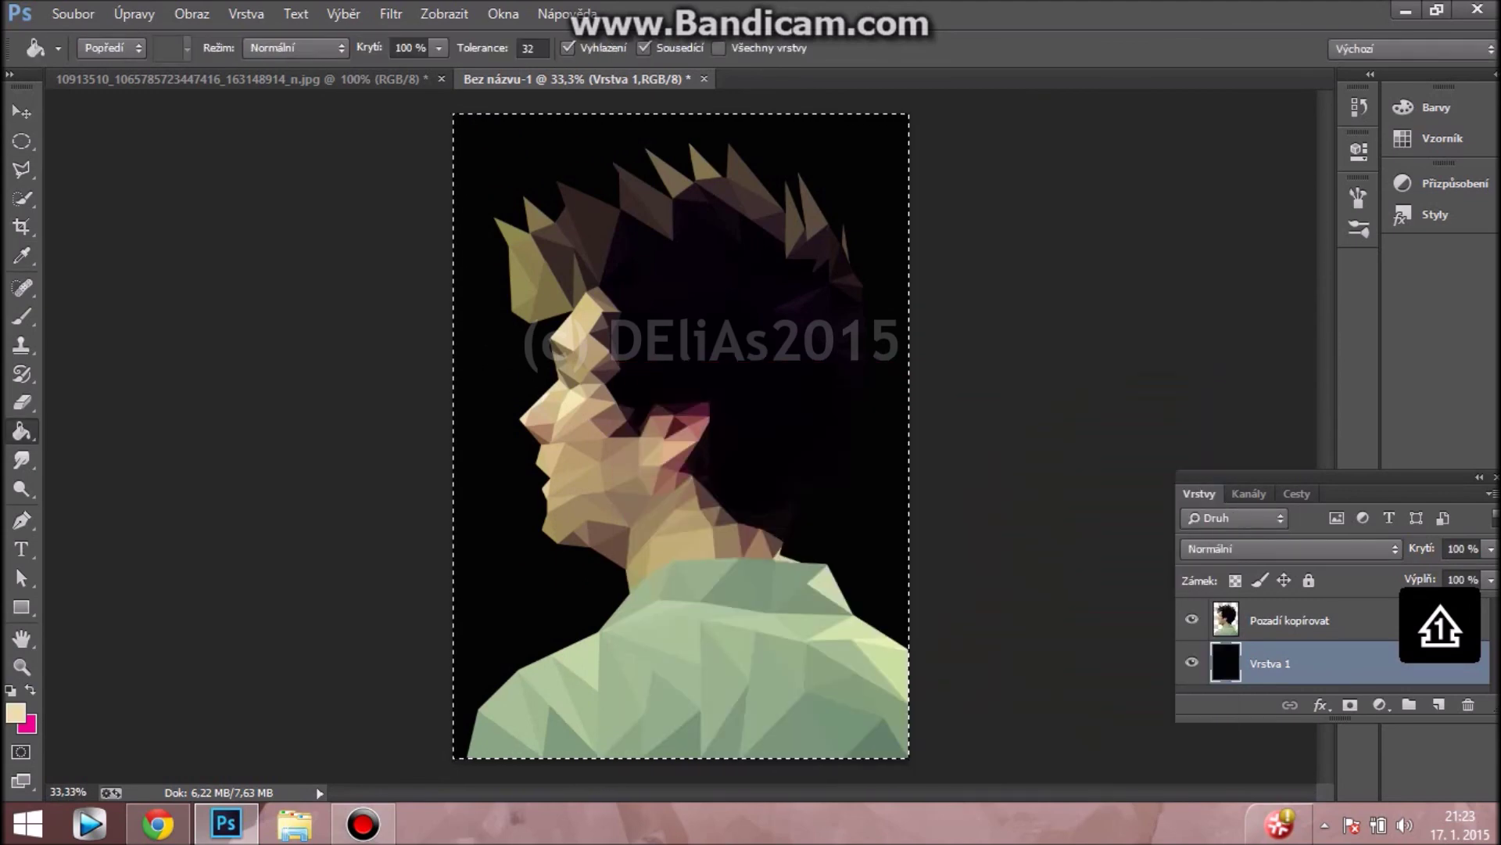
type("b5aa84")
left_click(1147, 419)
key("g")
left_click(860, 235)
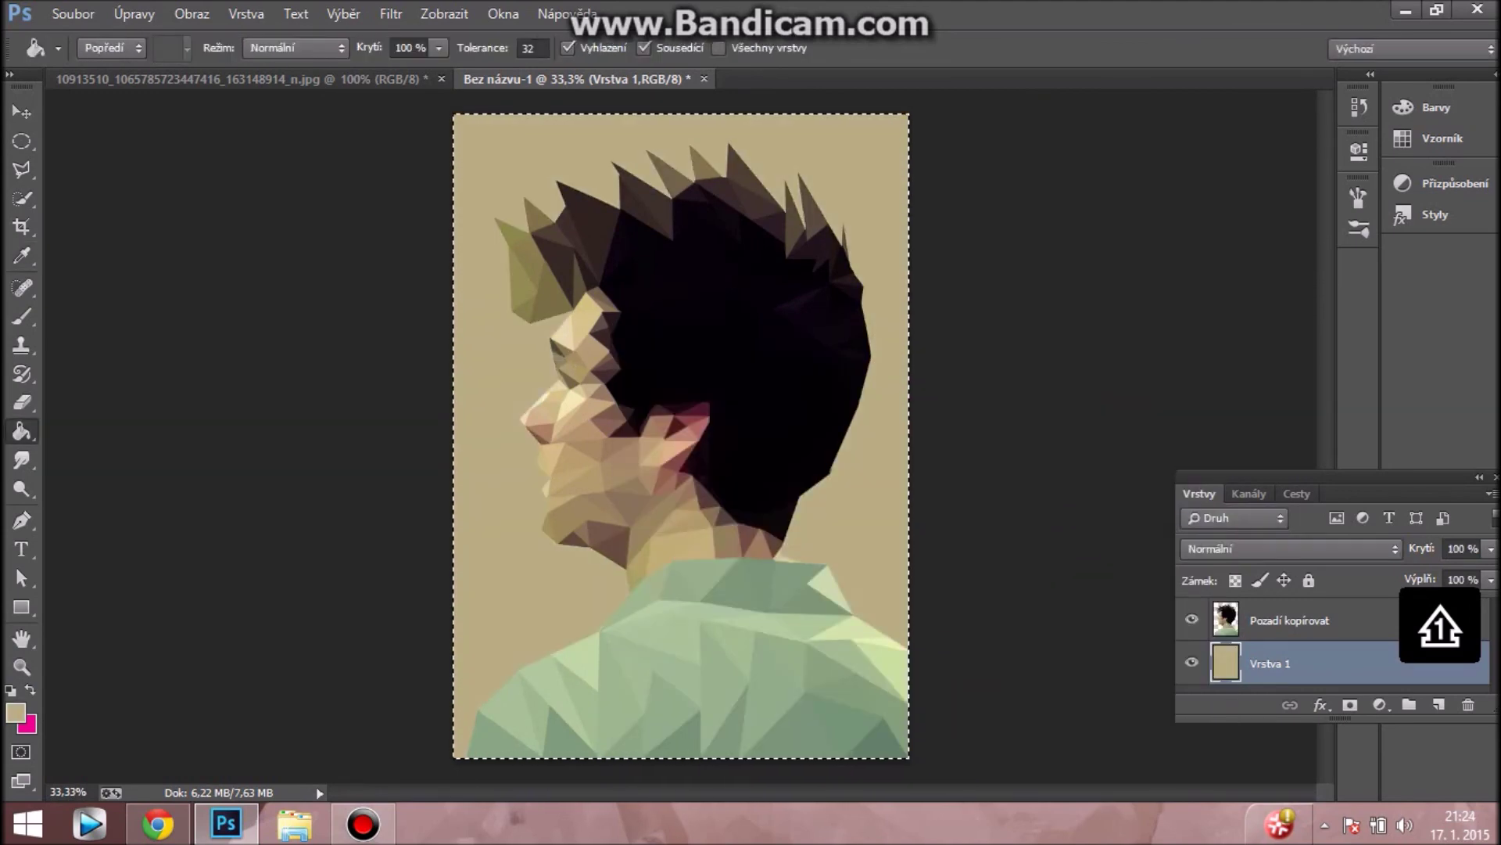